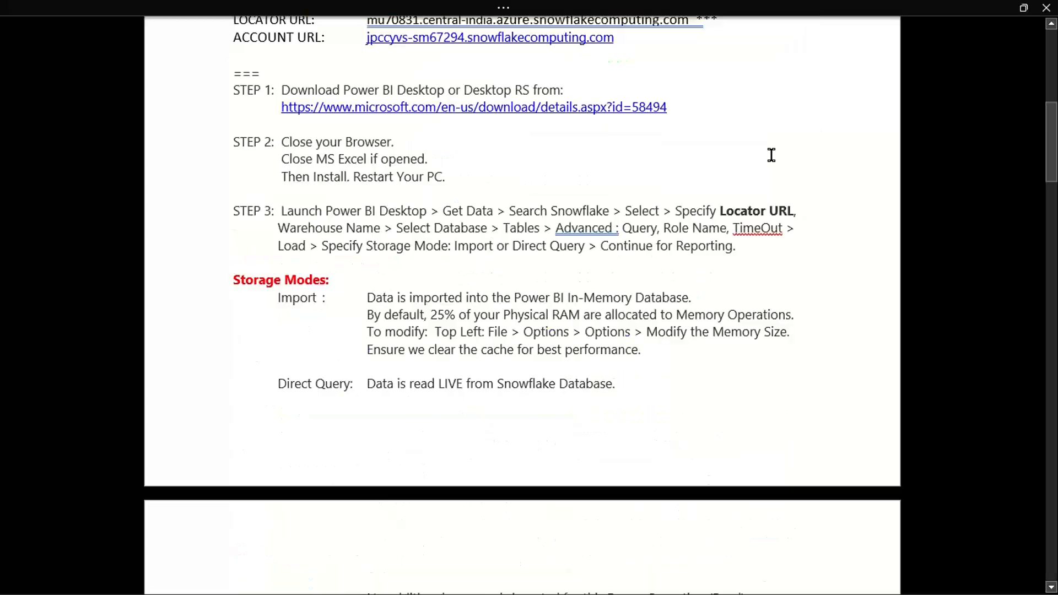
- Review the notes on deriving the Snowflake server name from the cloud URL
drag(1050, 245, 1048, 120)
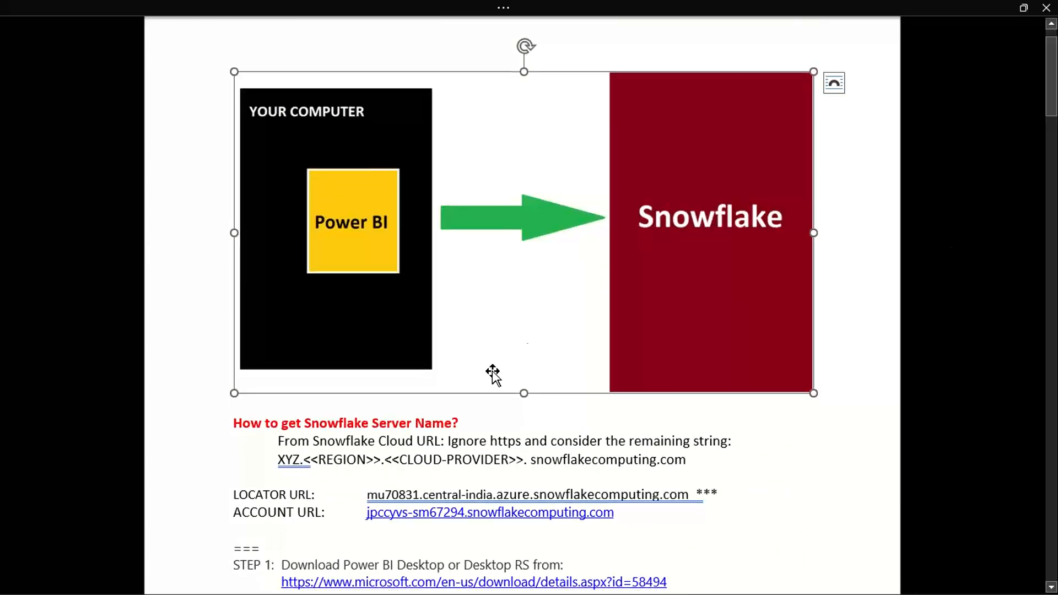
drag(305, 443, 409, 442)
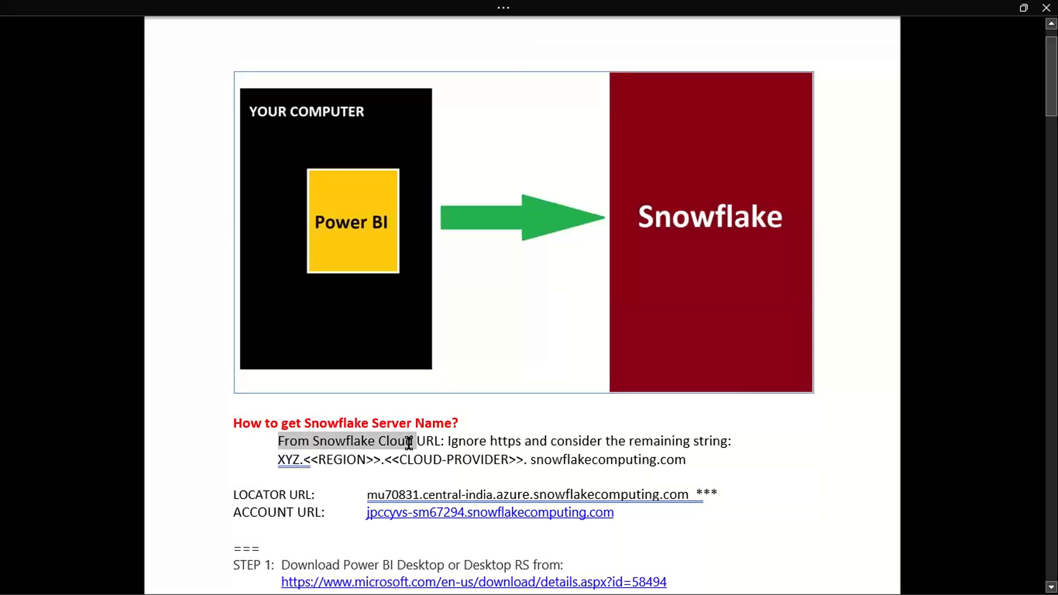
drag(408, 443, 723, 442)
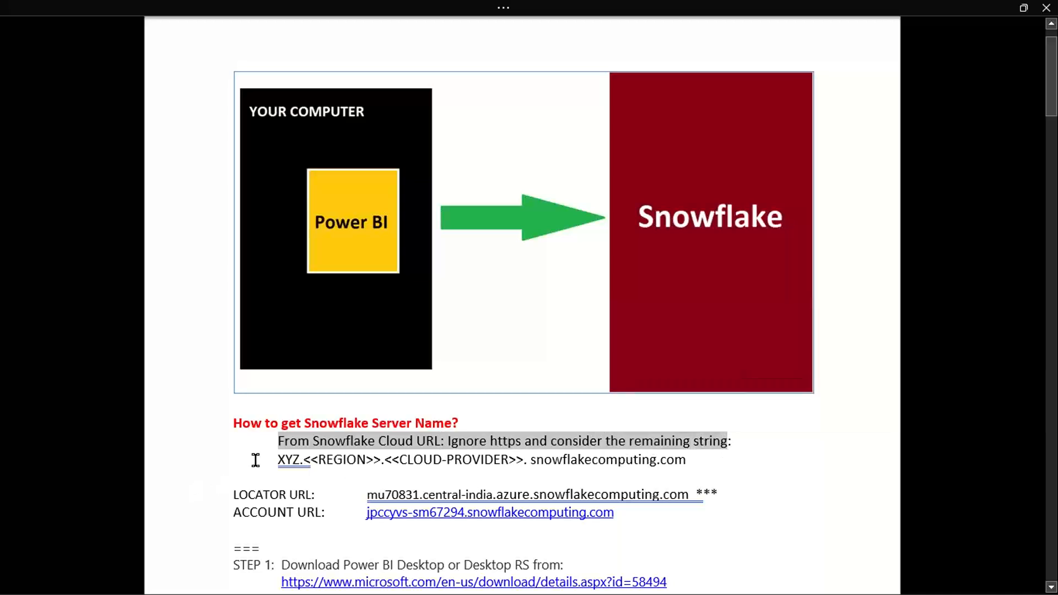
drag(280, 459, 686, 461)
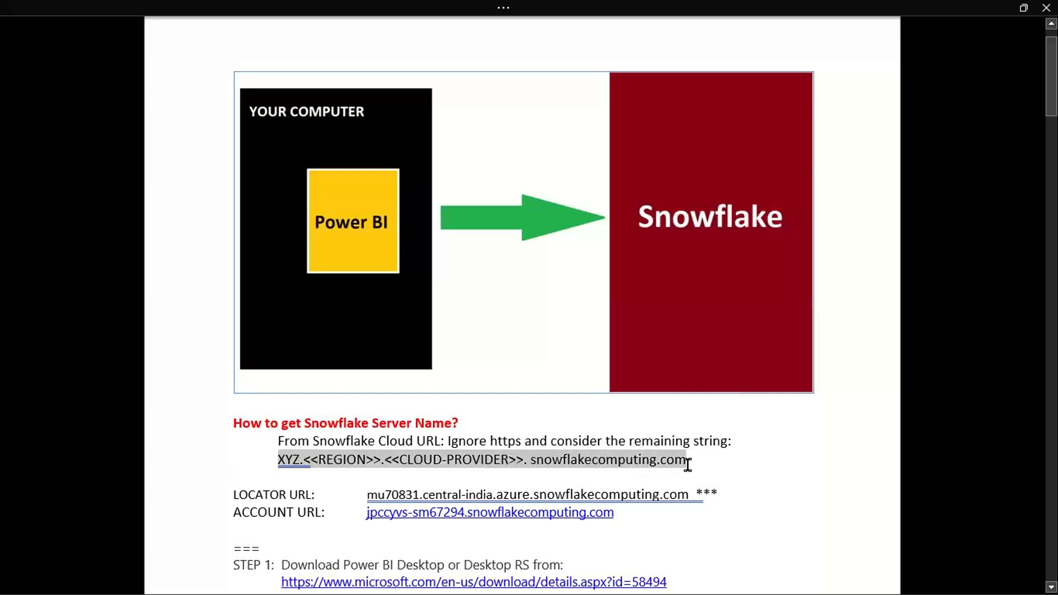
click(425, 423)
- Switch to Chrome and open snowflake.com in the empty tab
key(alt+Tab)
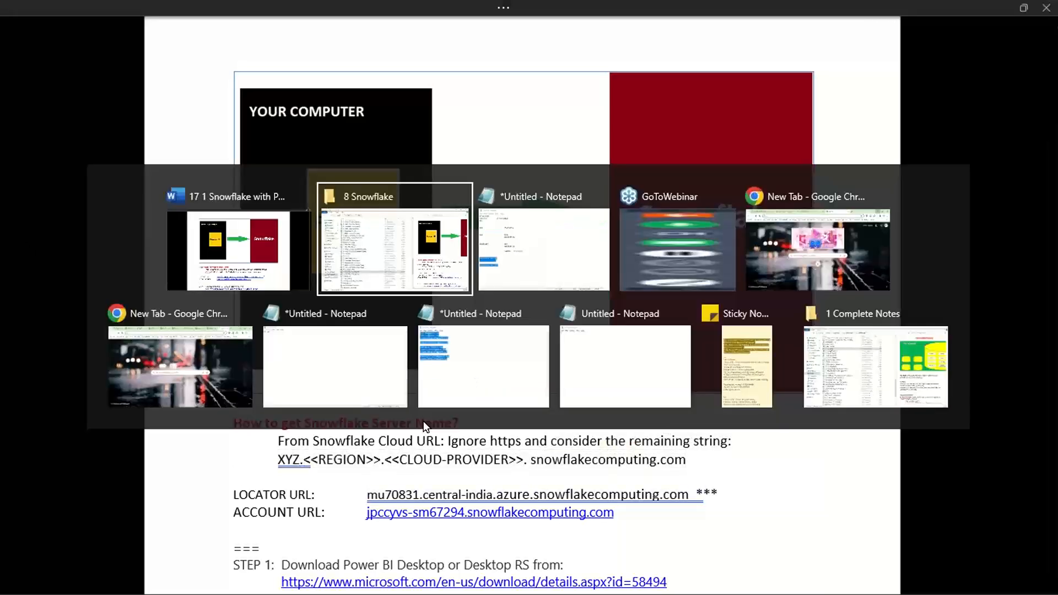
key(alt+Tab)
key(alt+Tab)
key(alt+Tab)
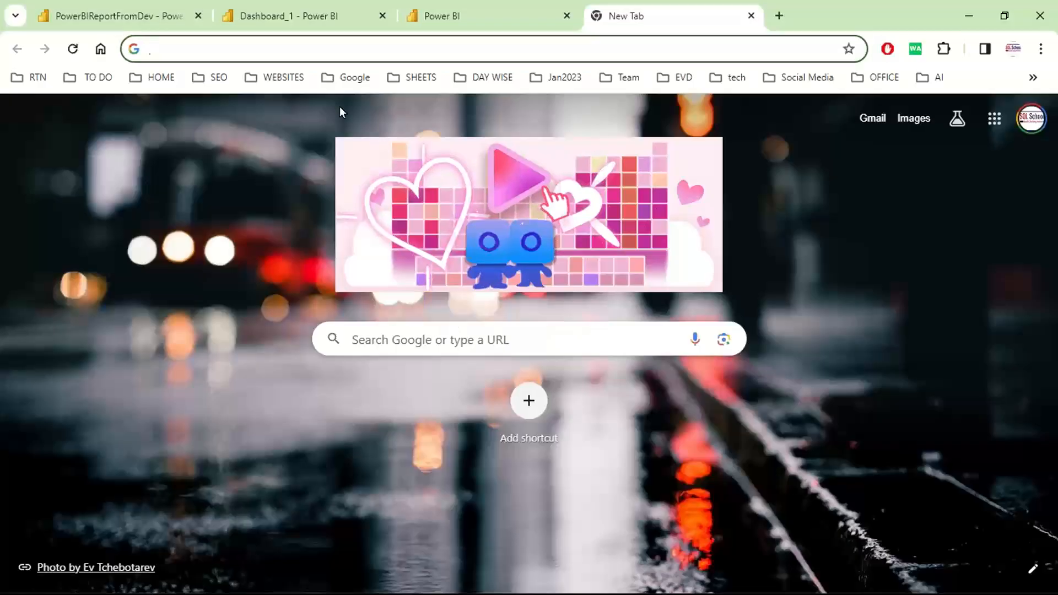
text(sn)
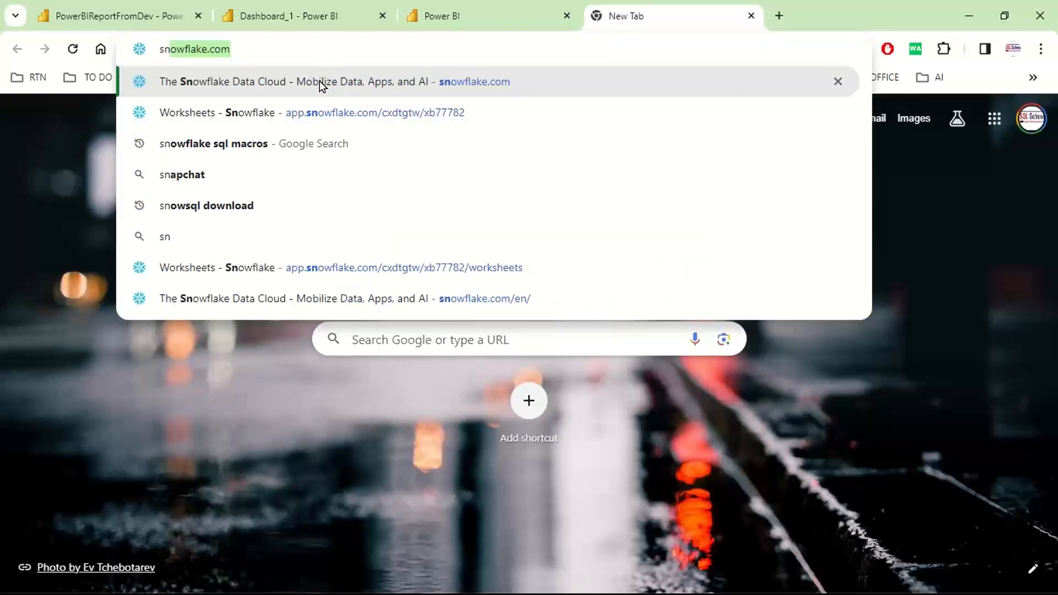
key(Return)
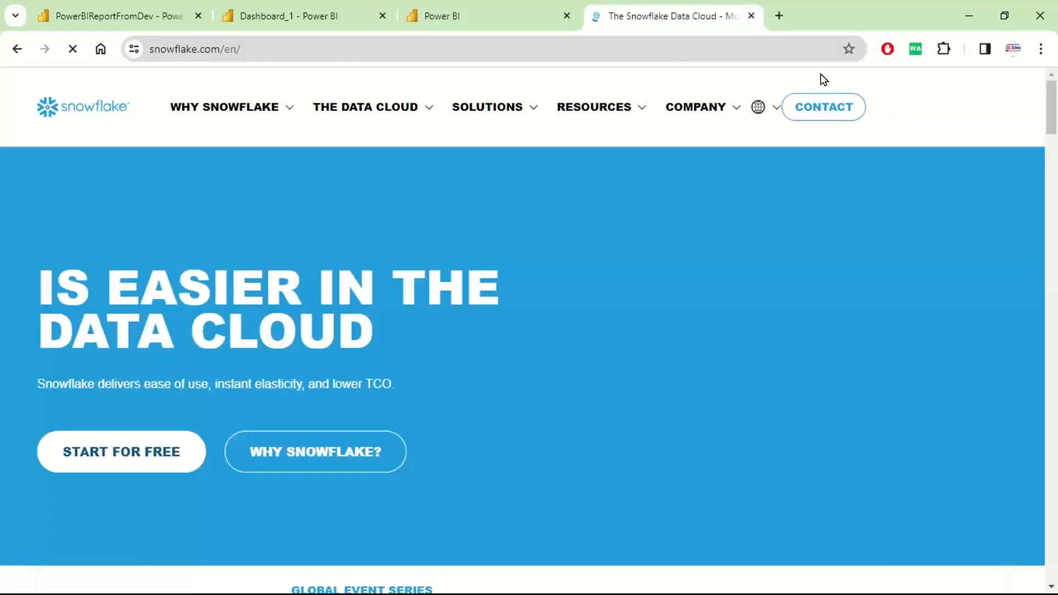
- Open the previously visited Snowflake Worksheets address, sign in with the prefilled credentials and dismiss the navigation notice
click(735, 51)
text(sno)
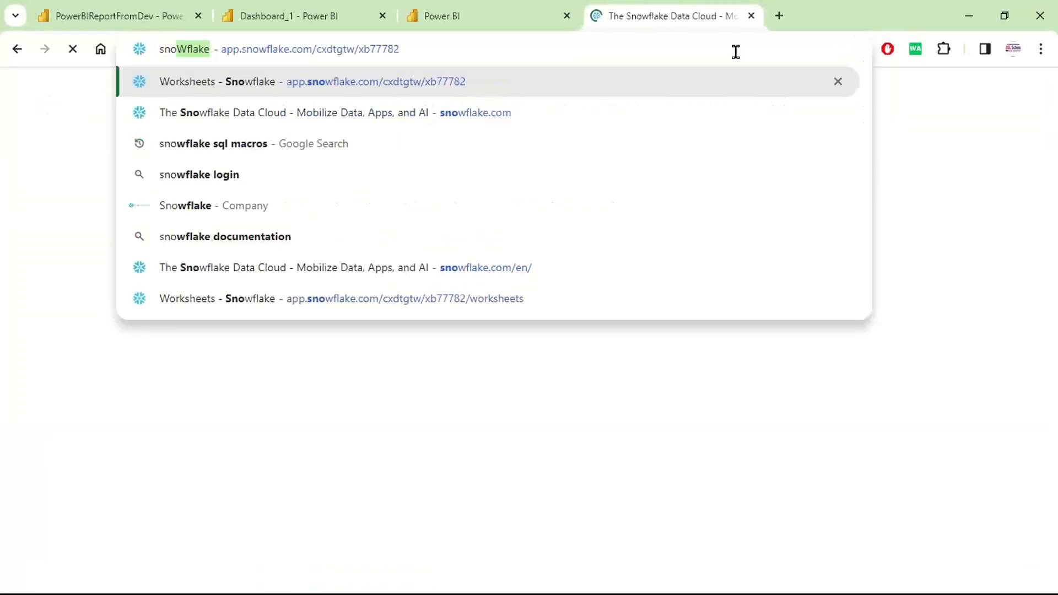
key(Down)
key(Up)
key(Return)
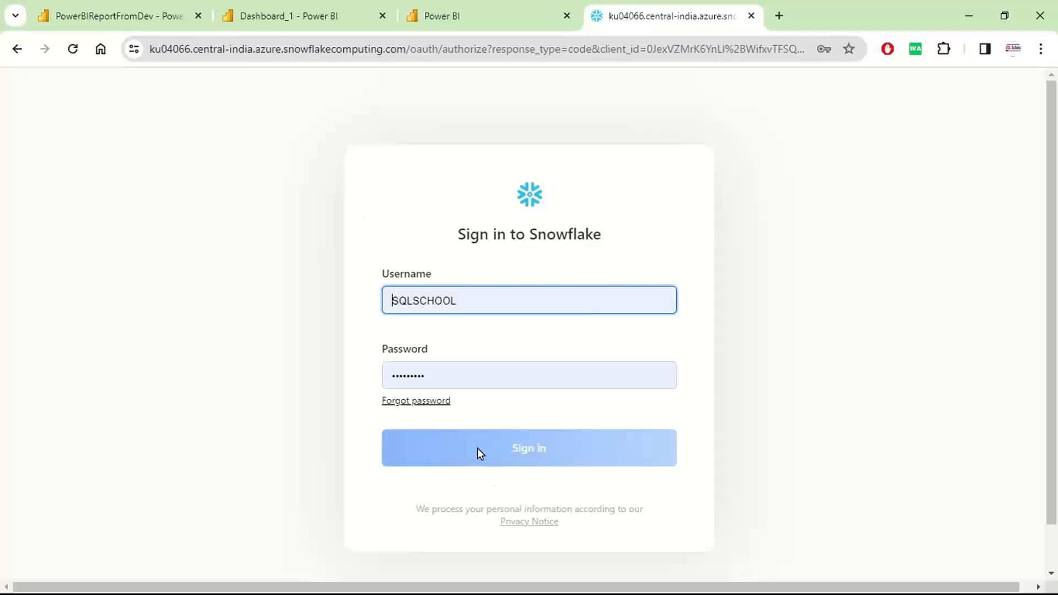
click(478, 448)
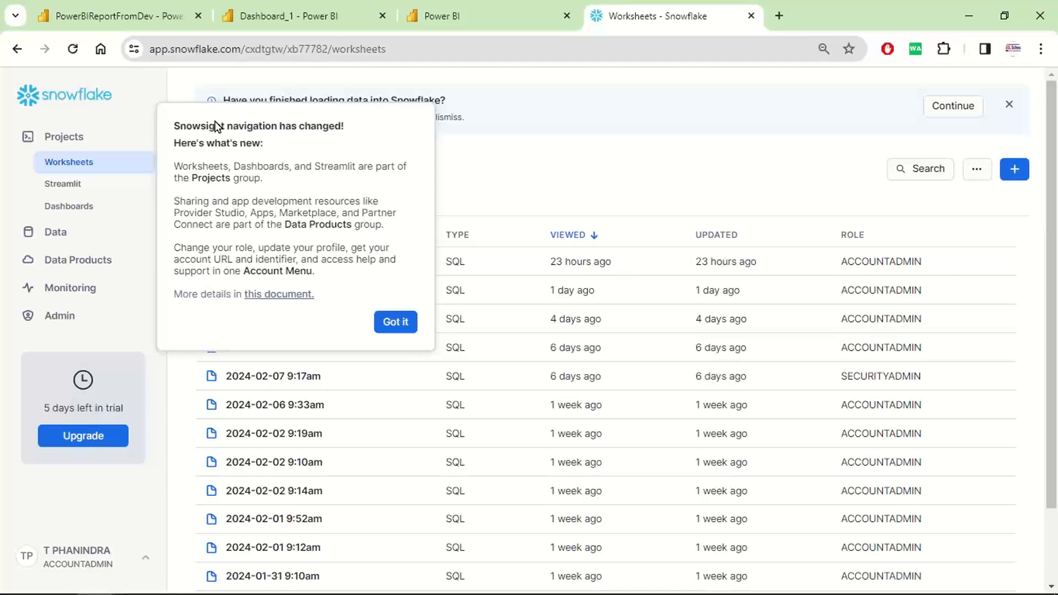
click(391, 325)
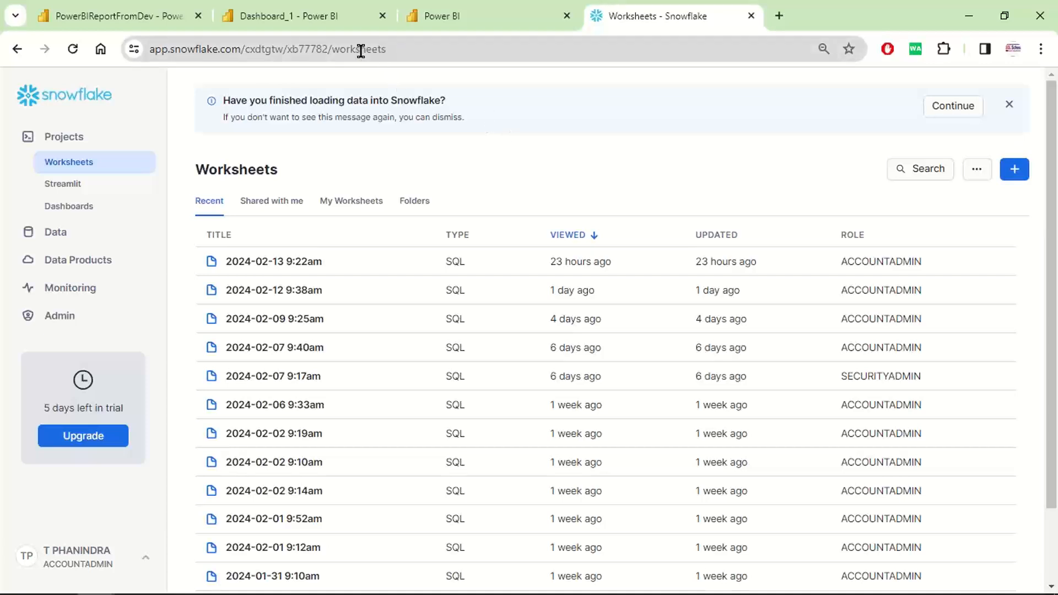
- Copy the Snowflake web address without its "worksheets" ending and paste it into a new Notepad file
drag(332, 49, 145, 49)
key(ctrl+c)
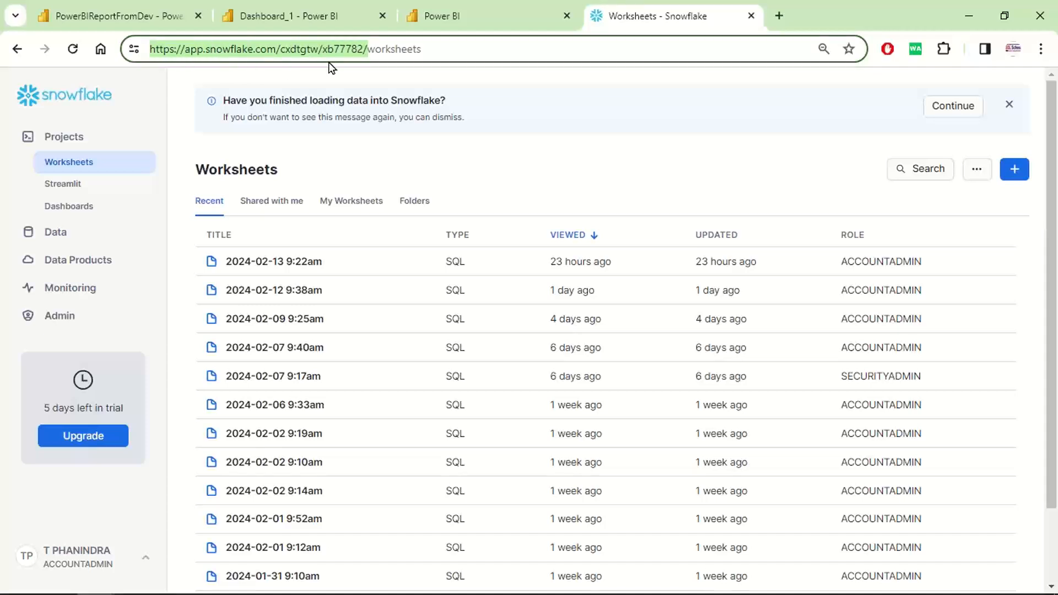
key(super+r)
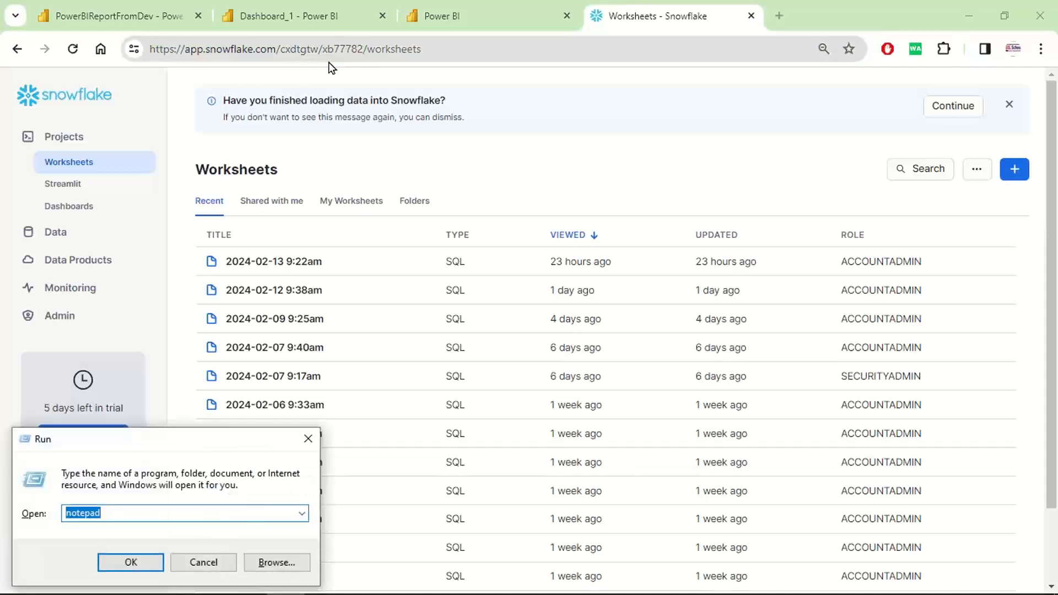
key(Return)
key(ctrl+v)
key(Return)
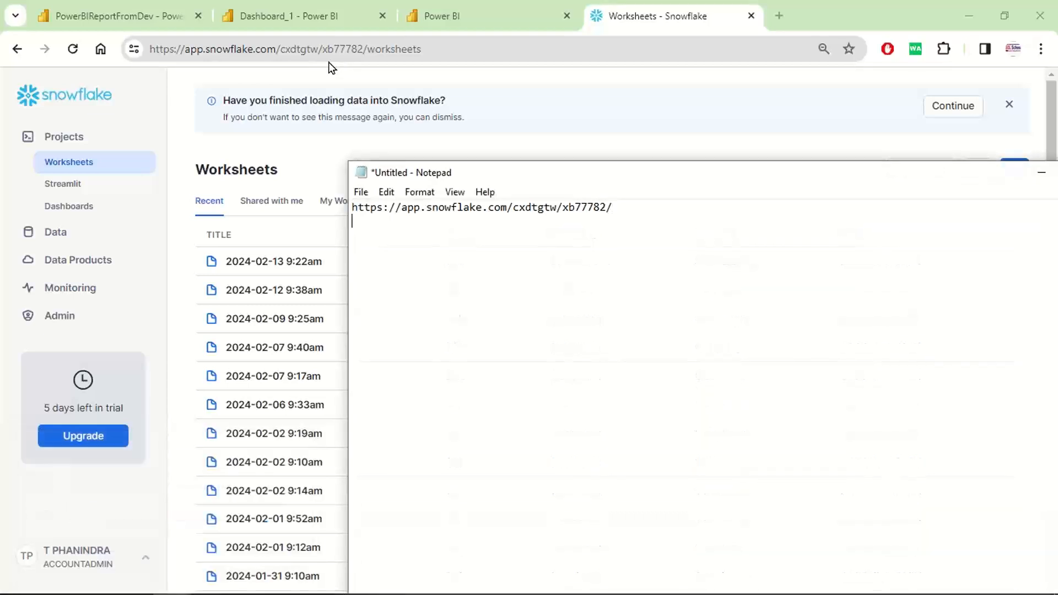
- Add the heading "Snowflake URL:" on its own line above the pasted address and insert blank lines below it
key(Up)
text(Snowflake URL)
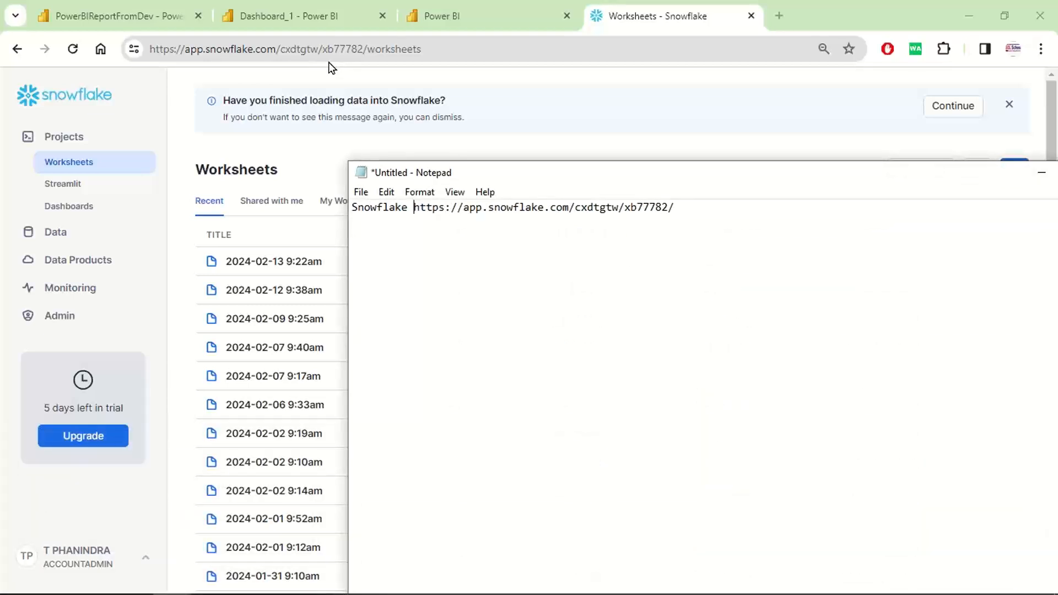
text(:)
key(Return)
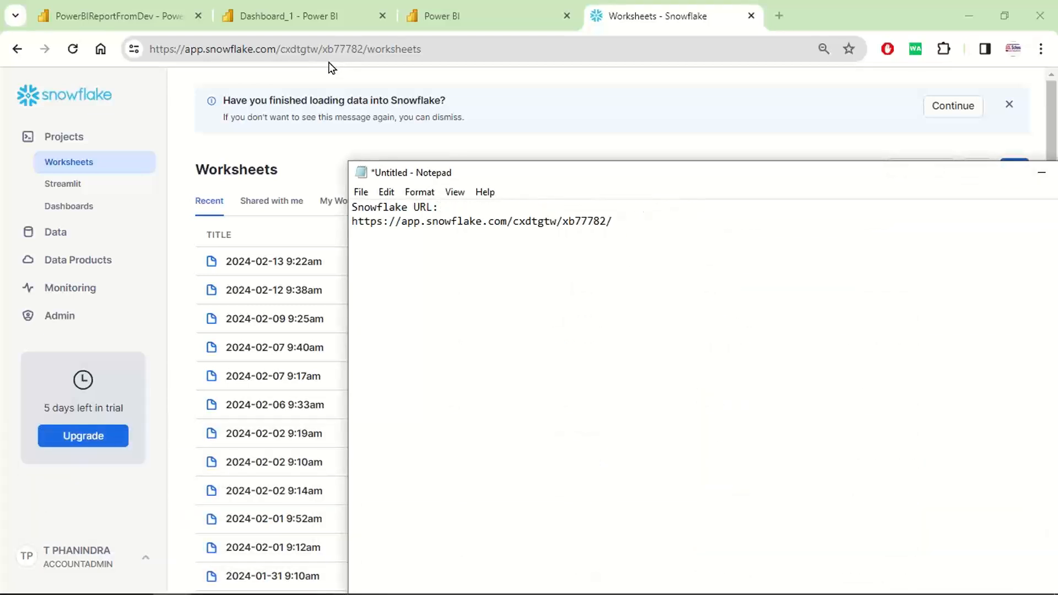
key(BackSpace)
key(Return)
key(End)
key(Return)
key(Return)
key(Return)
click(611, 221)
key(BackSpace)
drag(615, 222, 401, 222)
key(ctrl+c)
click(407, 260)
key(Return)
key(ctrl+v)
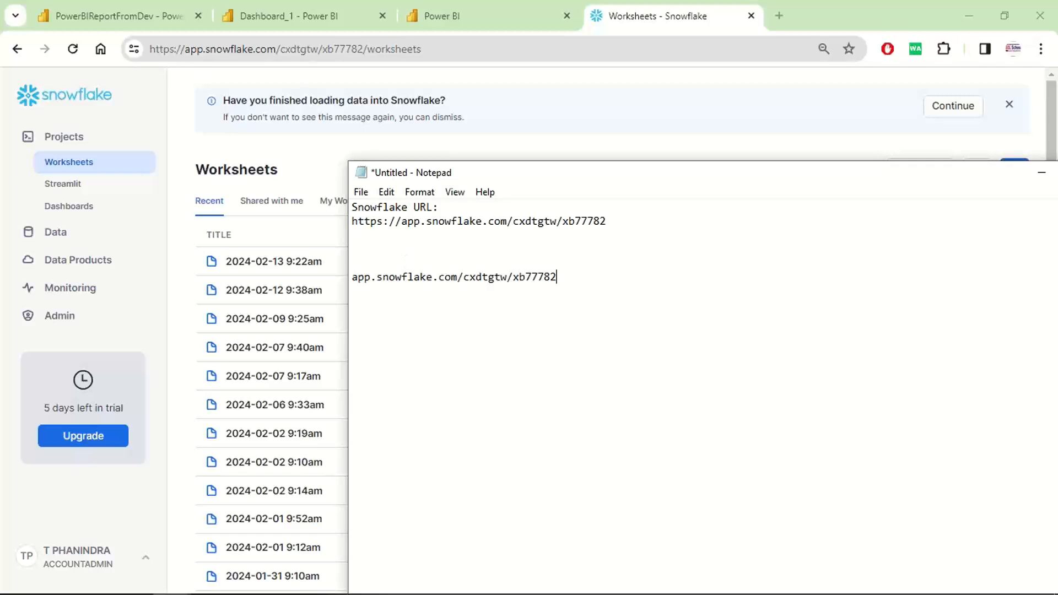
- Label the shortened address "Extract:" and highlight the identifier part of its path
click(402, 262)
text(Extract:)
drag(464, 275, 513, 277)
- Switch back to Snowflake in Chrome and open the Accounts page of the Admin area
click(736, 149)
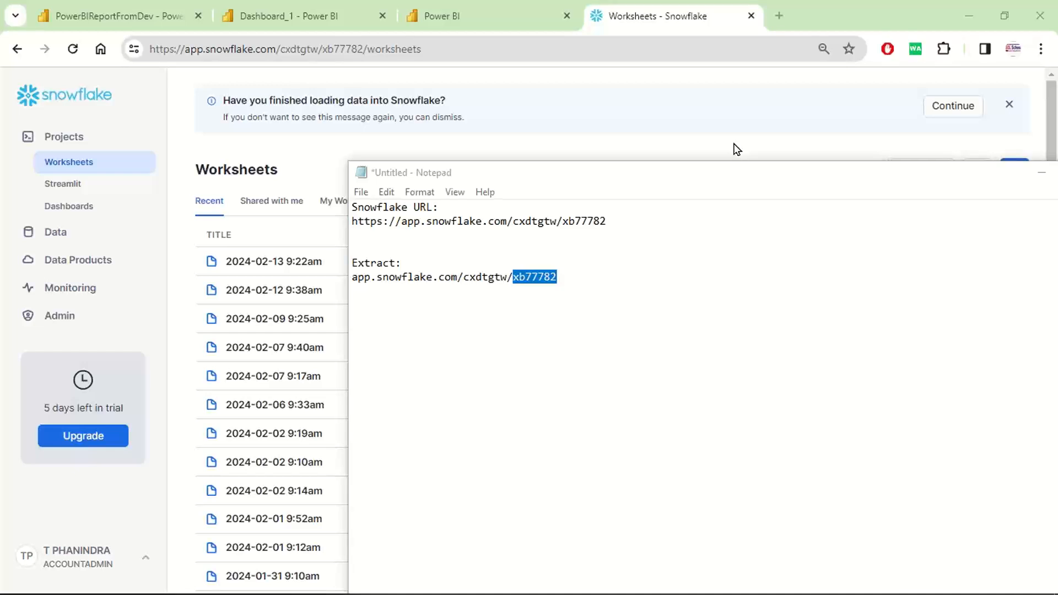
click(737, 148)
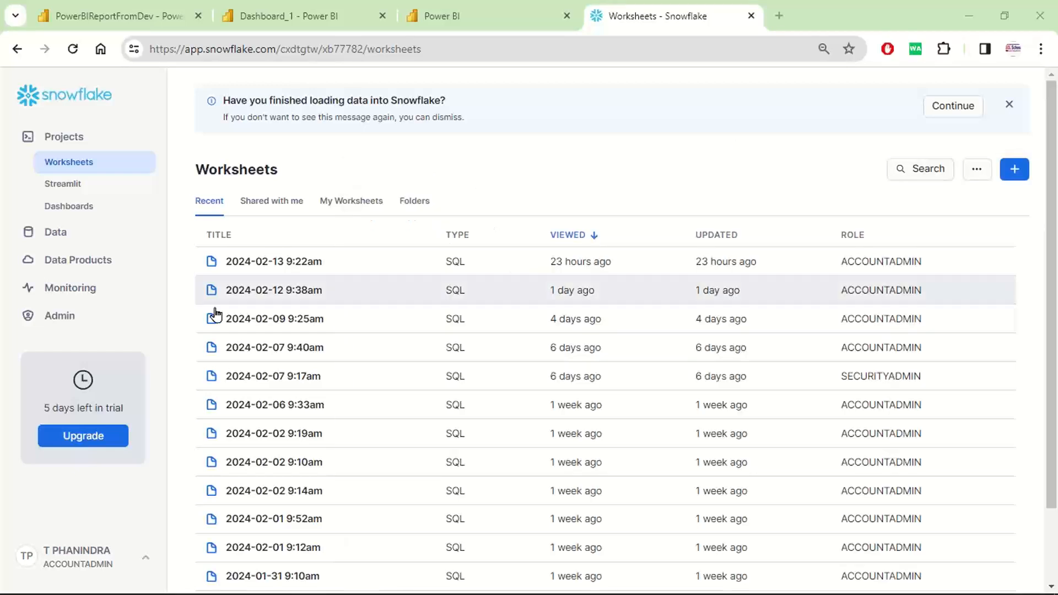
click(61, 317)
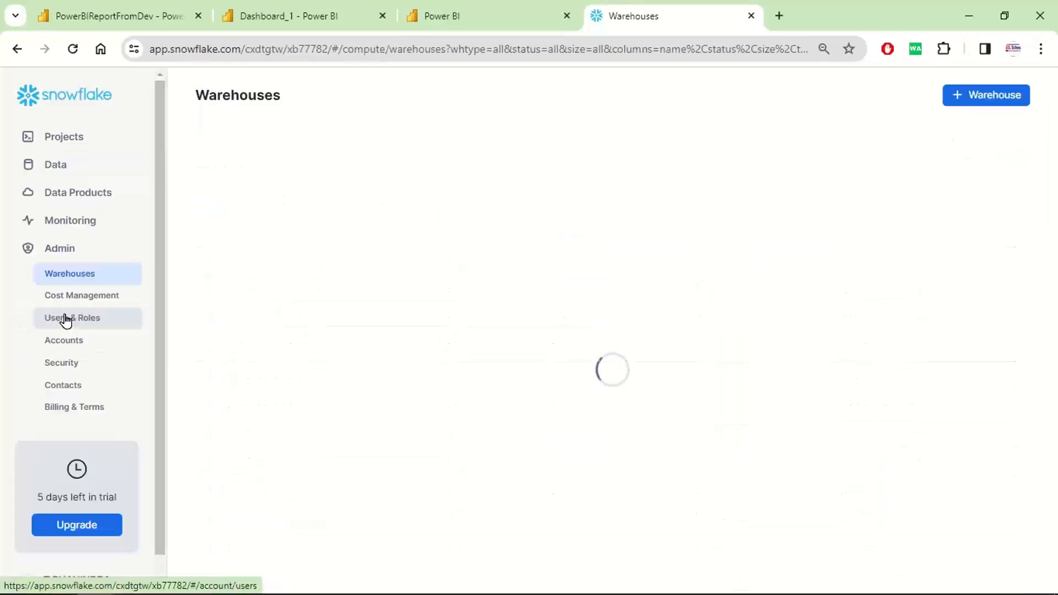
click(67, 343)
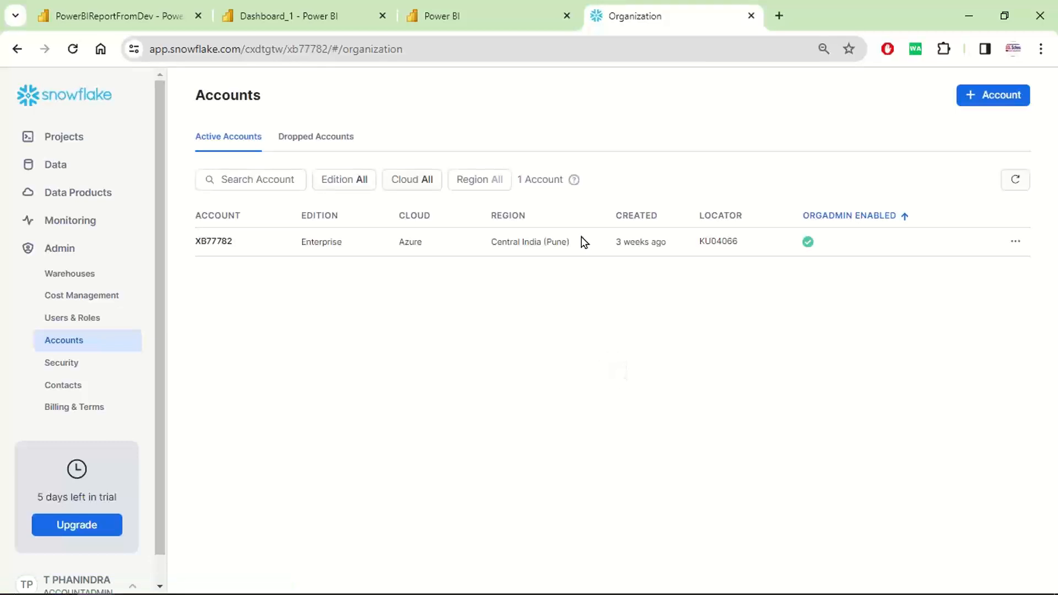
- Check the listed account's current URL and its available actions
mouse_move(261, 249)
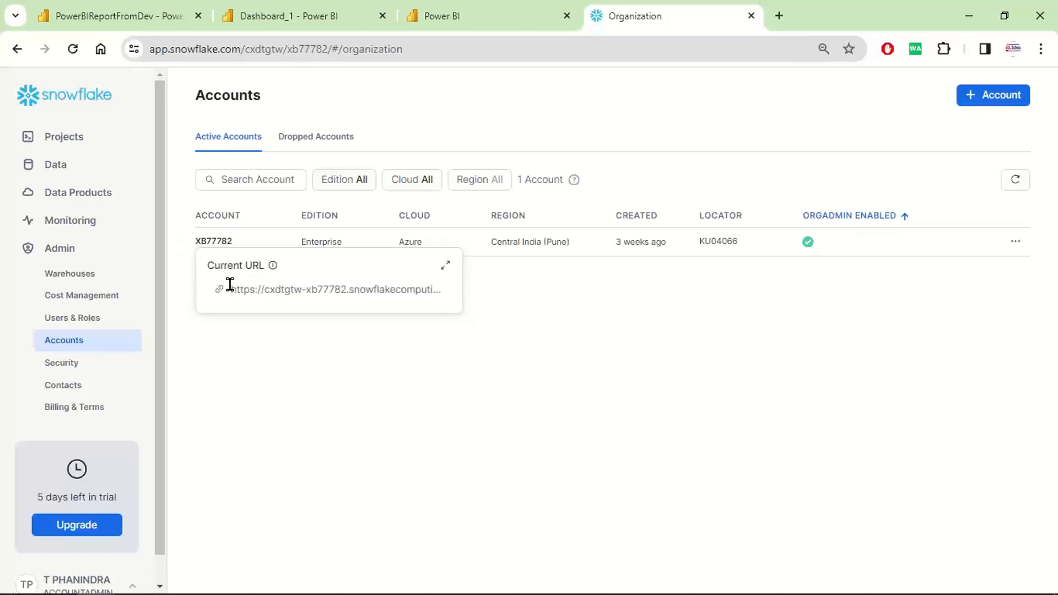
triple_click(243, 289)
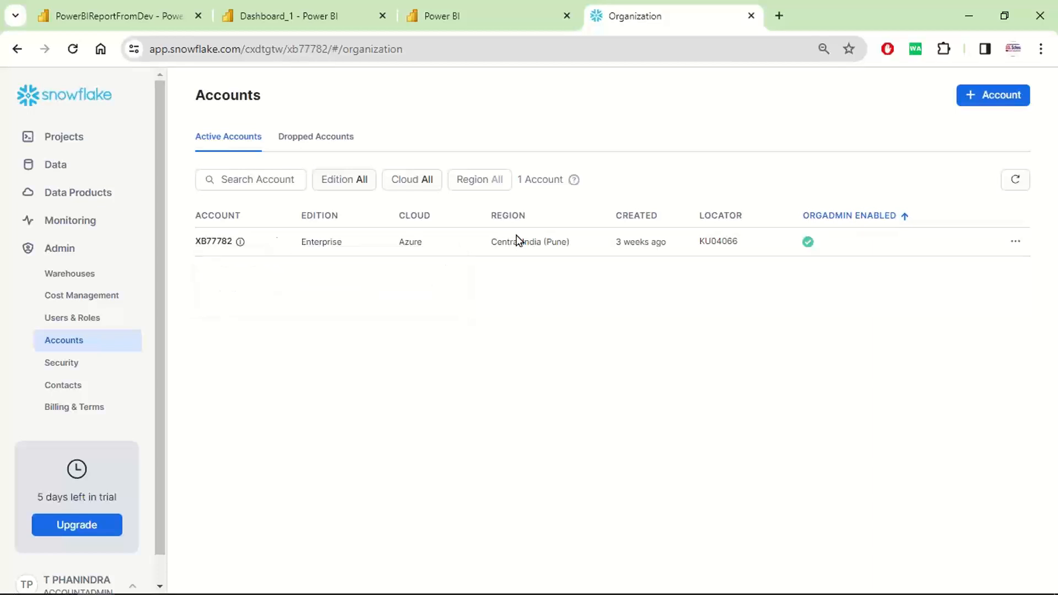
click(1015, 242)
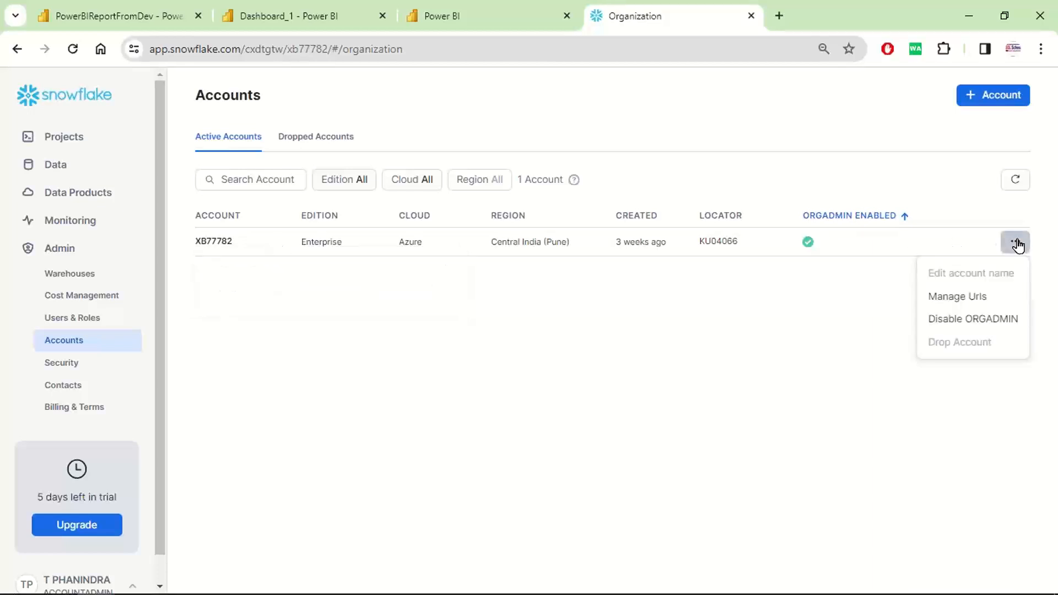
click(217, 243)
- Copy the account identifier from the accounts list and paste it below the extracted address in Notepad
double_click(217, 243)
key(ctrl+c)
mouse_move(217, 243)
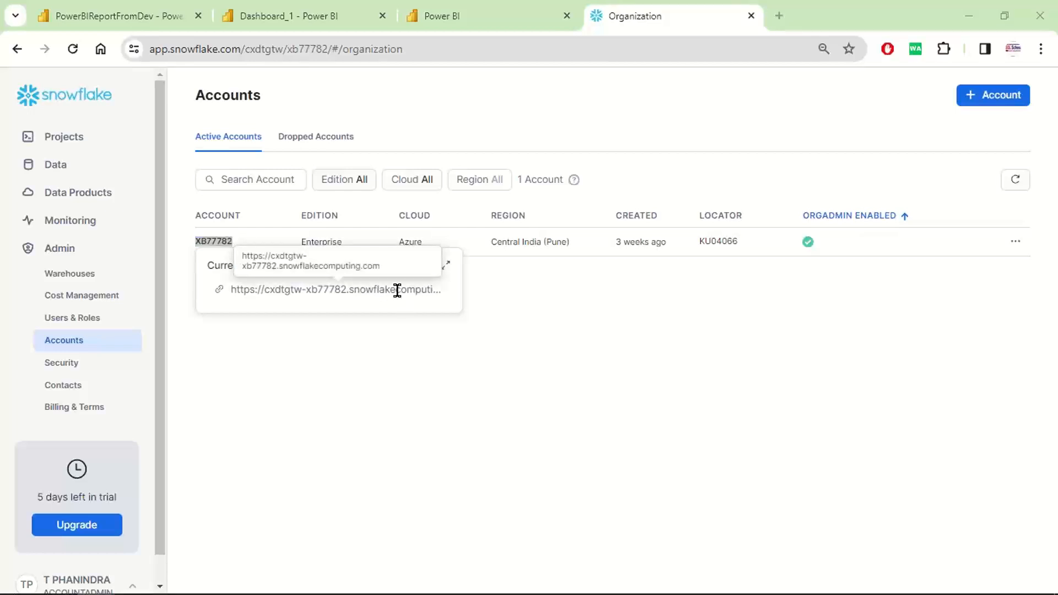
key(alt+Tab)
click(583, 281)
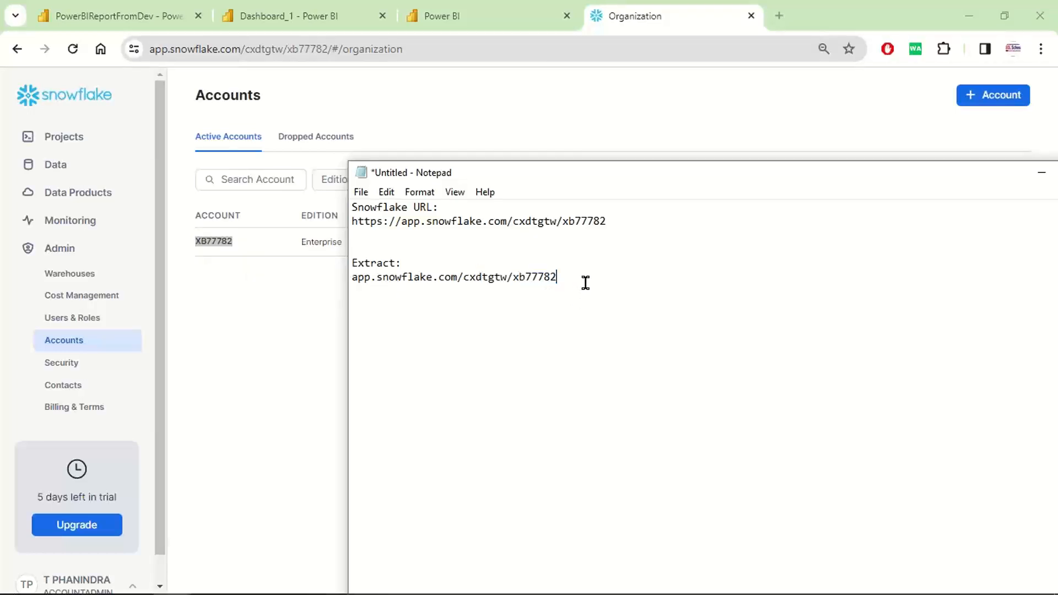
key(Return)
key(ctrl+v)
- Separate the pasted identifier with a blank line and put the label "Account ID:" in front of it
drag(512, 278, 570, 279)
click(571, 278)
key(Return)
text(Account ID)
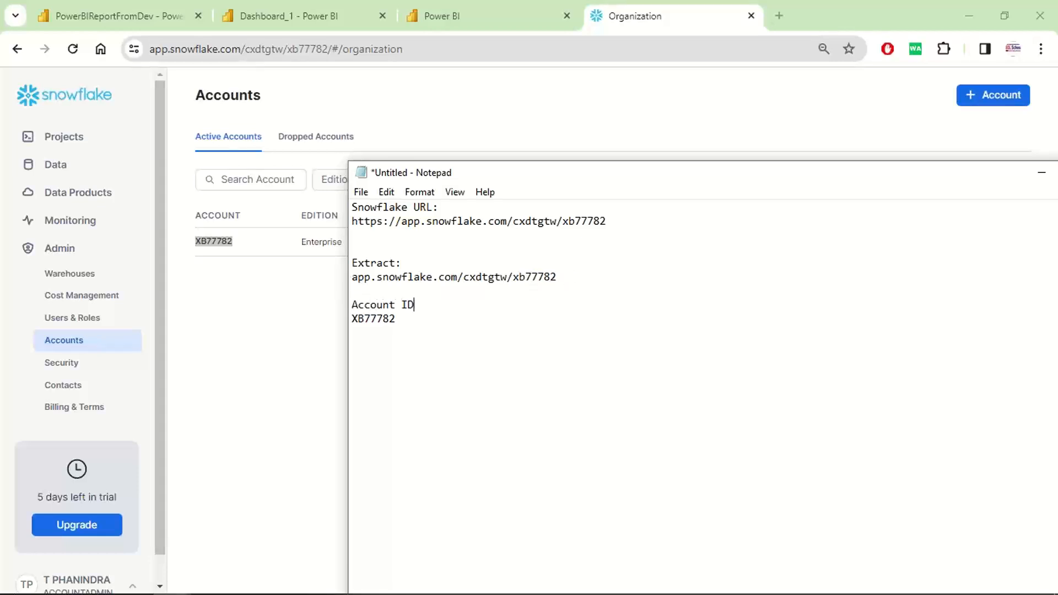
text(:)
key(Delete)
- Copy the account's locator URL from Snowflake and paste it below the Account ID line in Notepad
click(262, 330)
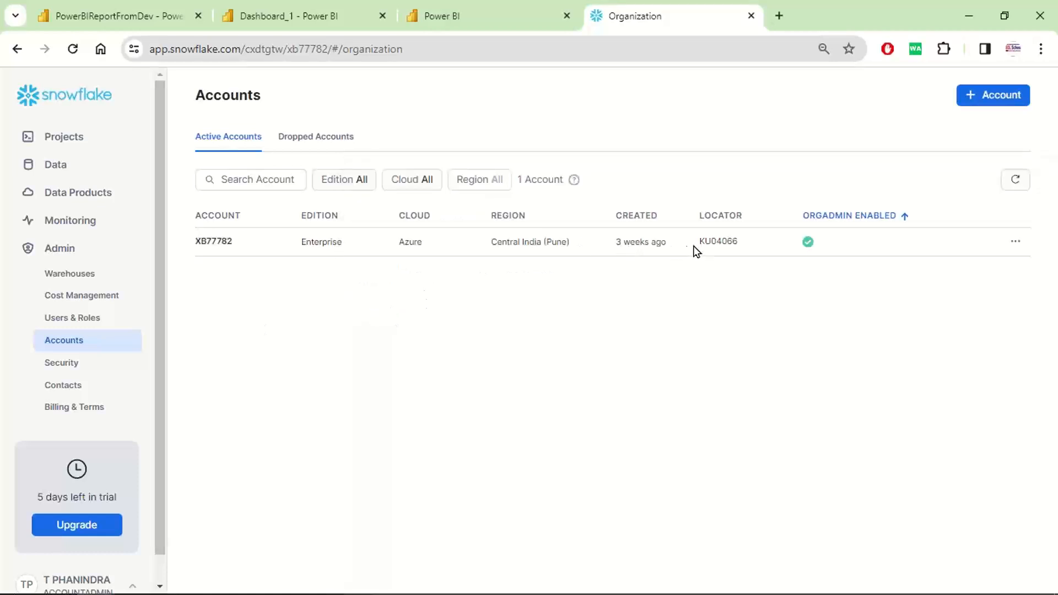
mouse_move(712, 243)
mouse_move(744, 247)
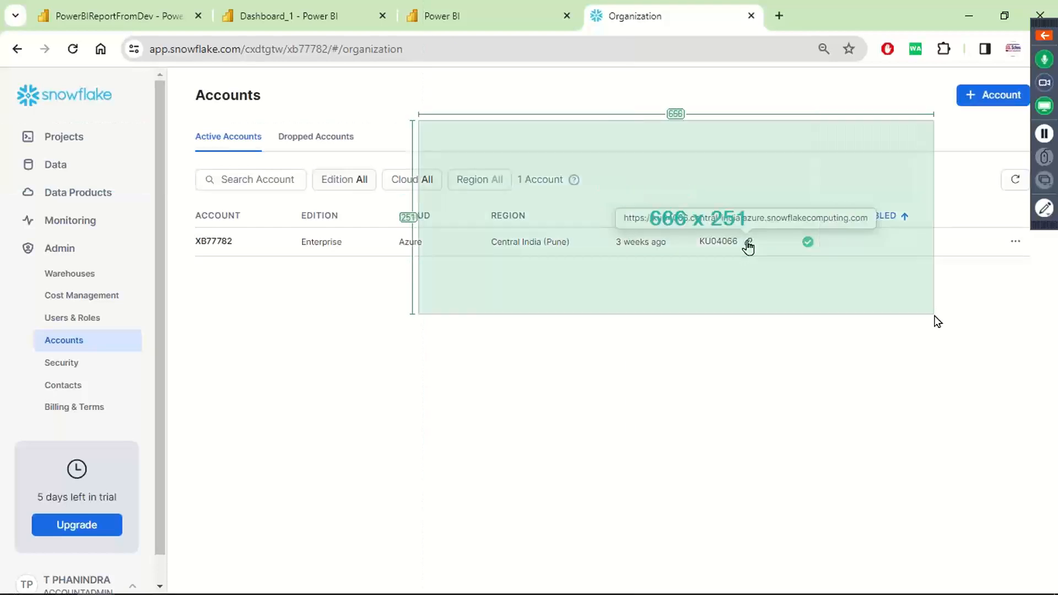
click(751, 244)
key(alt+Tab)
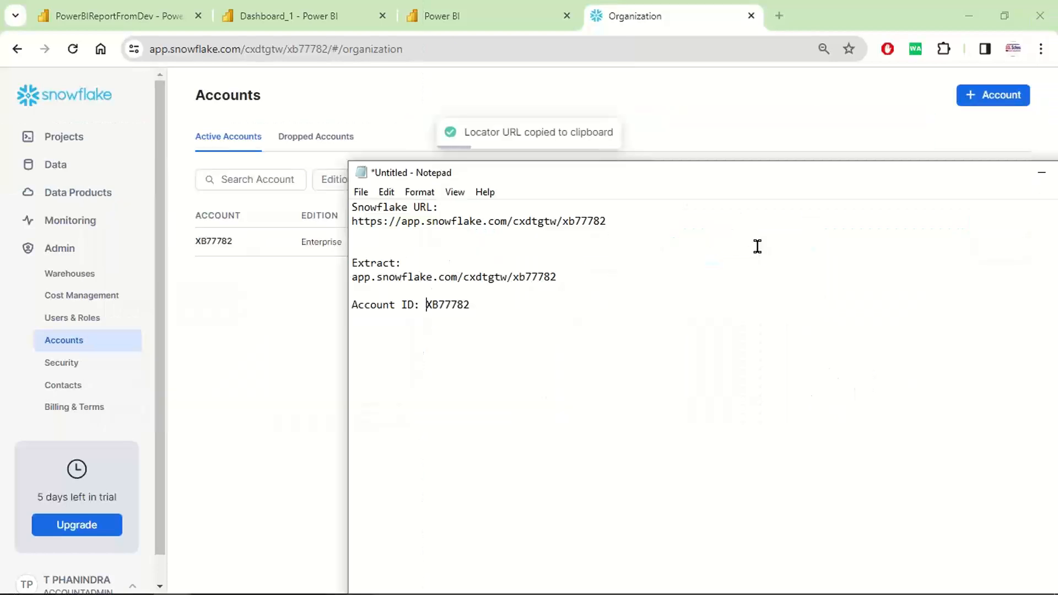
click(503, 316)
key(Return)
key(ctrl+v)
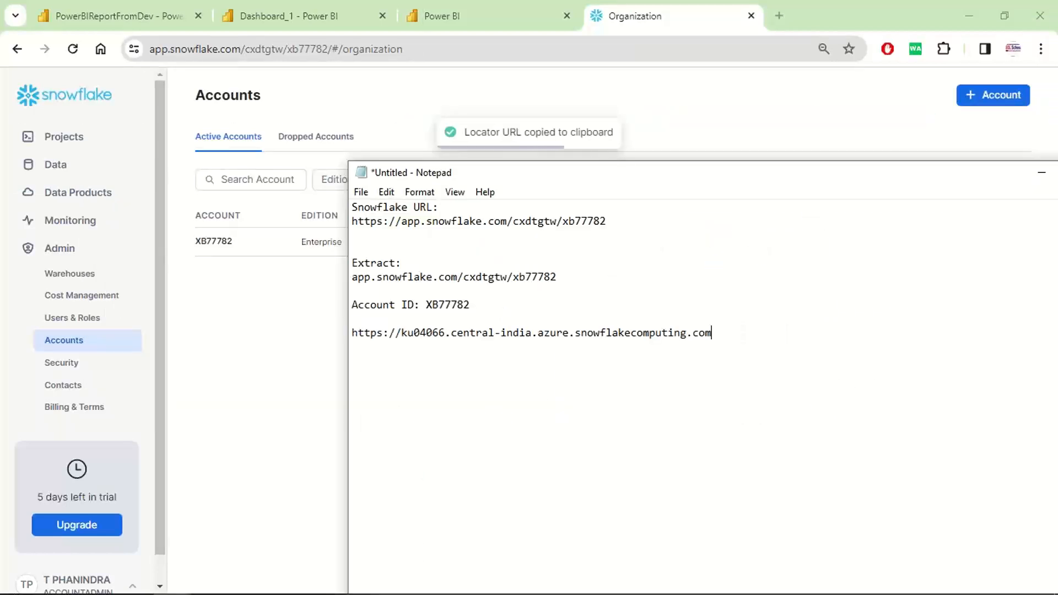
- Put the label "Locator URL:" before the pasted address and align the Account ID value with it
click(352, 332)
text(Locator UR)
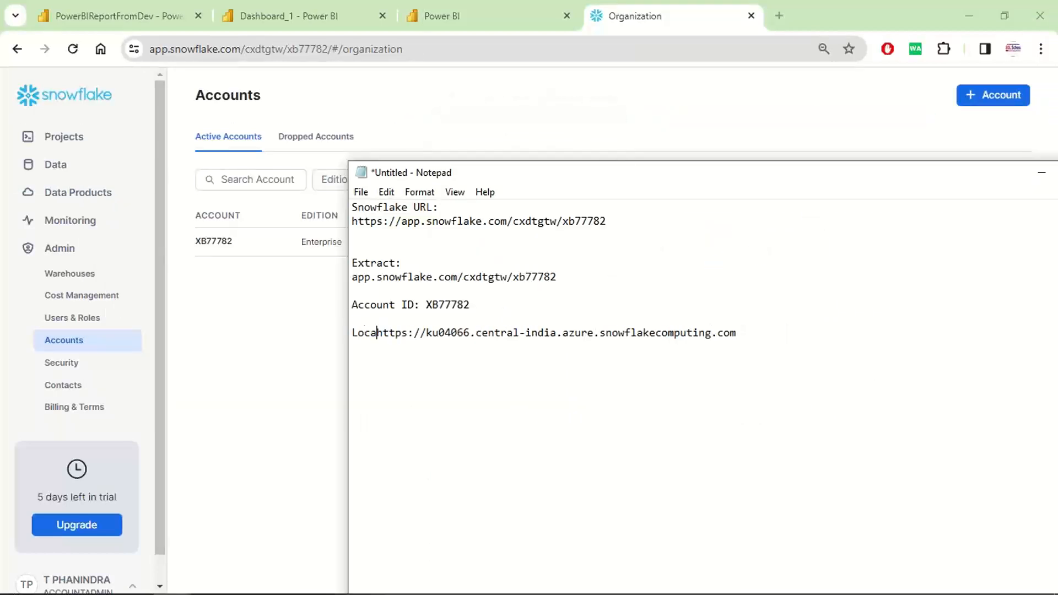
text(L:)
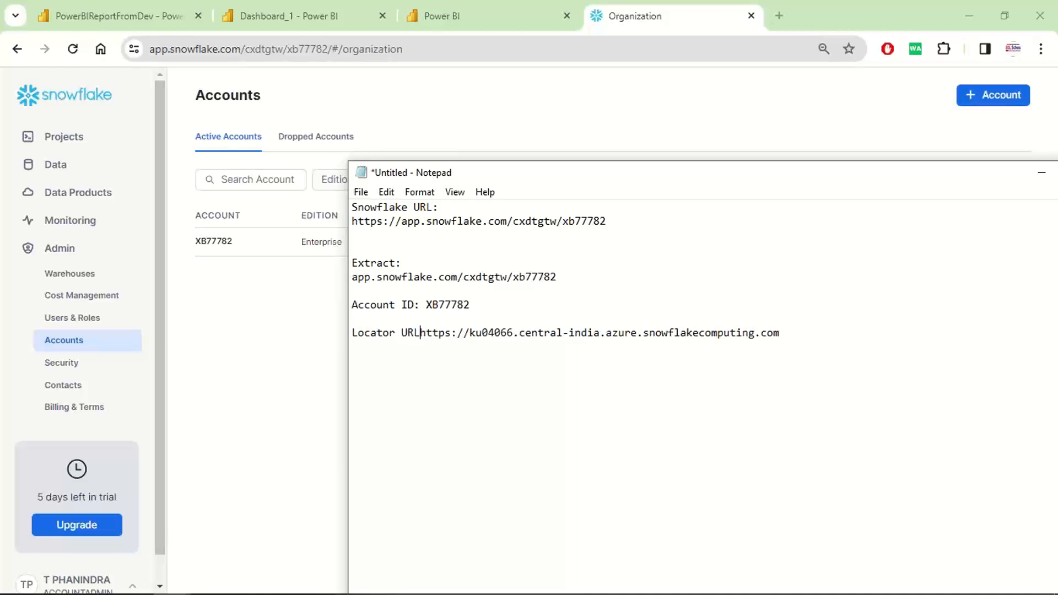
click(432, 310)
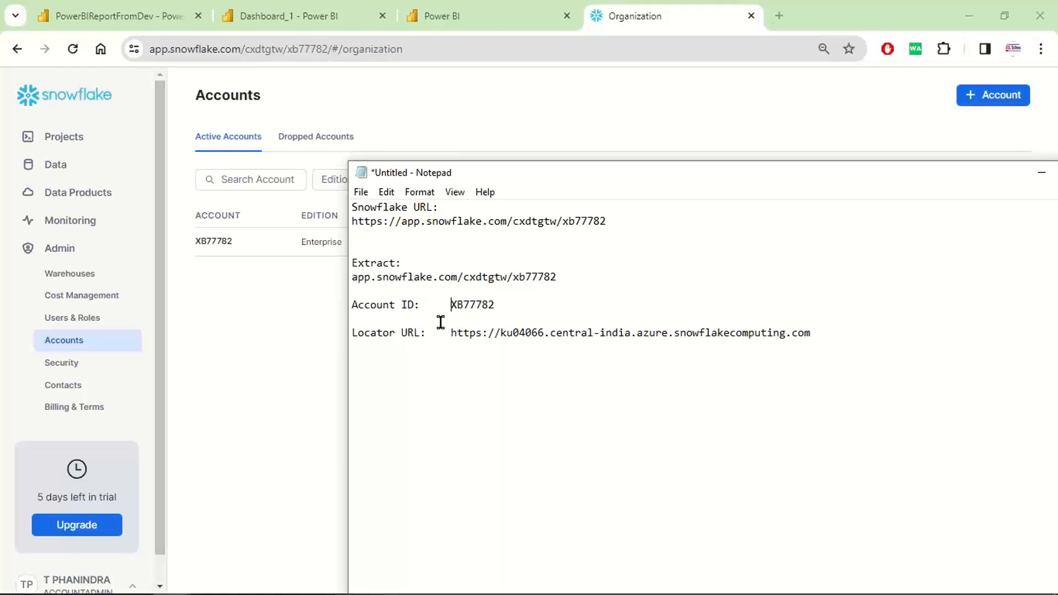
click(415, 320)
key(BackSpace)
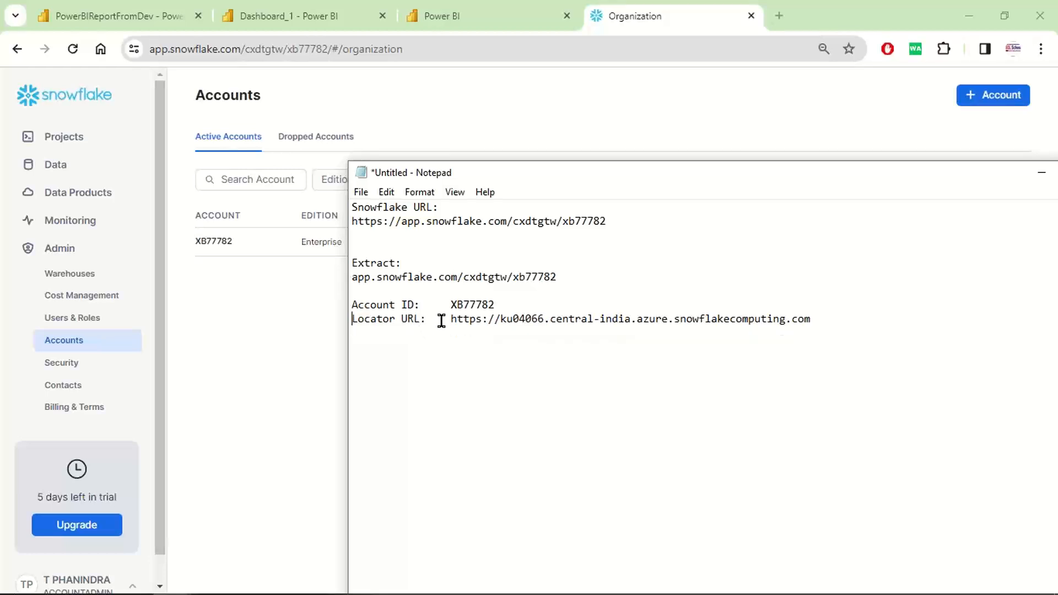
drag(449, 319, 499, 320)
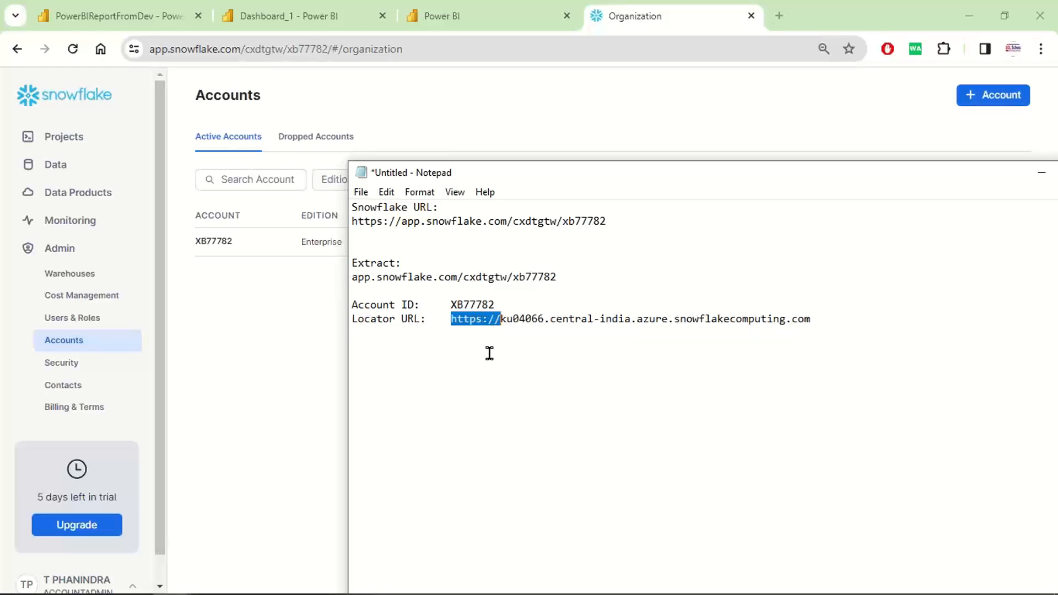
key(Delete)
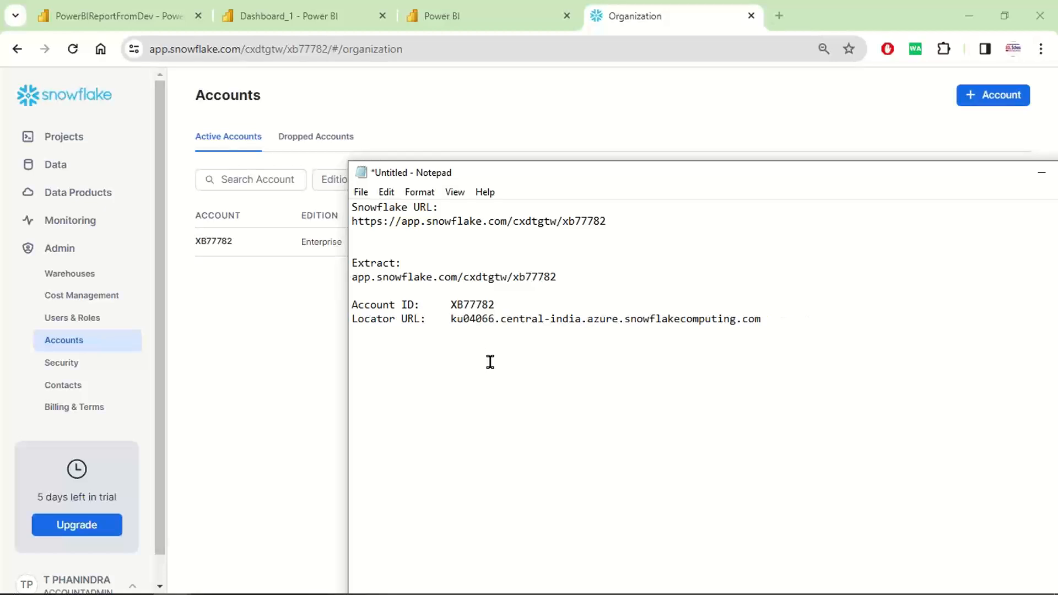
click(1051, 142)
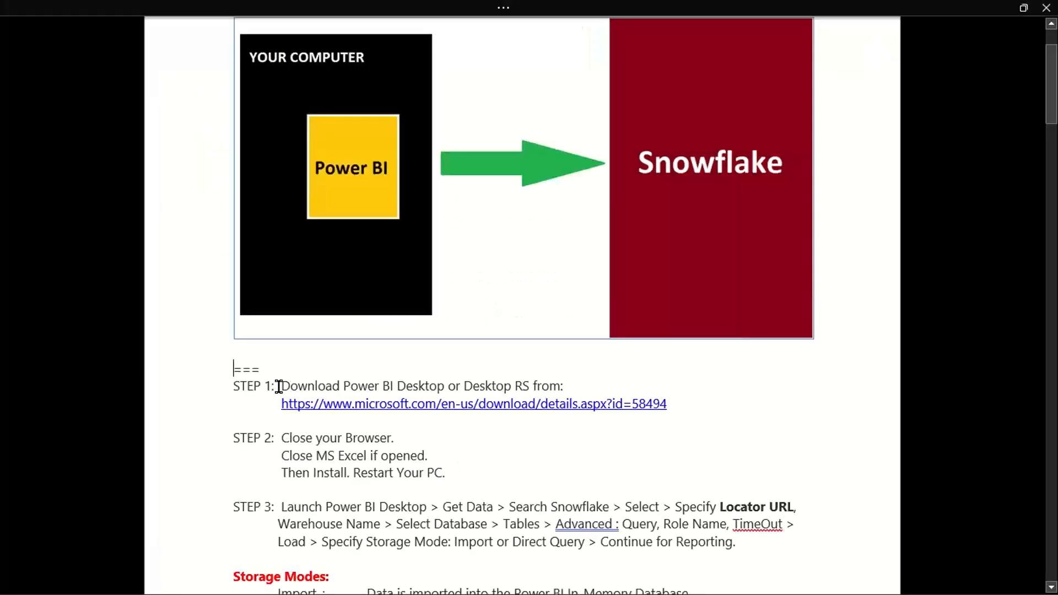
- Delete the STEP 2 installation instructions from the Word notes and renumber STEP 3 as STEP 2
drag(279, 385, 560, 385)
click(496, 433)
drag(209, 441, 191, 480)
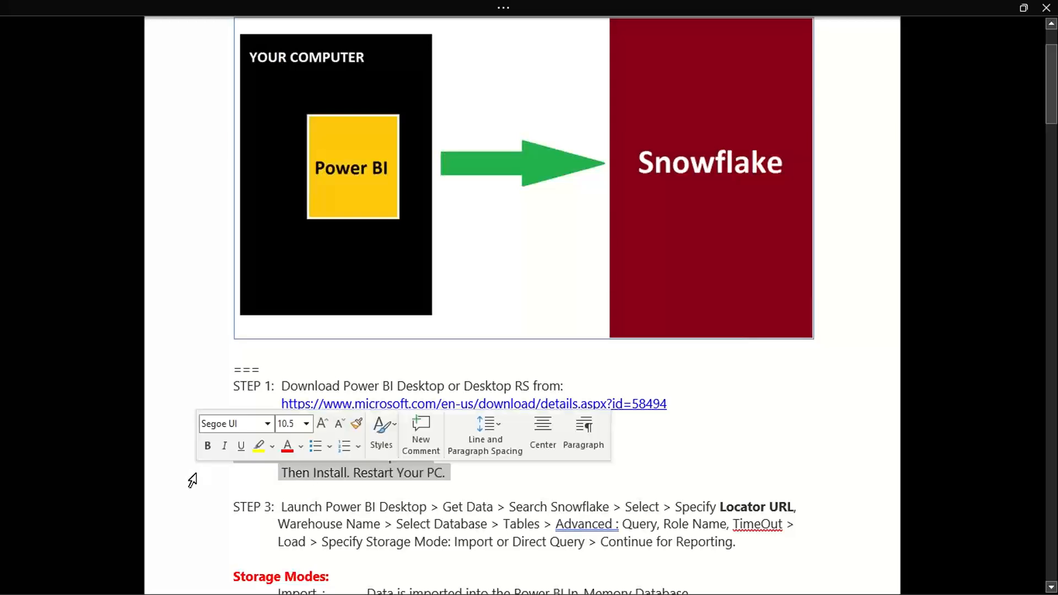
key(Delete)
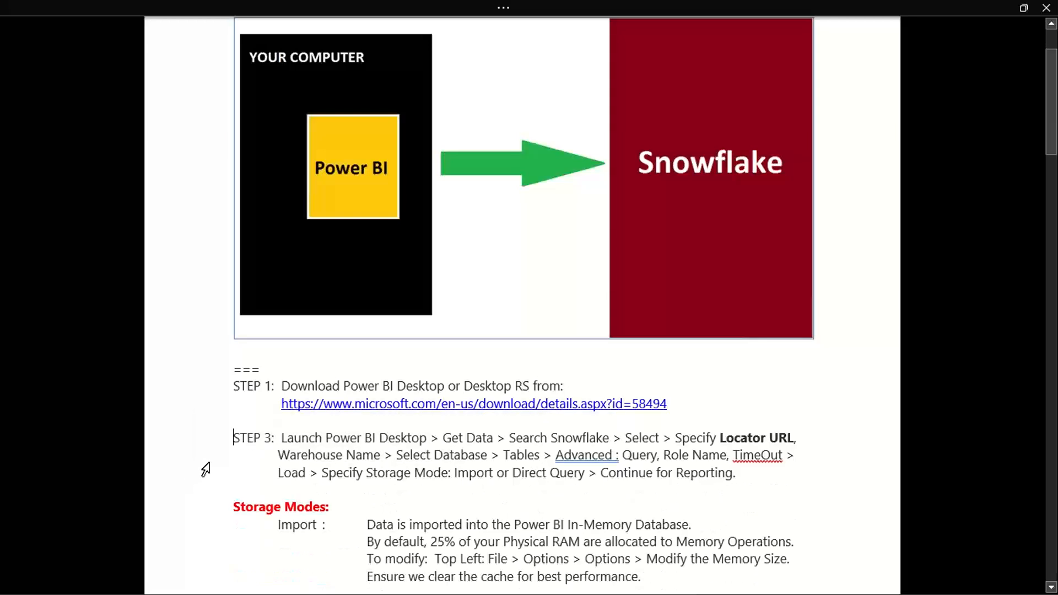
click(269, 438)
key(BackSpace)
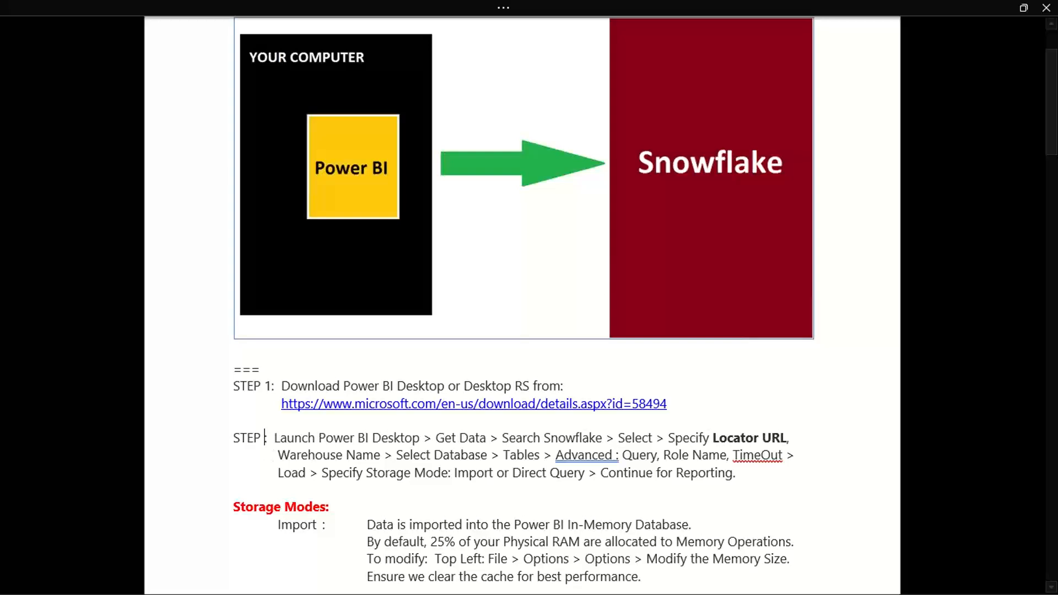
text(2)
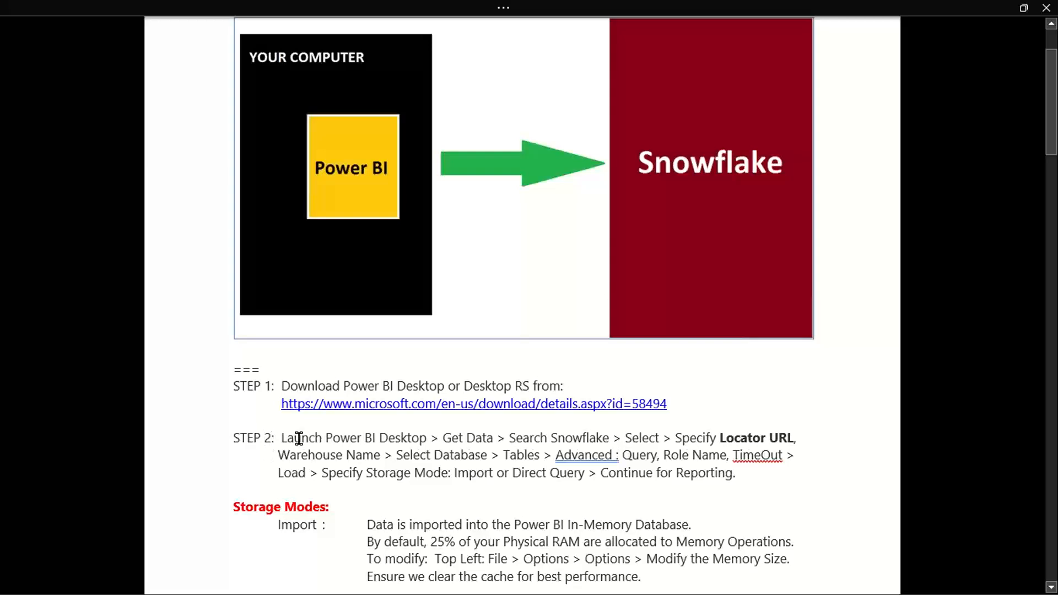
- Launch Power BI Desktop as described in the notes and dismiss its welcome screen
drag(283, 437, 610, 438)
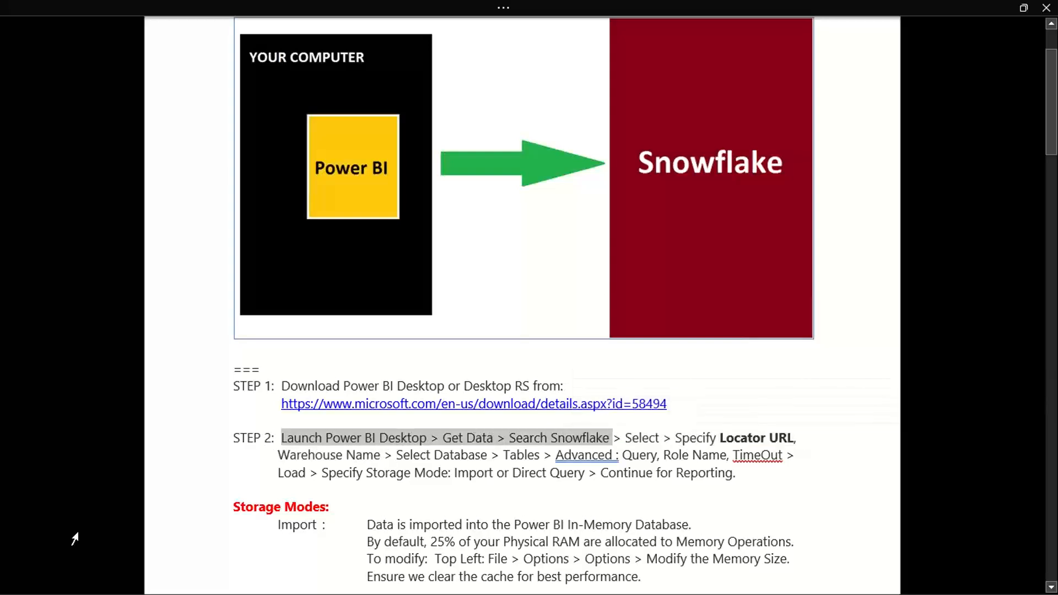
click(30, 578)
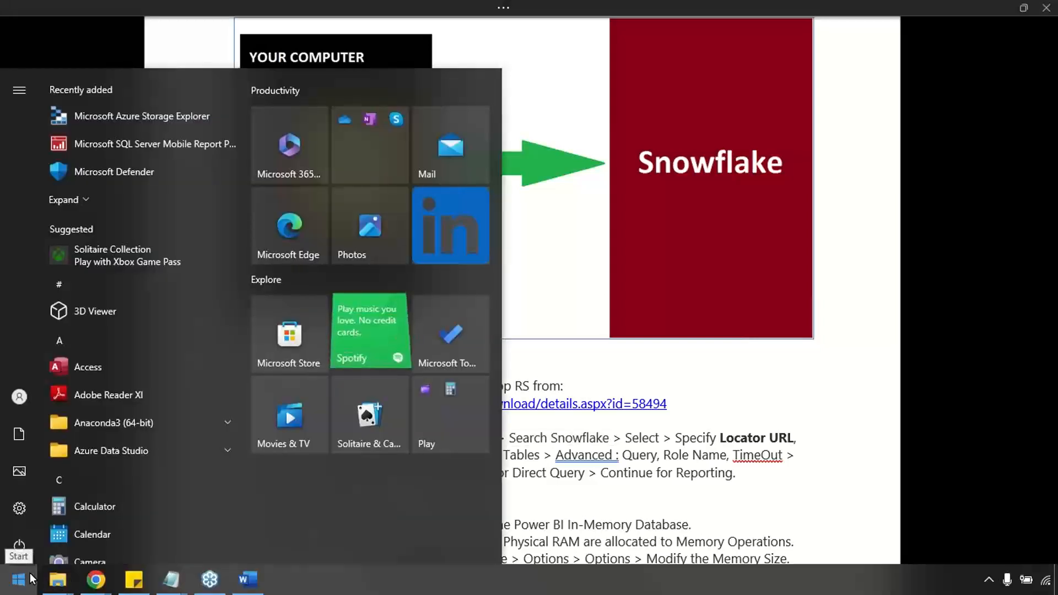
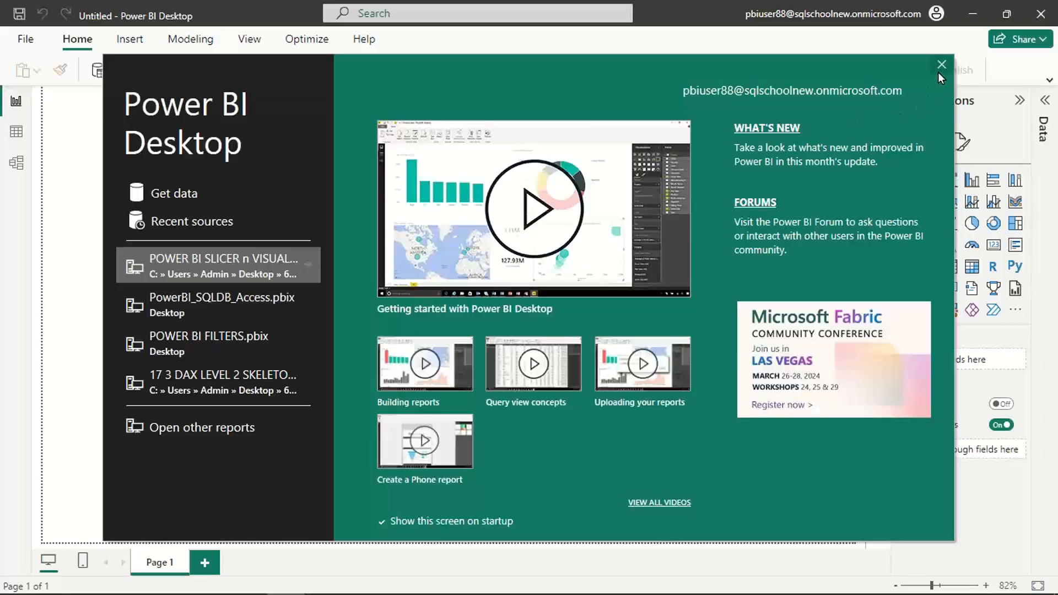
click(941, 64)
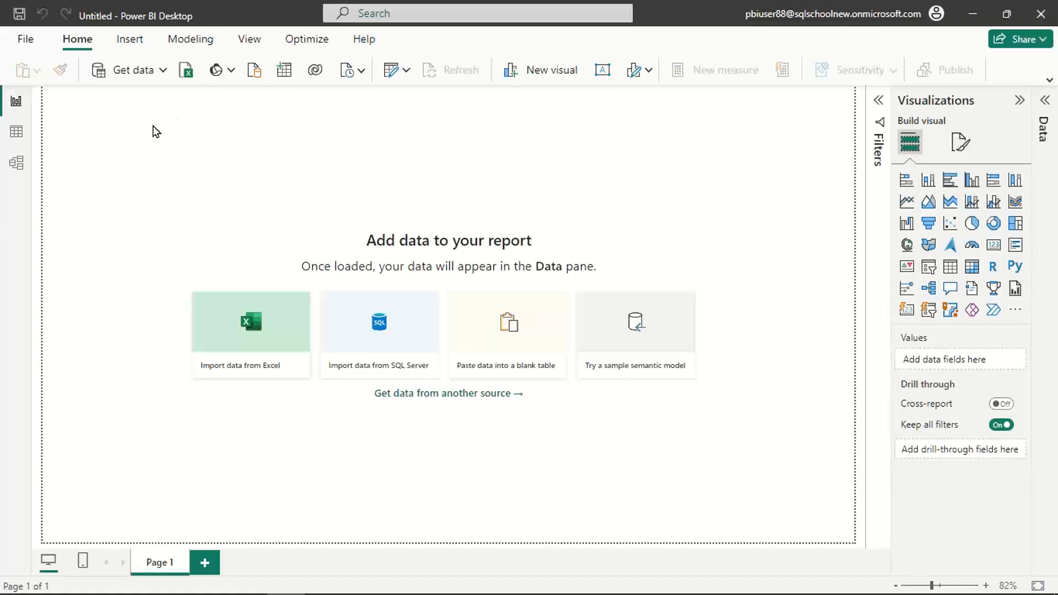
- Search the full list of data sources for "snowflake" and start a connection with the Snowflake connector
click(163, 72)
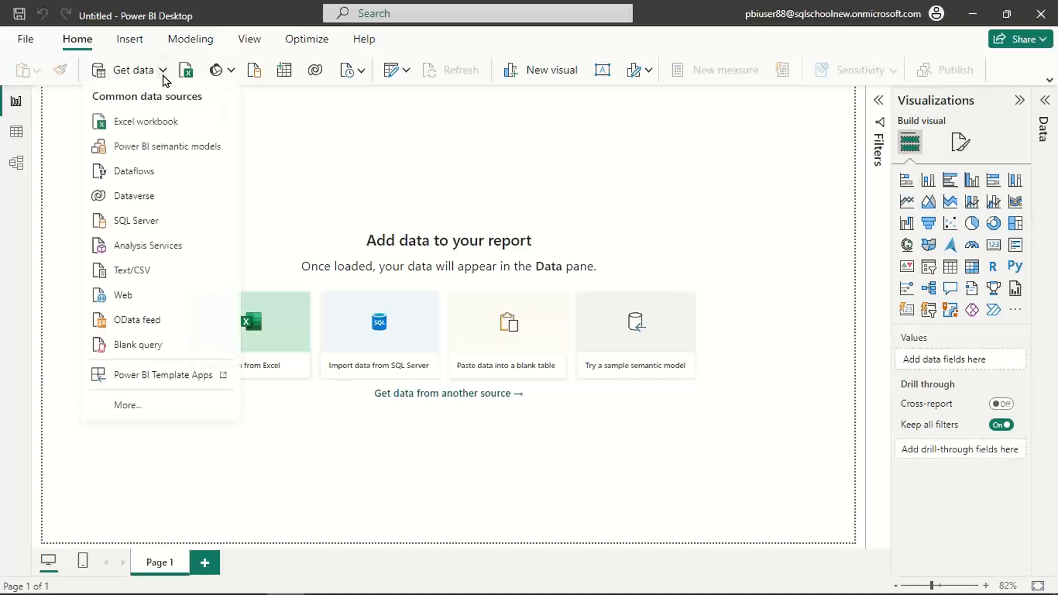
click(131, 411)
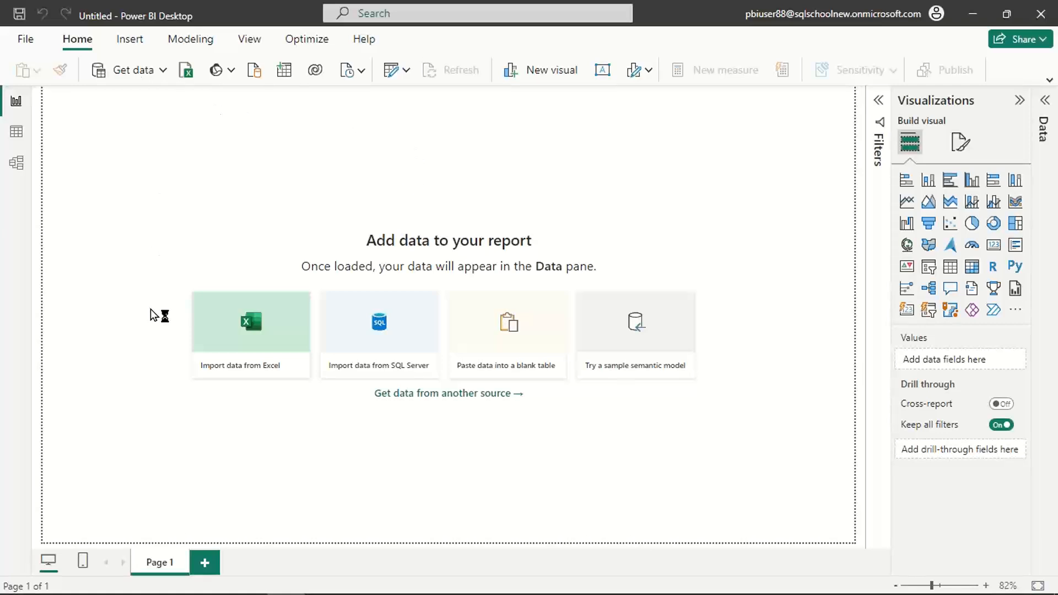
text(snowflake)
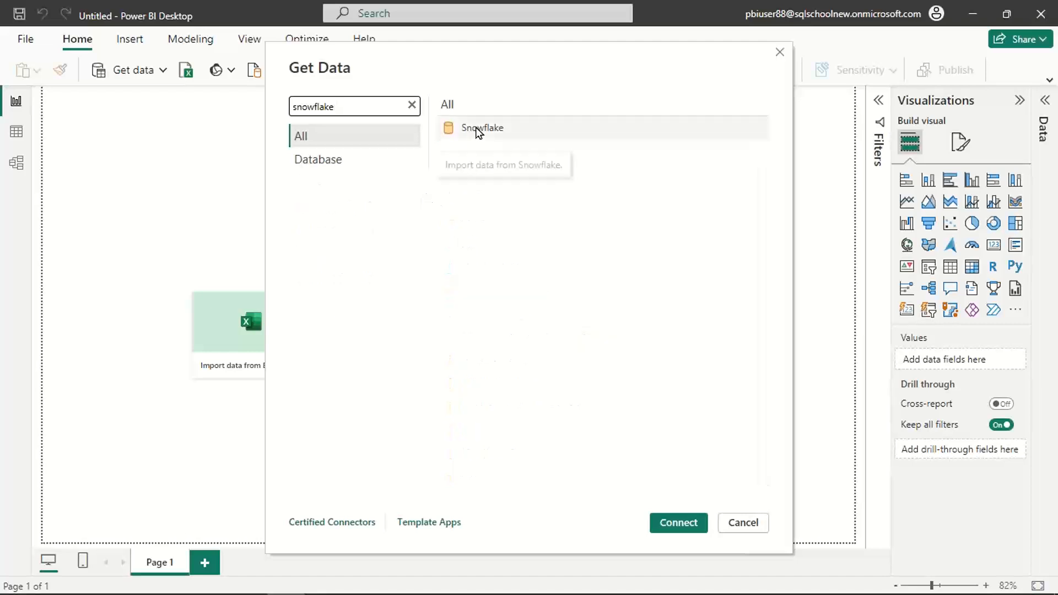
click(470, 132)
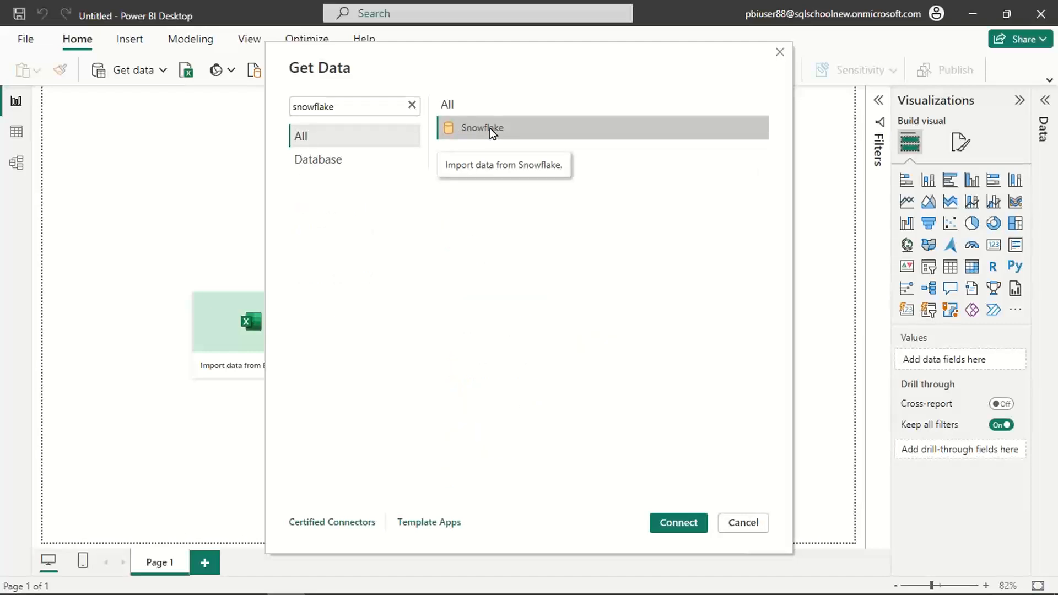
click(687, 523)
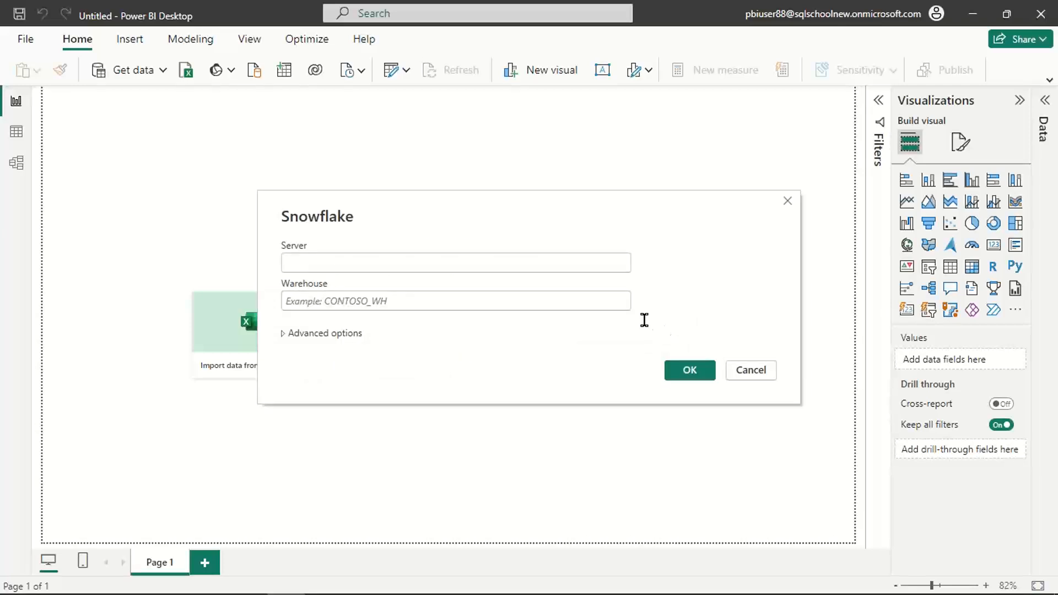
- Fill in the Snowflake connection's Server with the locator URL, without its https prefix, copied from Notepad
click(457, 261)
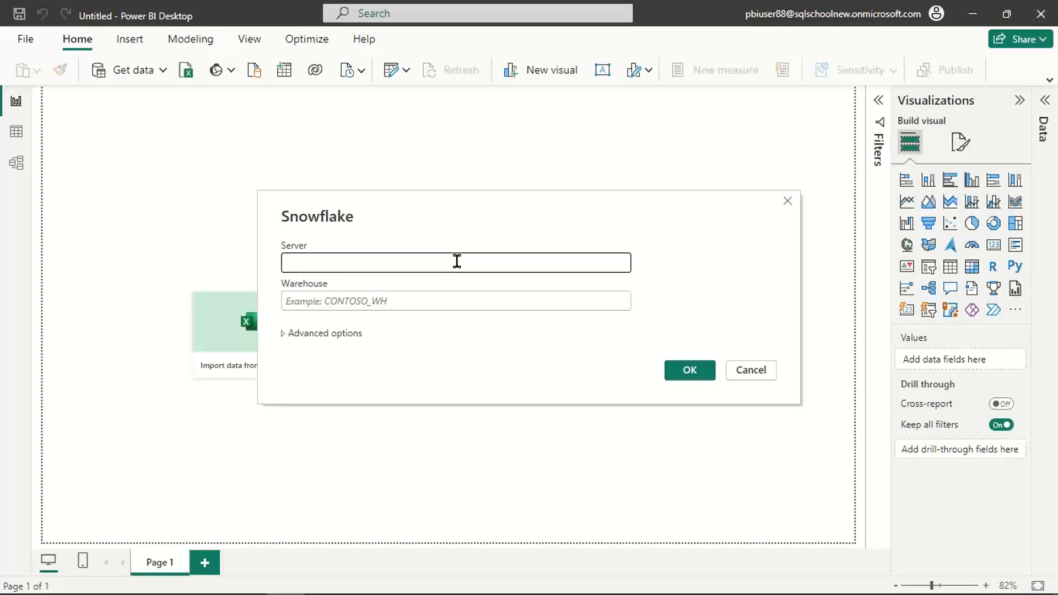
key(alt+Tab)
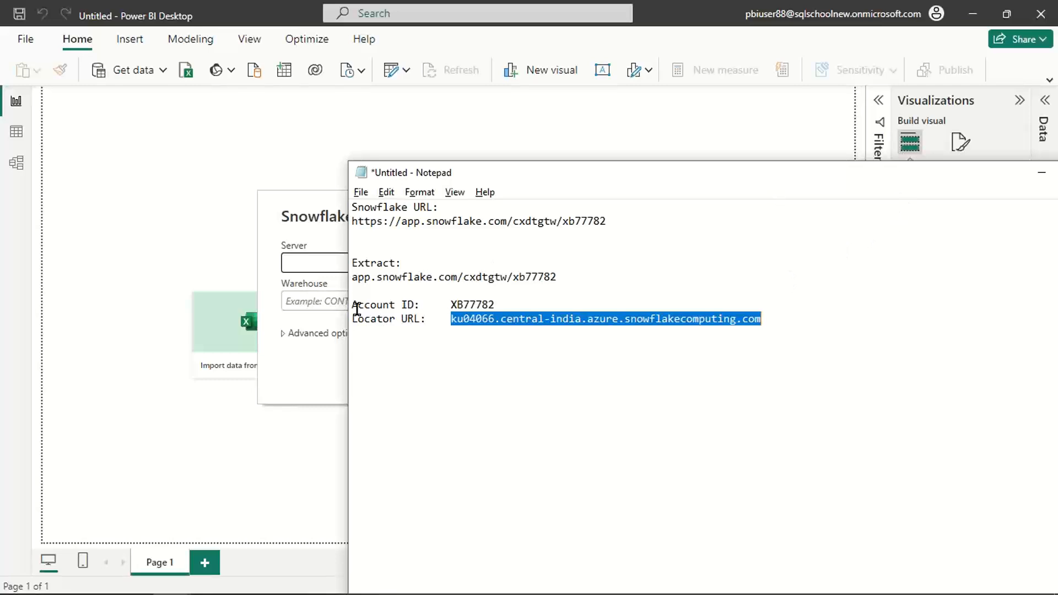
click(308, 264)
text(ku04066.central-india.azure.snowflakecomputing.com)
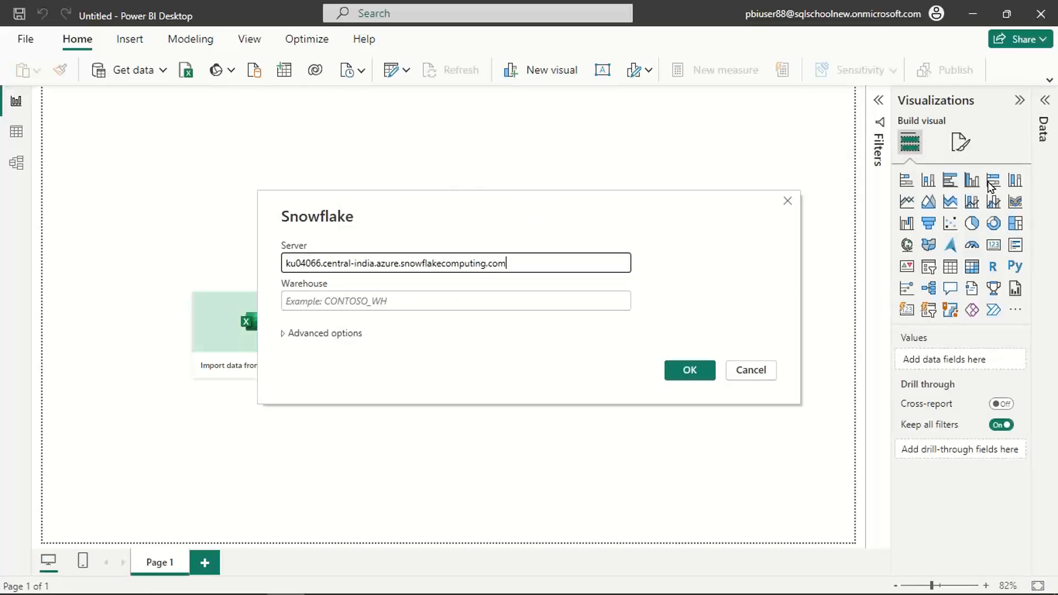
- Copy the warehouse name COMPUTE_WH from Snowflake's warehouse details and paste it as the connection's Warehouse in Power BI Desktop
click(395, 303)
key(alt+Tab)
key(alt+Tab)
key(alt+Tab)
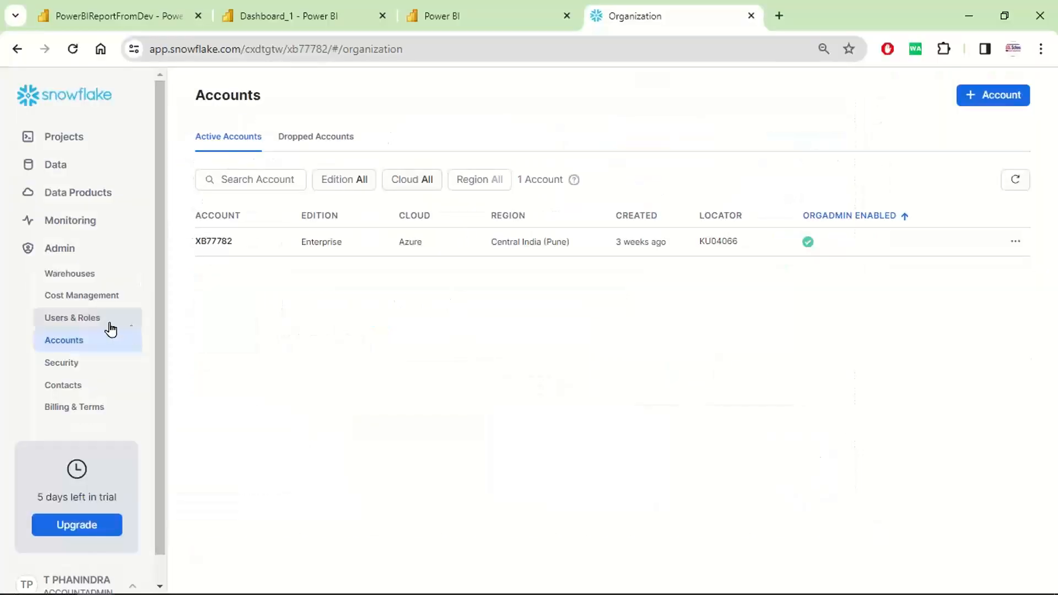
click(73, 277)
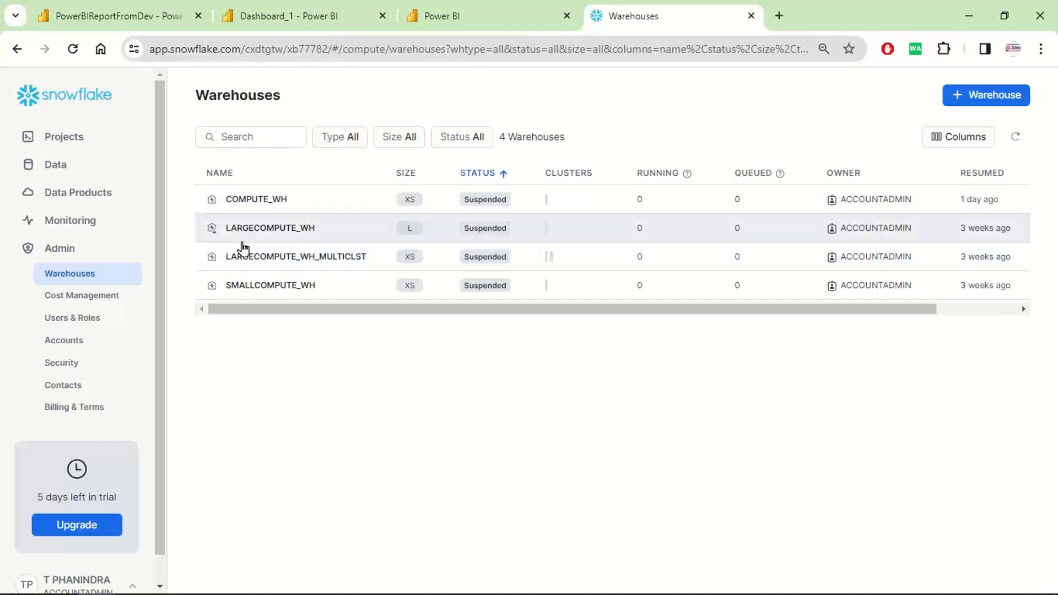
click(242, 206)
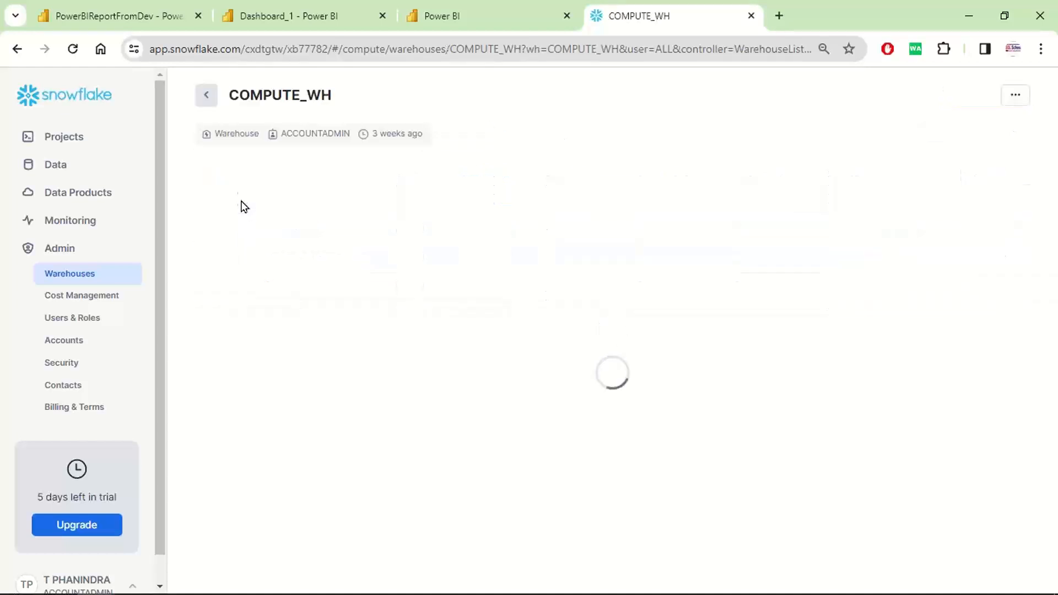
double_click(283, 96)
key(ctrl+c)
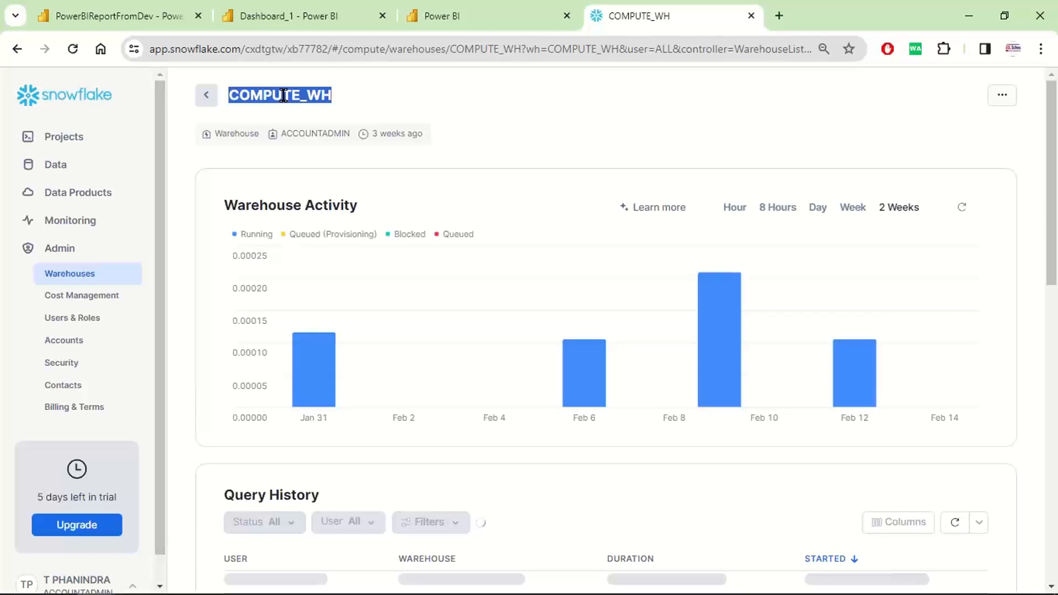
click(971, 19)
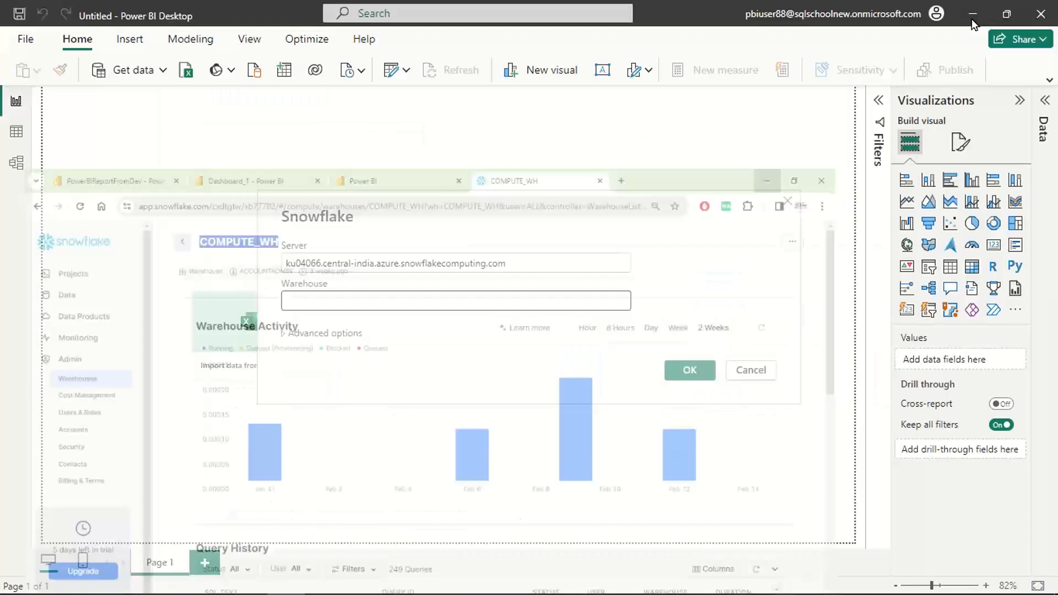
click(394, 299)
key(ctrl+v)
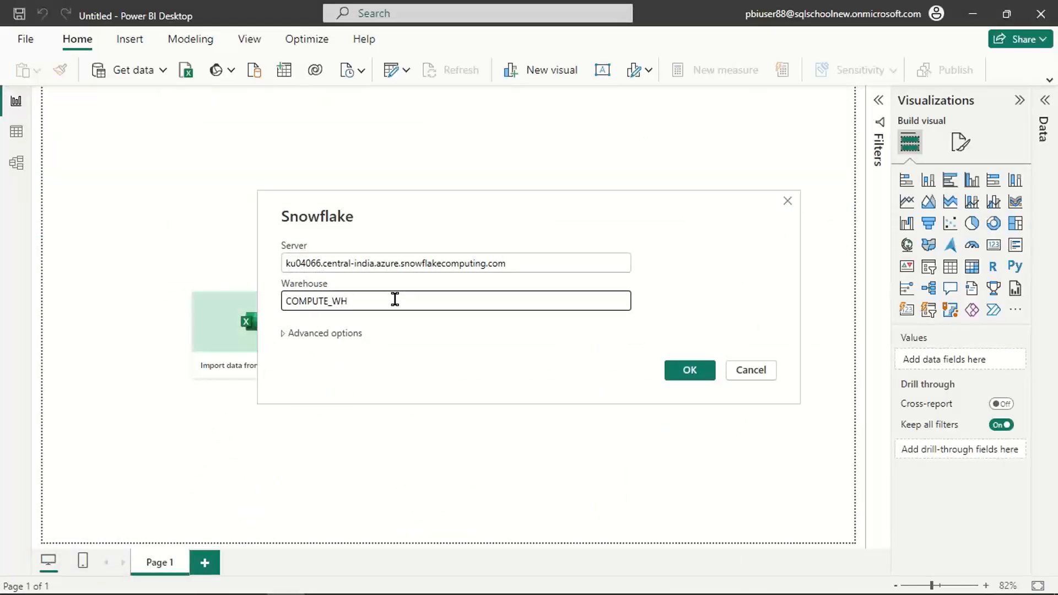
- Review the connection's optional advanced settings, leave them empty, and submit the Snowflake server and warehouse
click(315, 334)
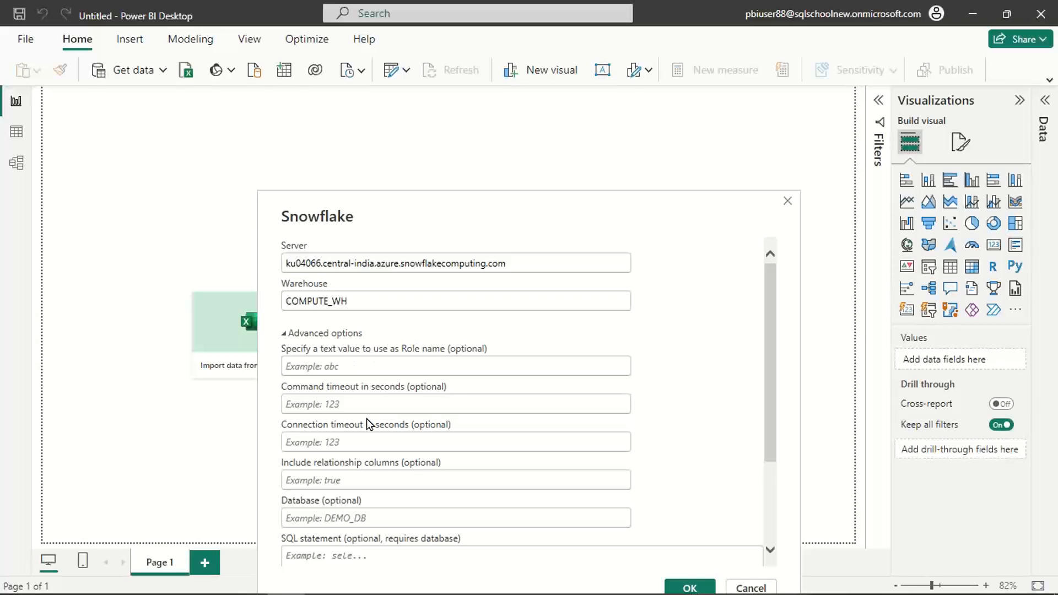
drag(769, 444, 777, 494)
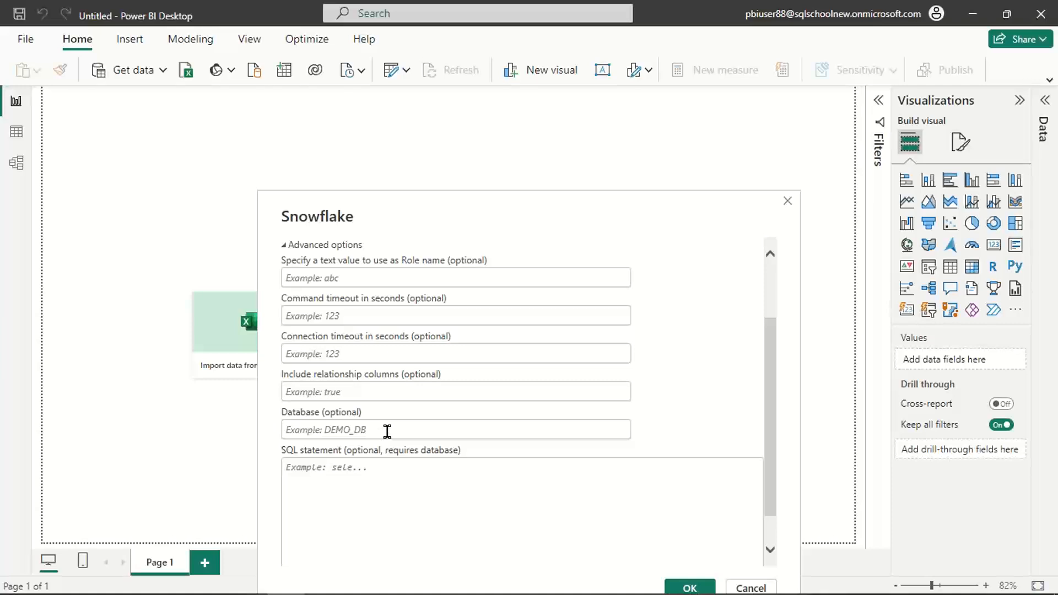
drag(767, 402, 759, 279)
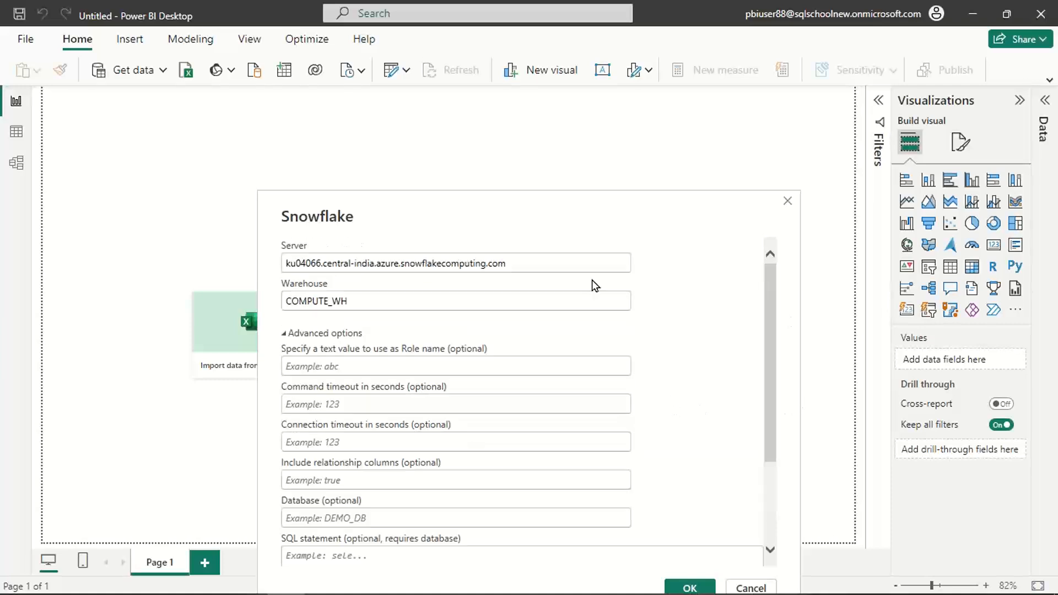
click(285, 333)
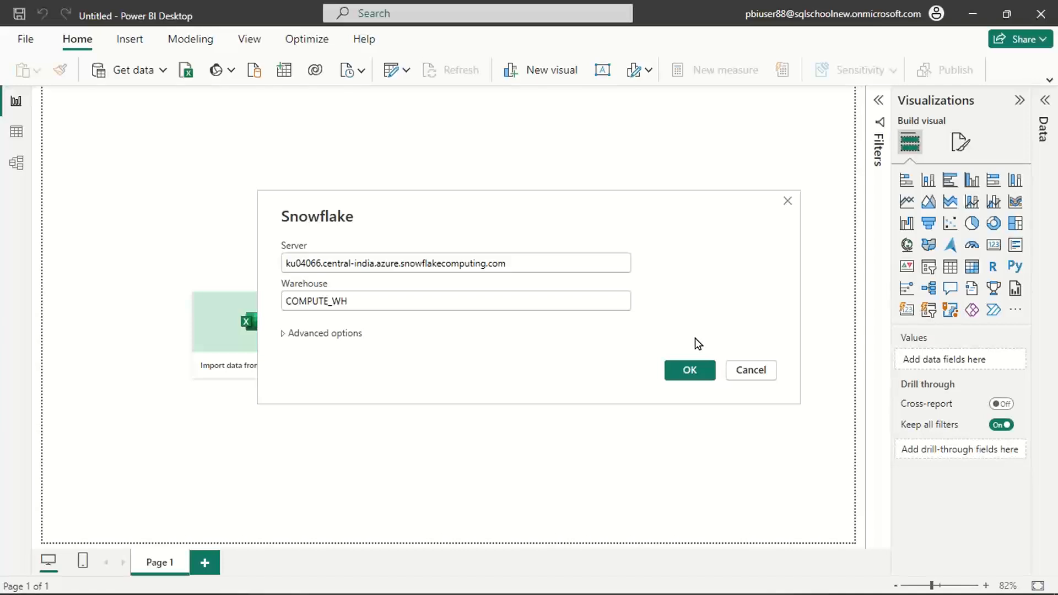
click(690, 370)
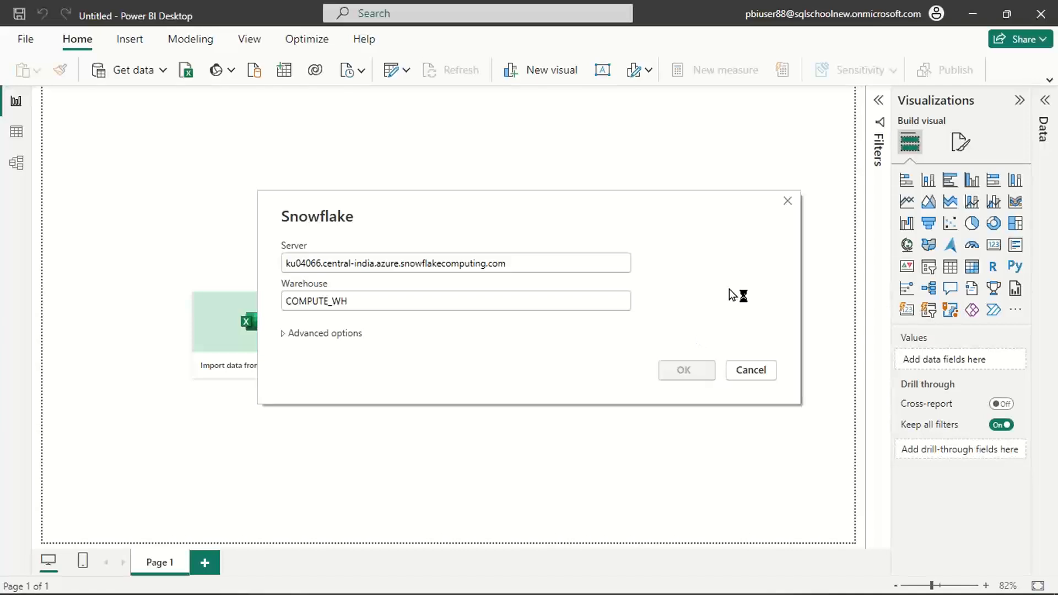
drag(515, 224, 467, 168)
- Copy the user name SQLSCHOOL from Snowflake's user details and paste it as the connection's User name in Power BI Desktop
click(446, 229)
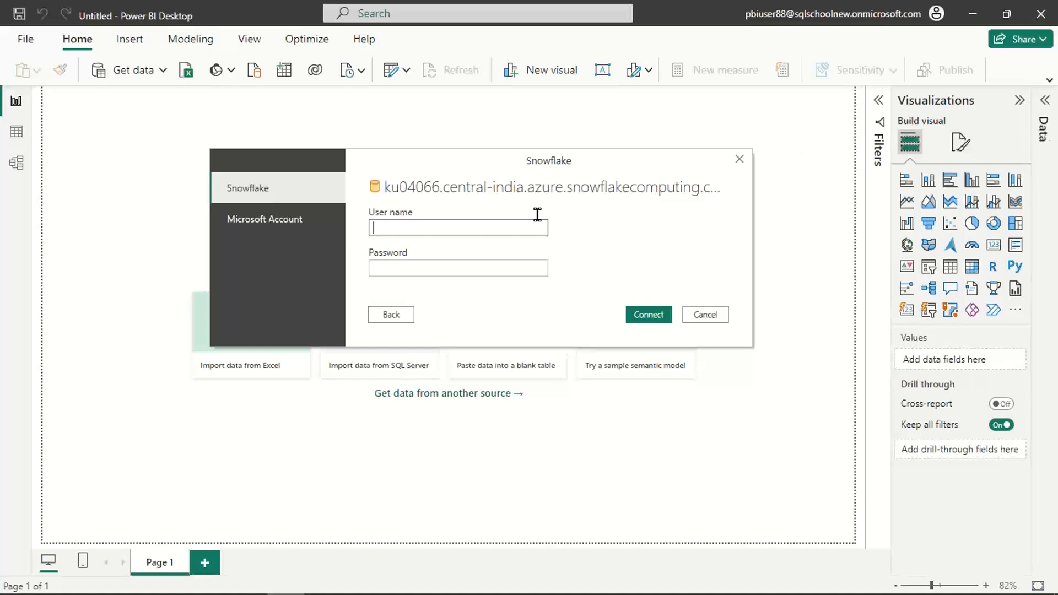
key(alt+Tab)
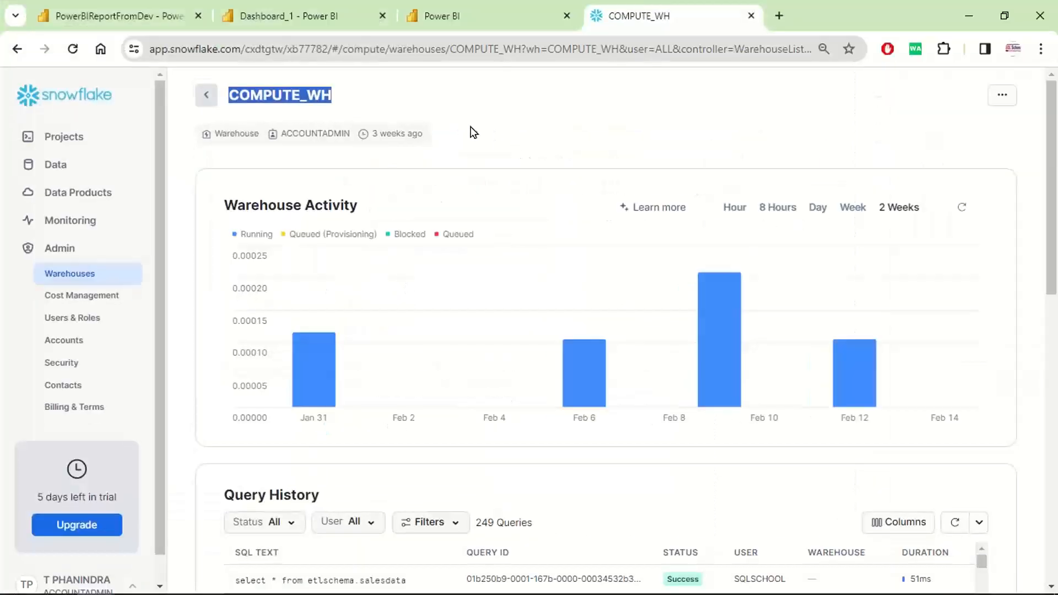
click(65, 324)
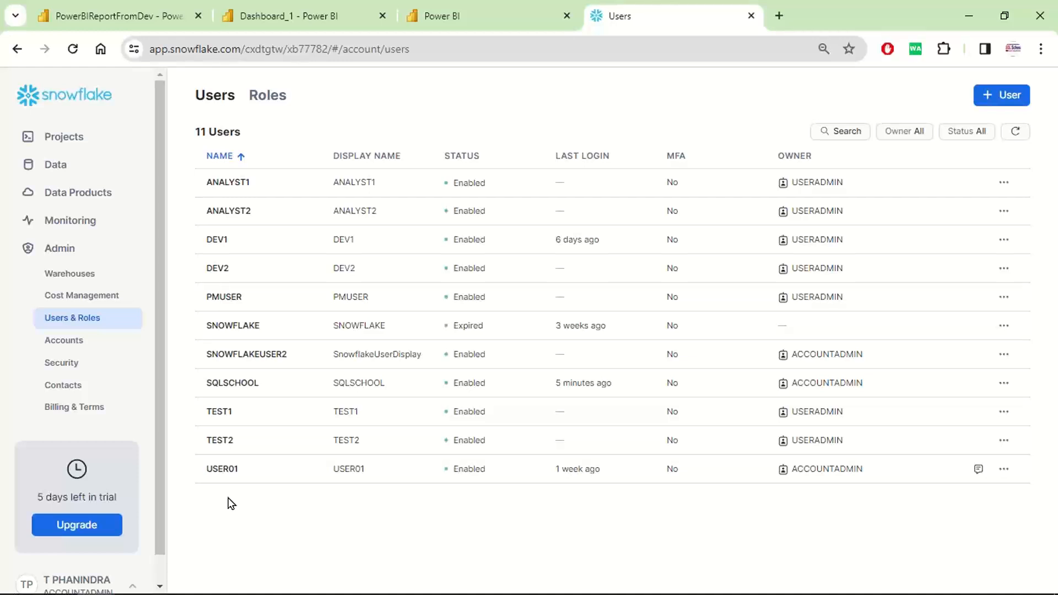
click(237, 386)
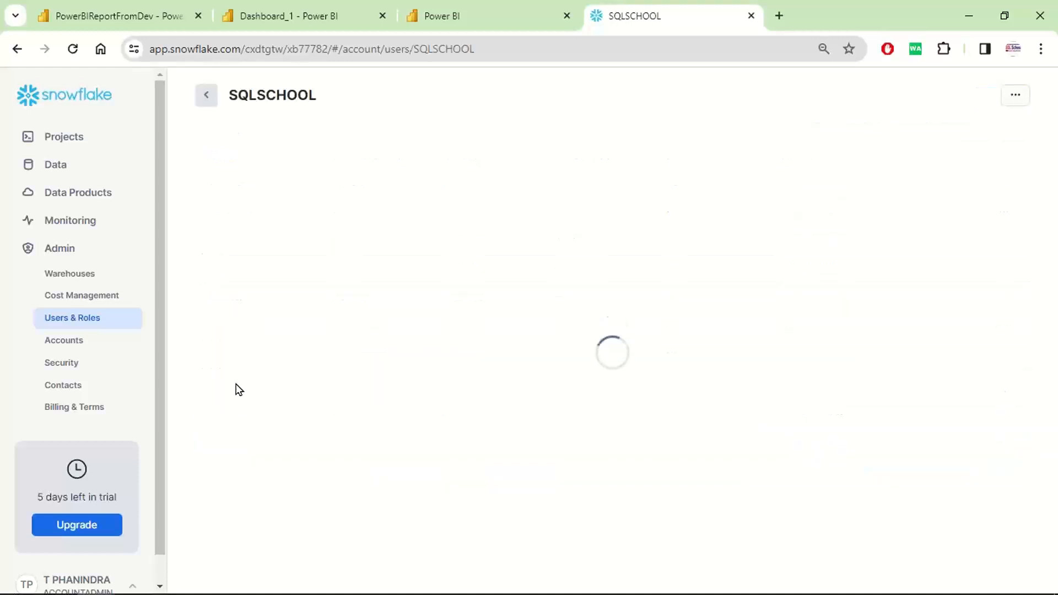
double_click(279, 94)
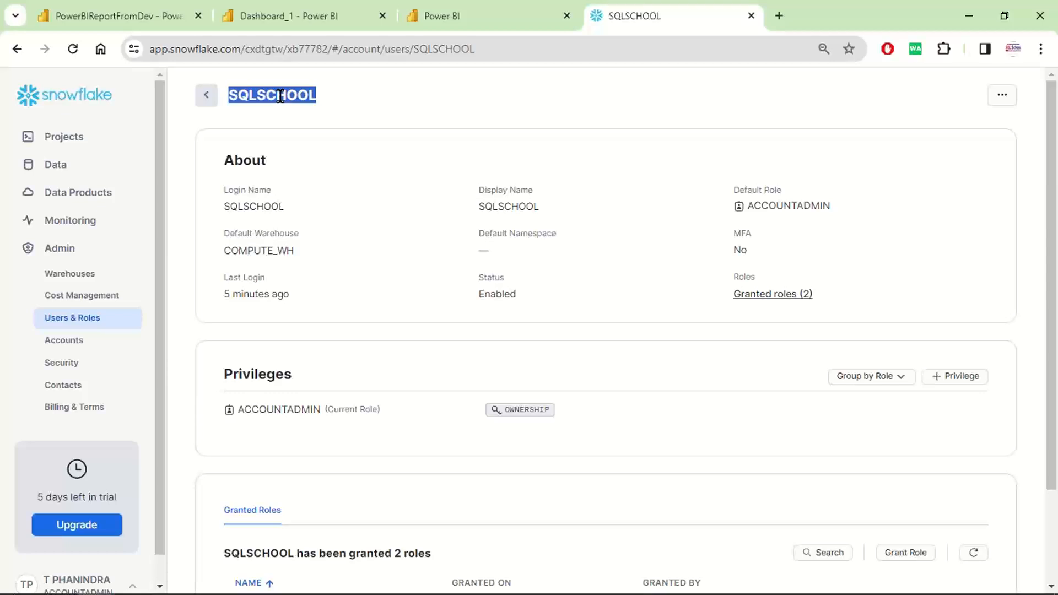
double_click(267, 95)
key(ctrl+c)
key(alt+Tab)
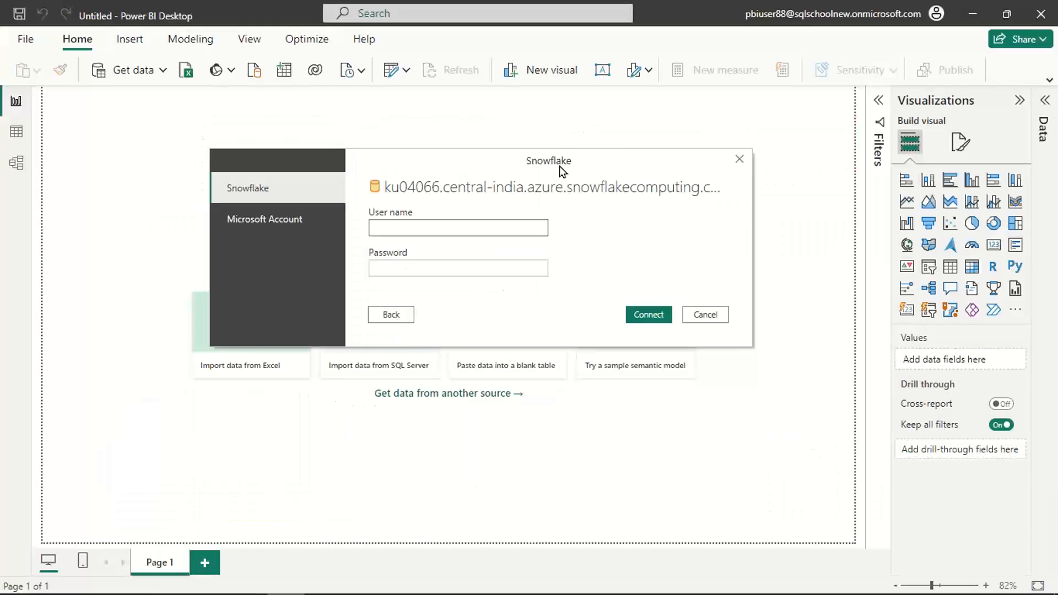
click(471, 220)
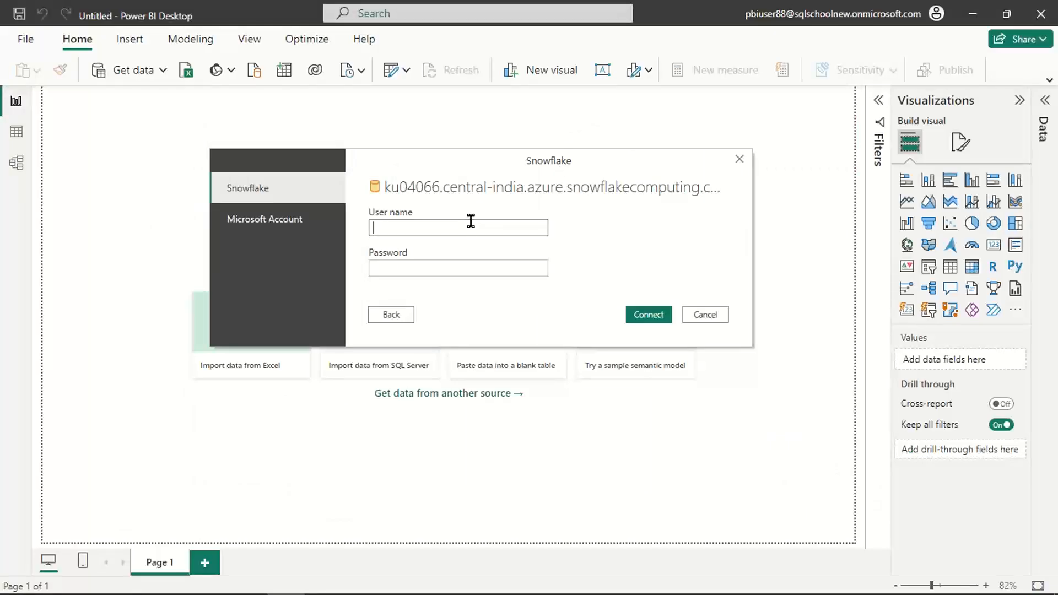
key(ctrl+v)
- Enter the Snowflake account password, capture a screenshot of the credentials dialog, and connect
click(425, 272)
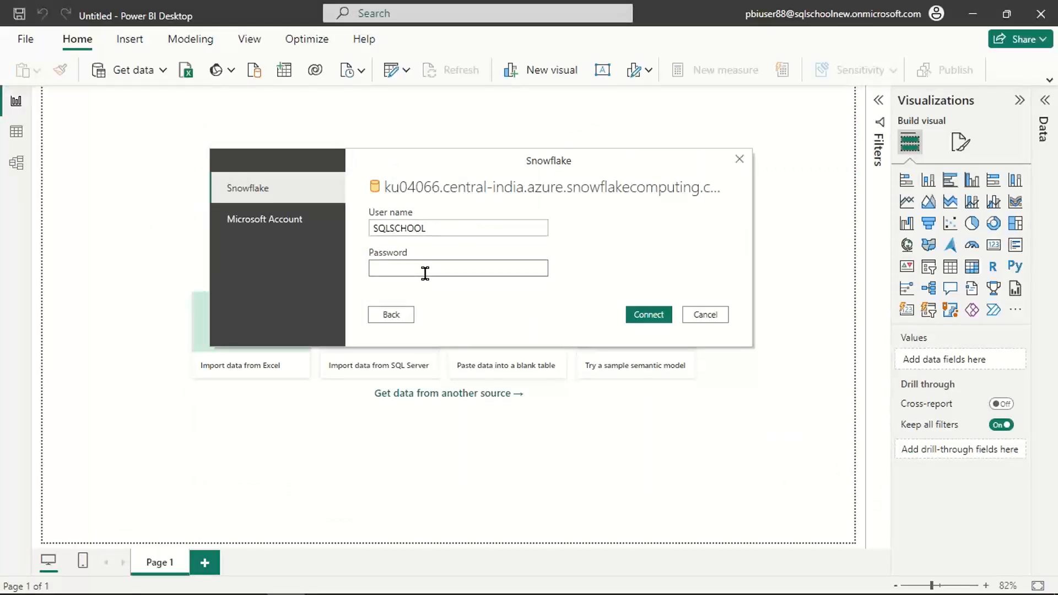
text(**********)
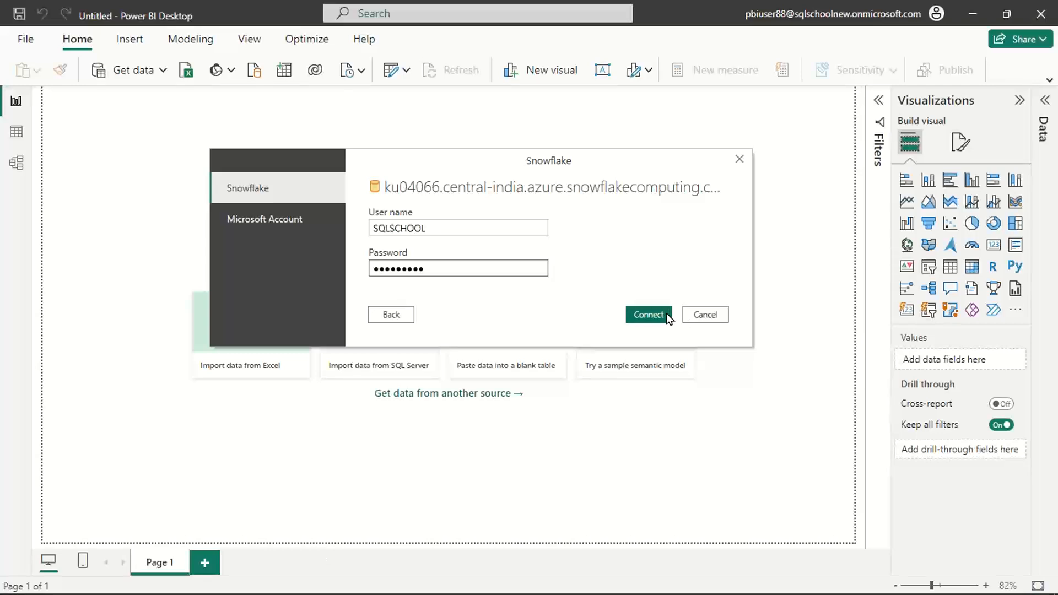
key(Print)
drag(267, 116, 784, 398)
click(654, 314)
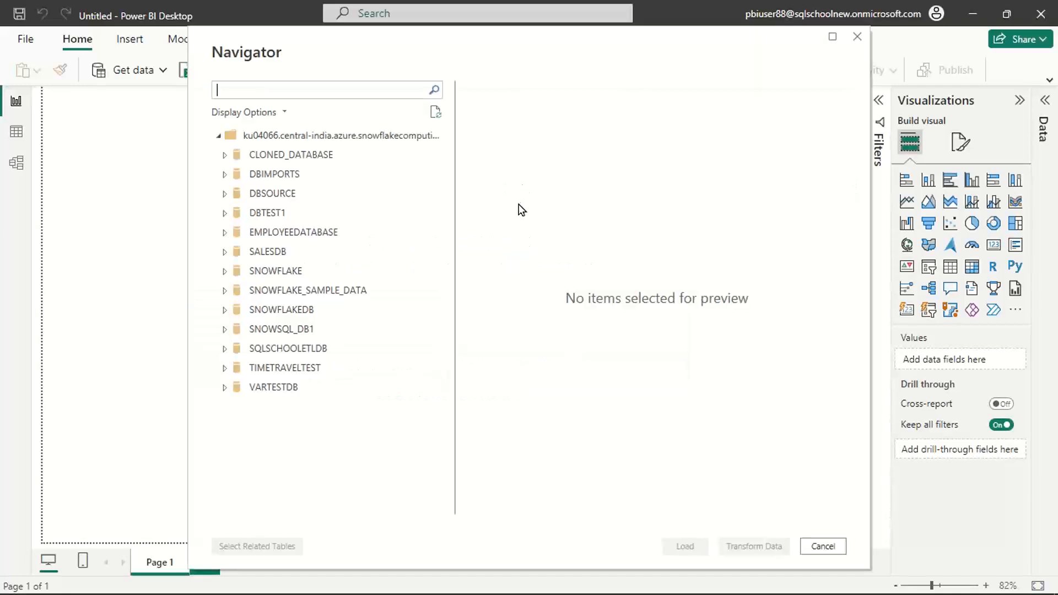
- Expand the SNOWFLAKE database in the Navigator, look into its DATA_SHARING_USAGE schema, and expand its ACCOUNT_USAGE schema
drag(555, 56, 477, 57)
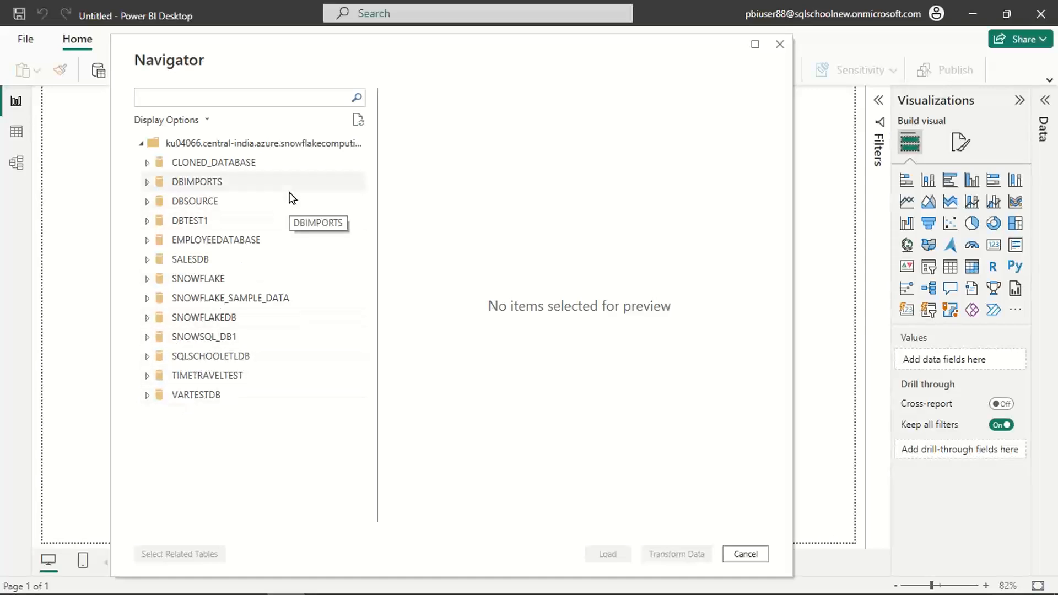
click(147, 280)
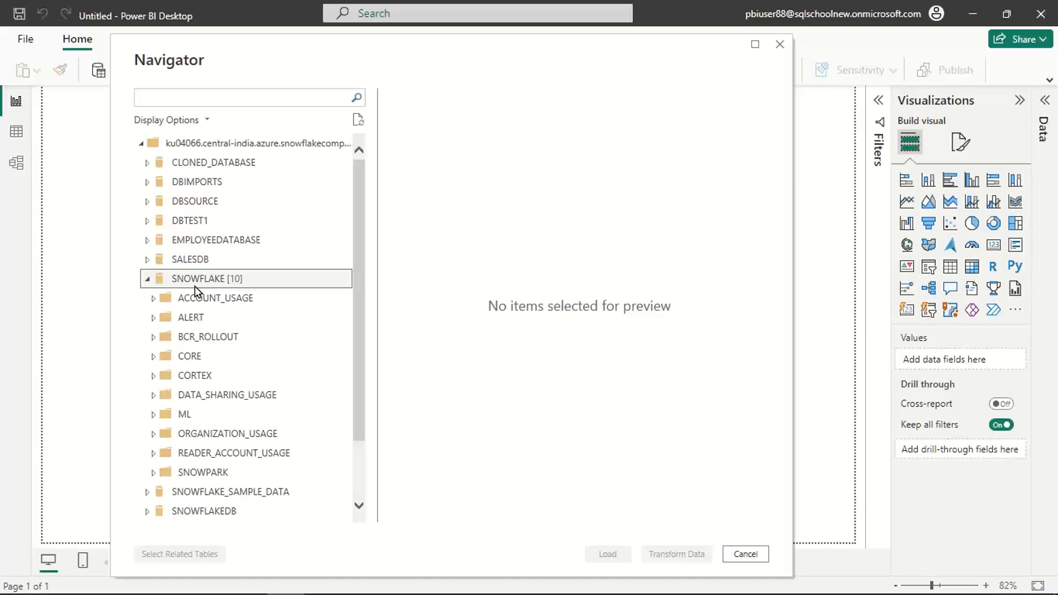
click(152, 395)
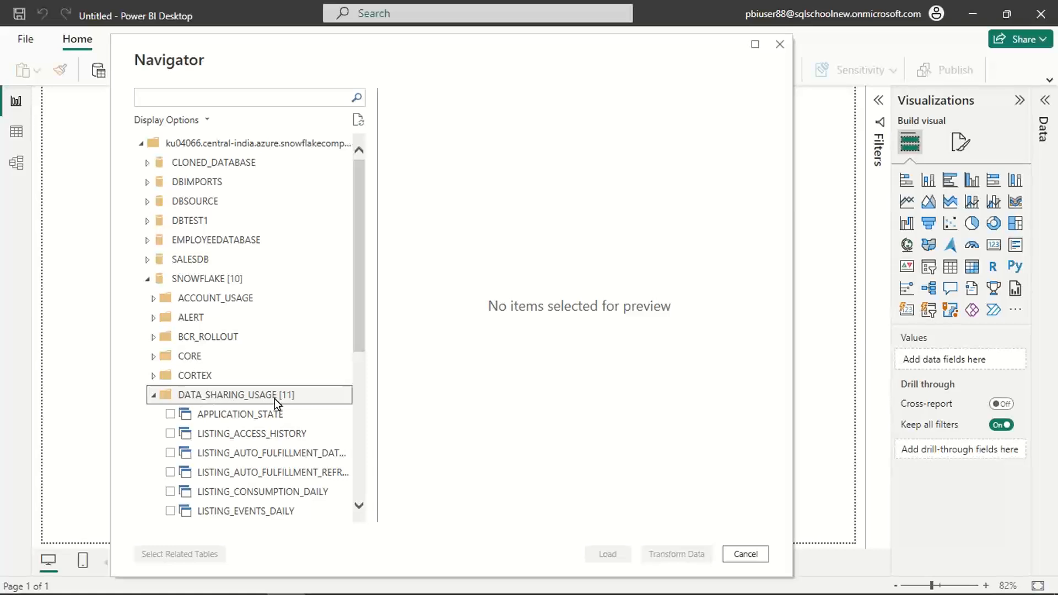
click(153, 396)
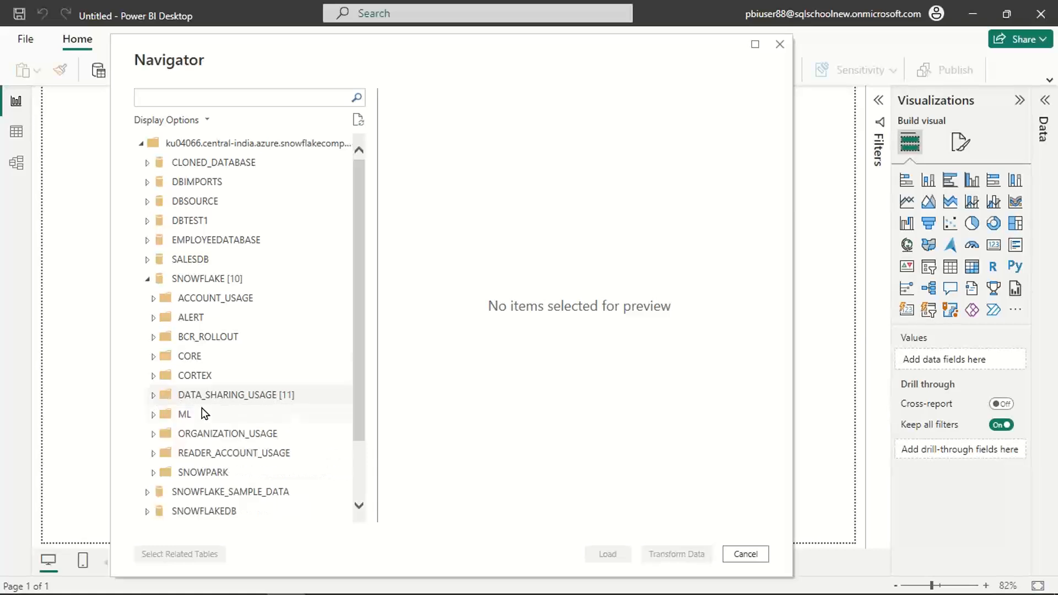
drag(356, 379, 358, 397)
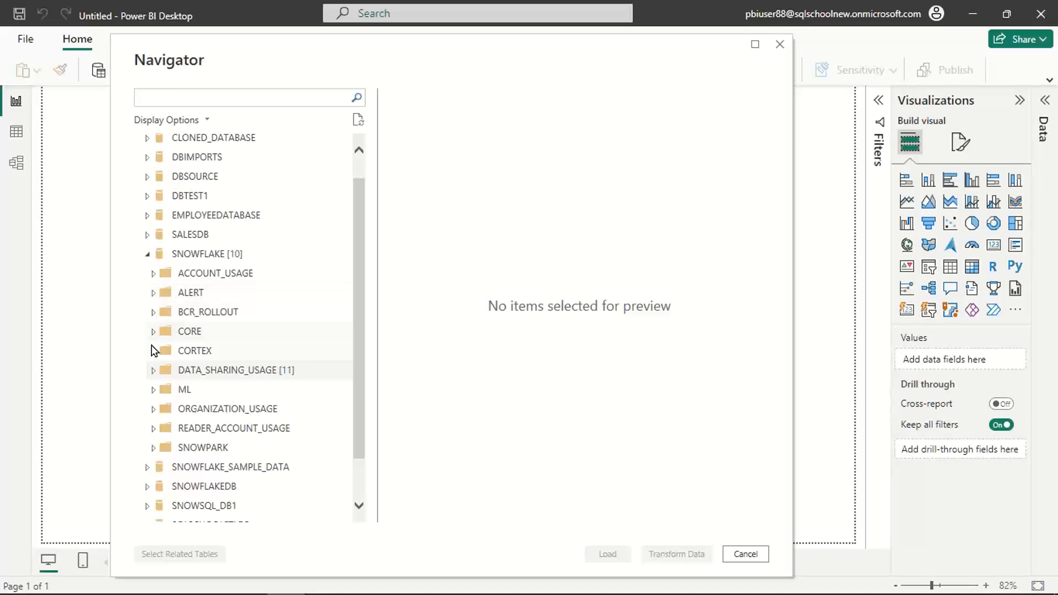
click(153, 274)
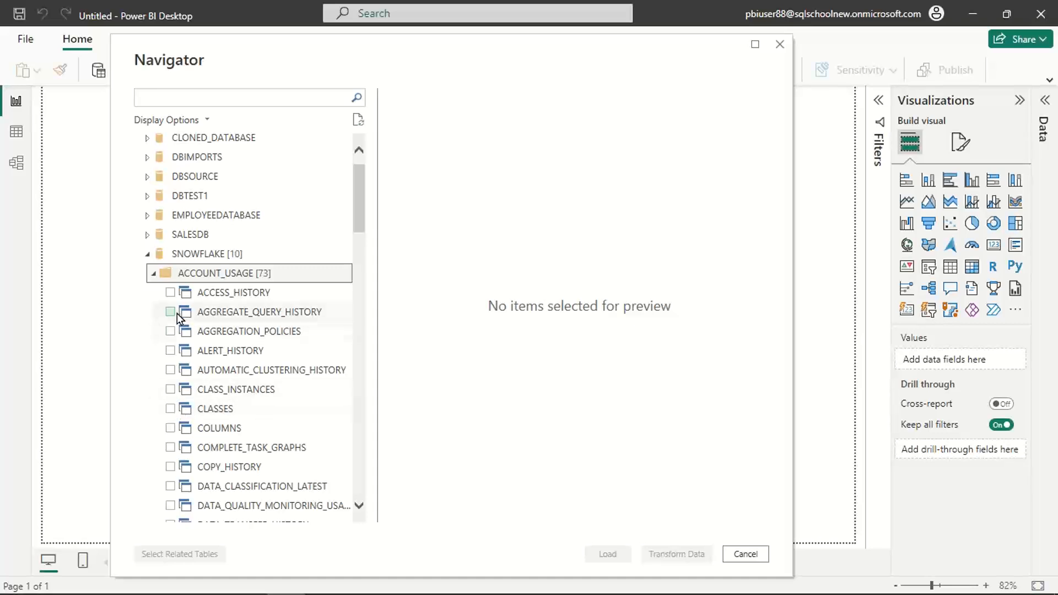
- Preview the ACCESS_HISTORY, CLASSES and COPY_HISTORY tables one after another, deselecting each after viewing its data
click(171, 293)
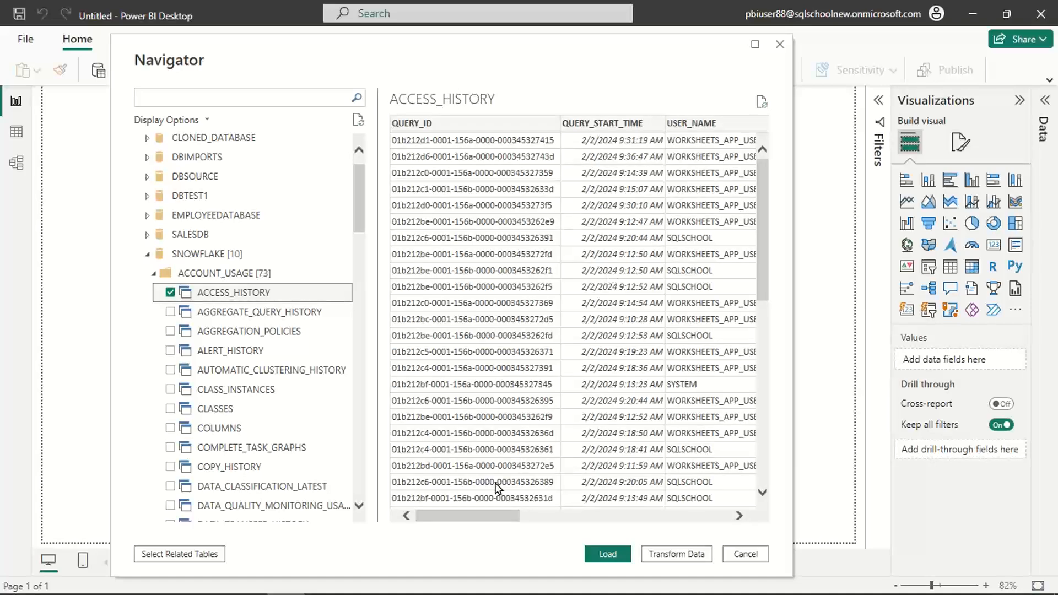
drag(482, 513, 544, 513)
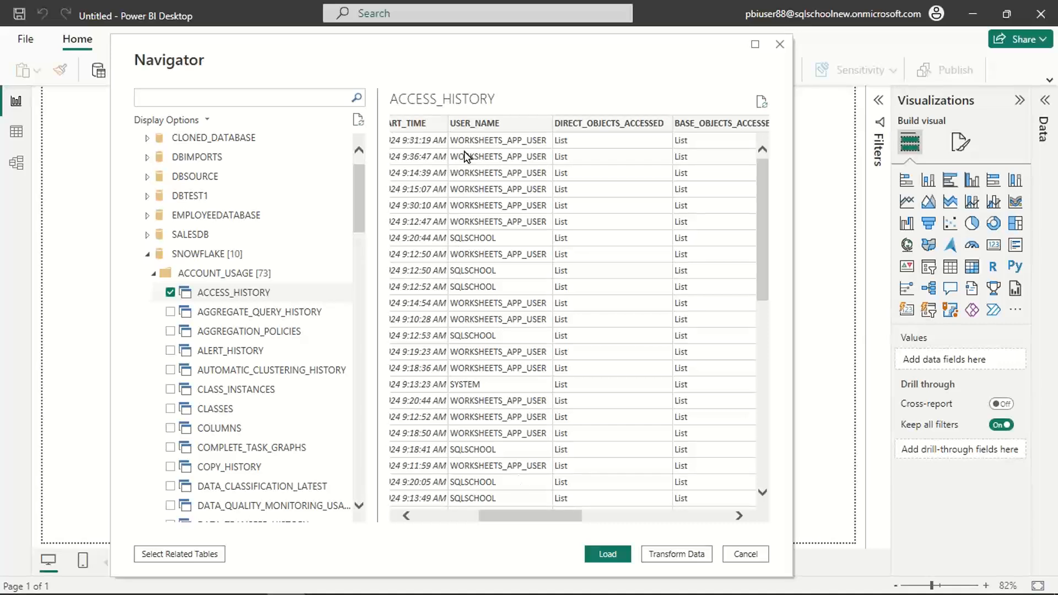
drag(529, 515, 456, 474)
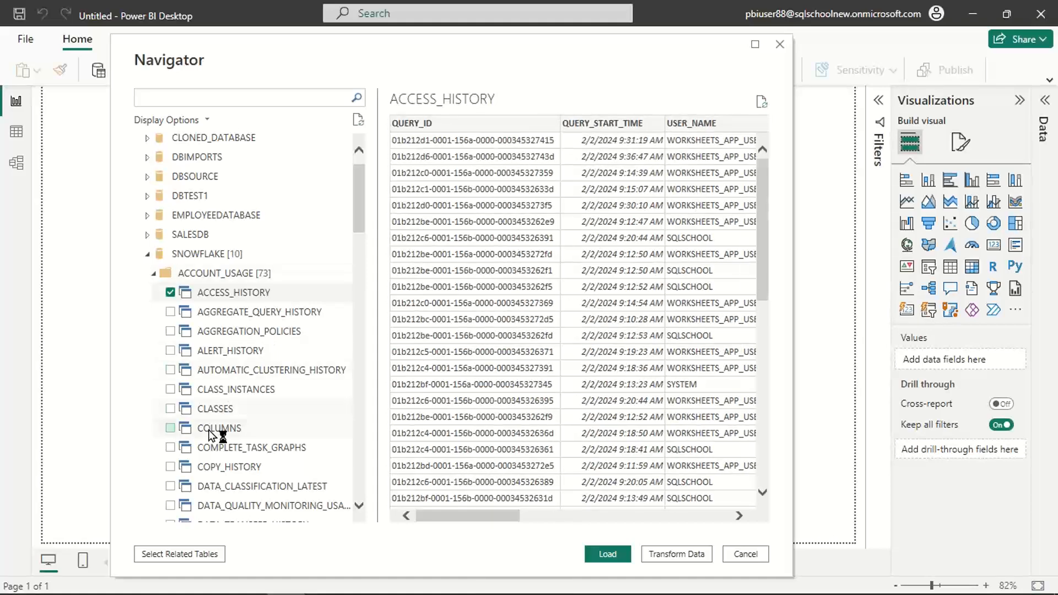
click(170, 293)
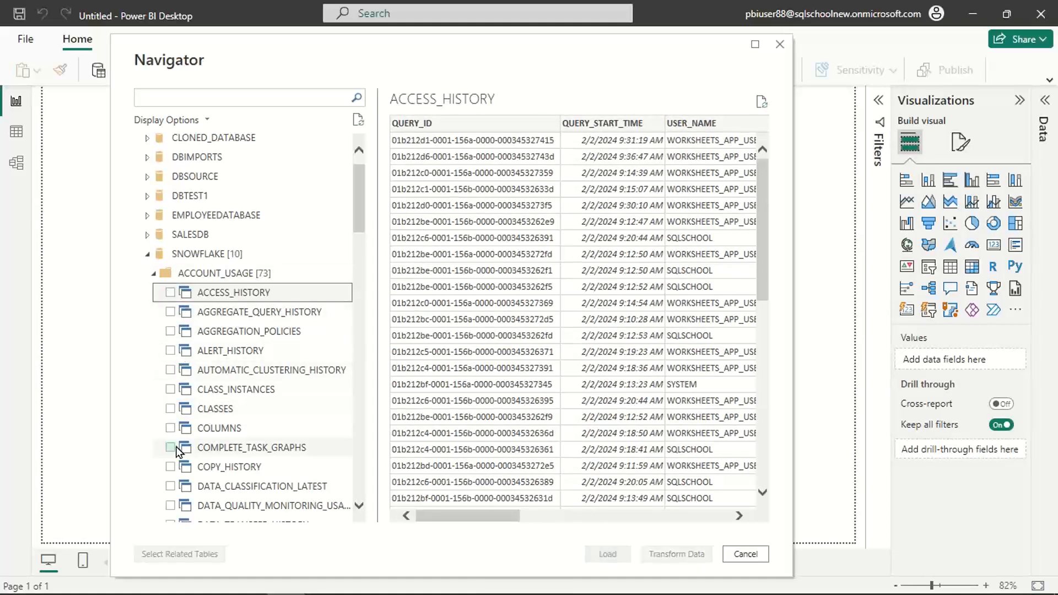
click(171, 409)
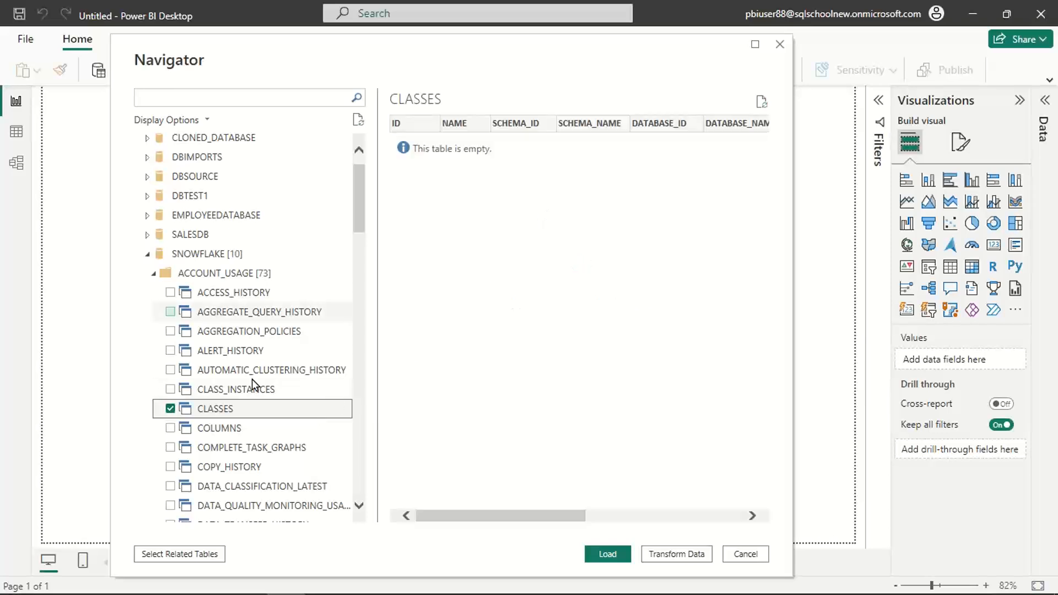
click(170, 409)
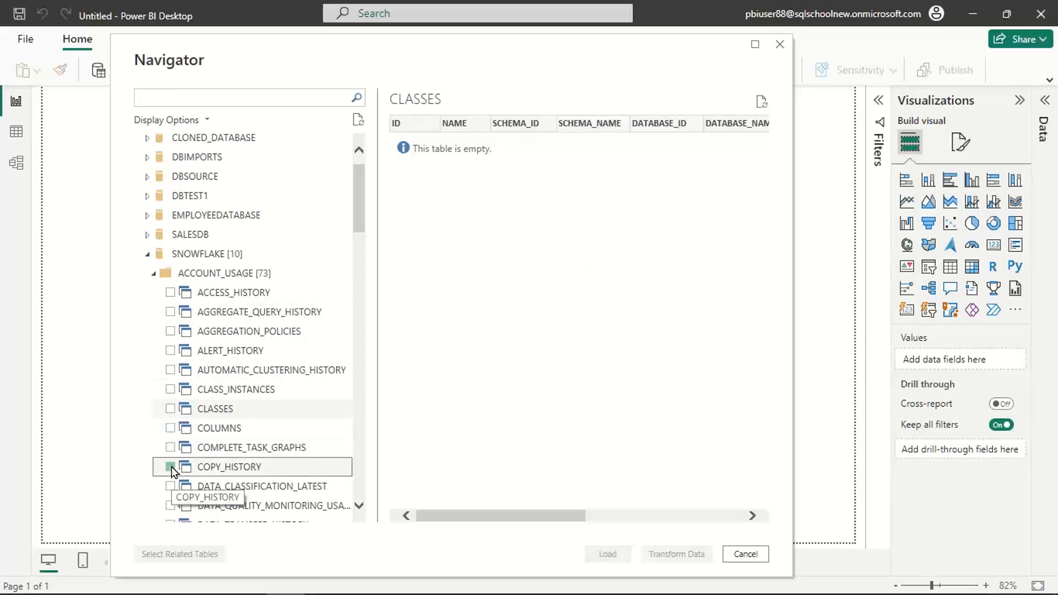
click(171, 467)
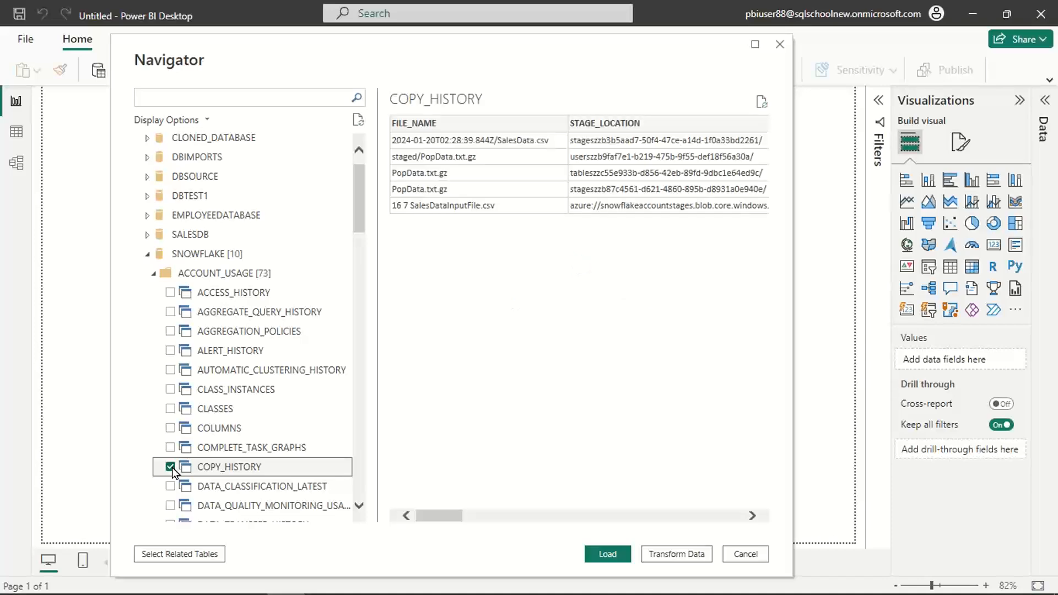
click(170, 467)
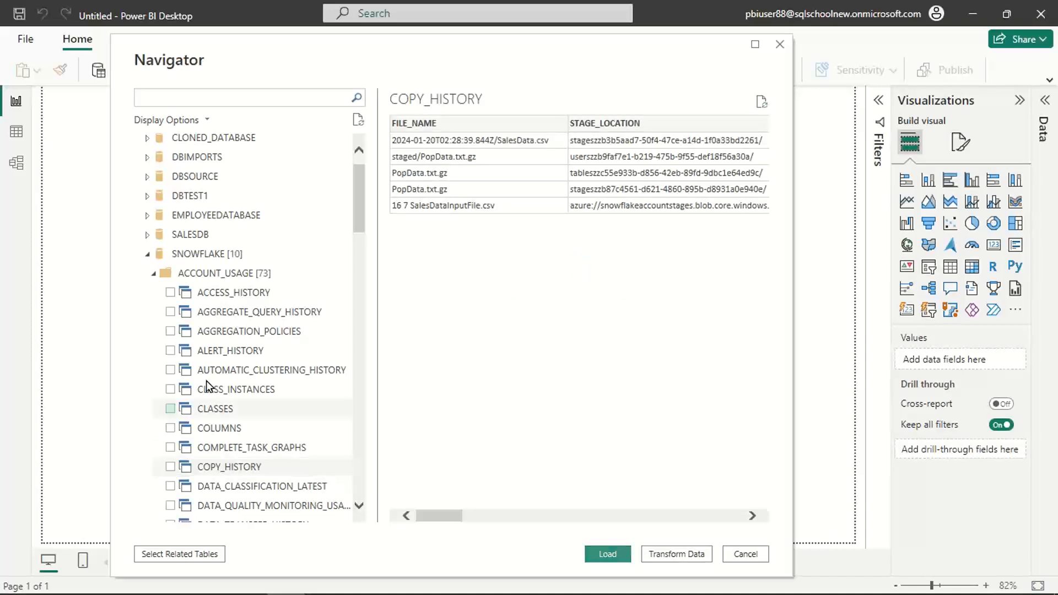
- Select the ACCESS_HISTORY table of ACCOUNT_USAGE, capture a screenshot of the Navigator, and load the table
click(170, 293)
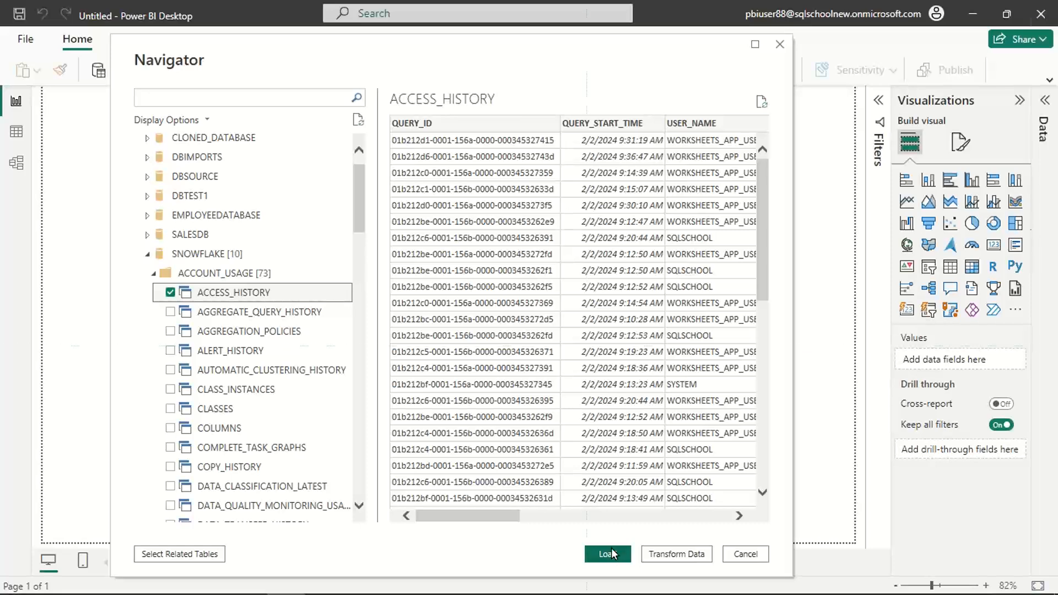
key(Print)
drag(136, 1, 879, 591)
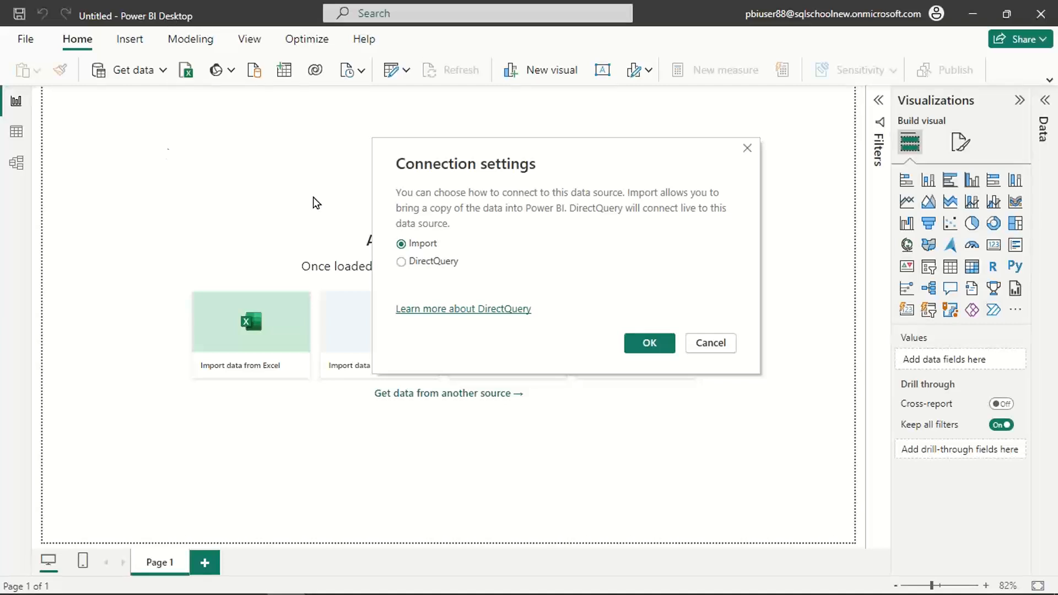
- Compare the Import and DirectQuery connection modes, choose DirectQuery, and confirm the connection settings
click(418, 264)
click(418, 246)
click(431, 247)
click(432, 262)
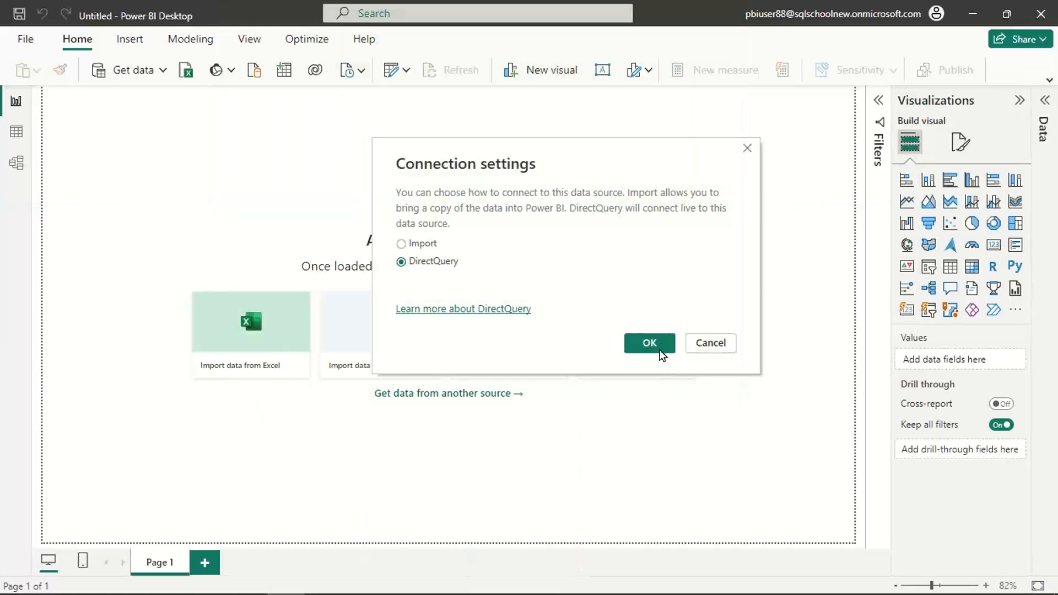
click(657, 345)
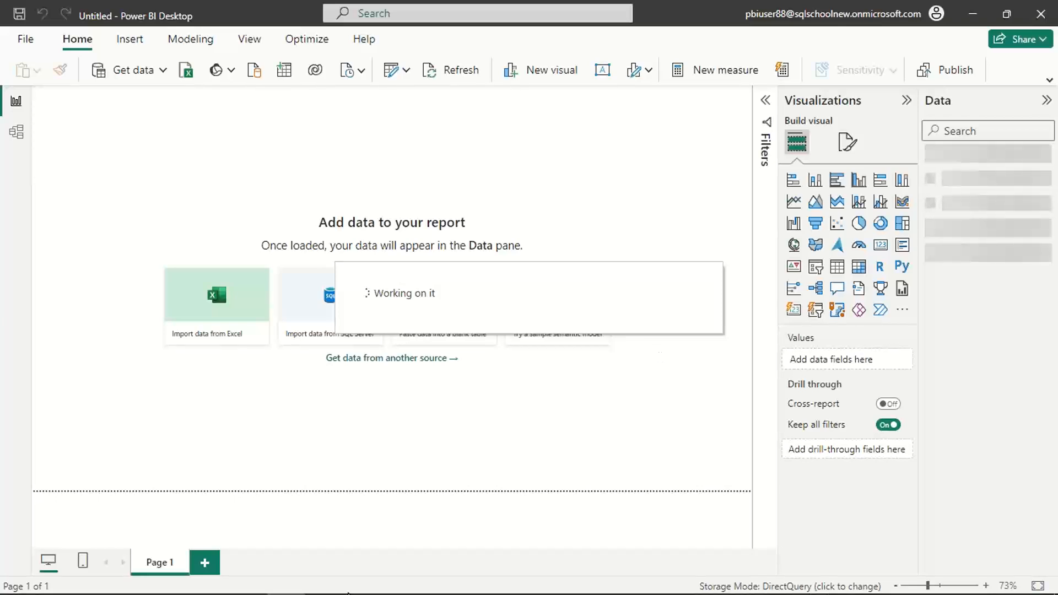
- Switch to Snowflake in Chrome, open the worksheet 2024-02-13 9:22am, and highlight the etlschema.salesdata table definition at its start
mouse_move(95, 578)
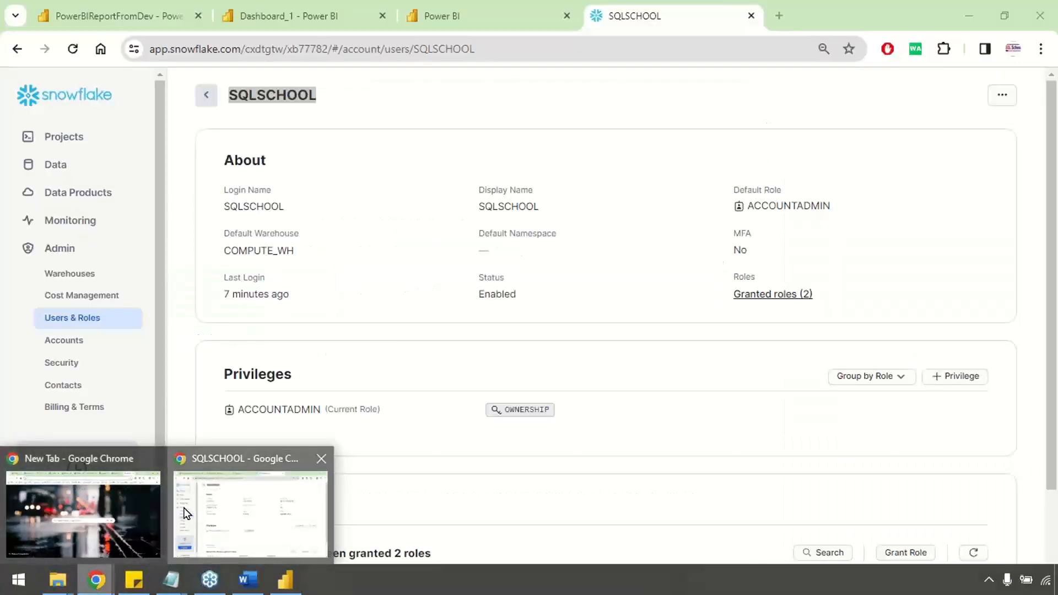
click(184, 512)
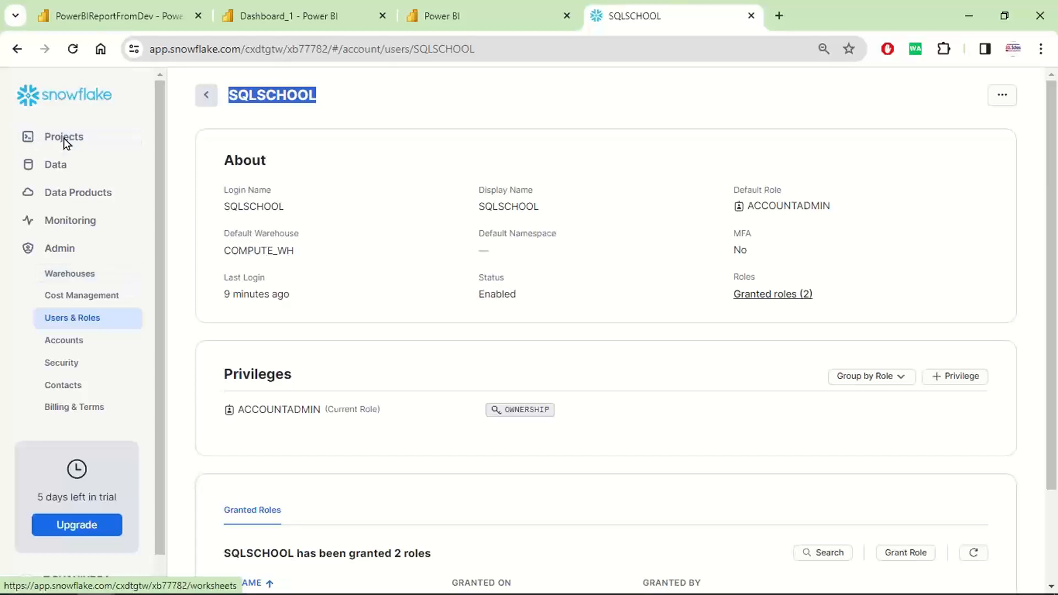
click(996, 98)
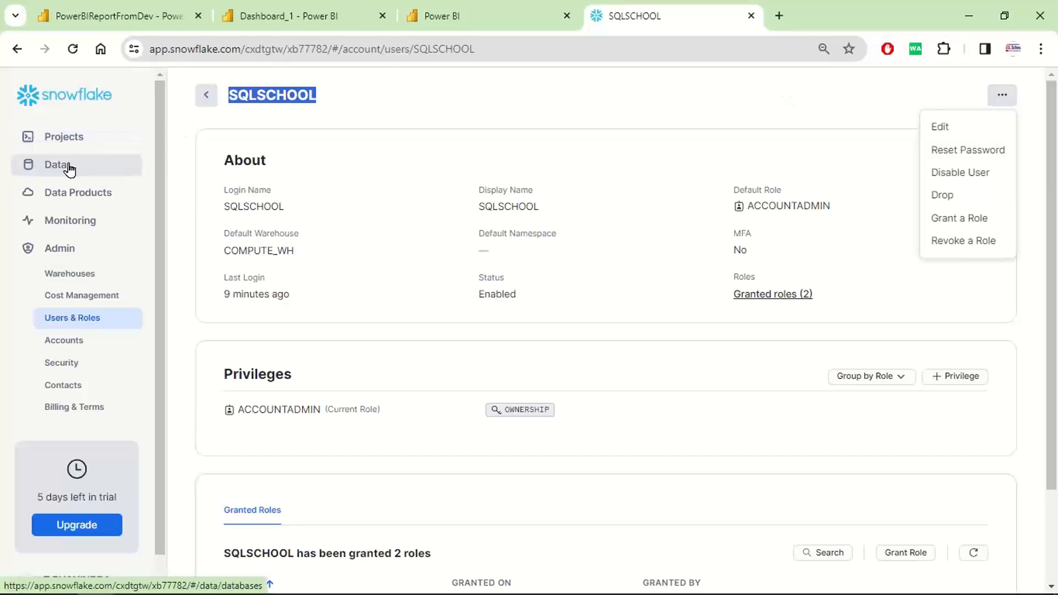
click(66, 100)
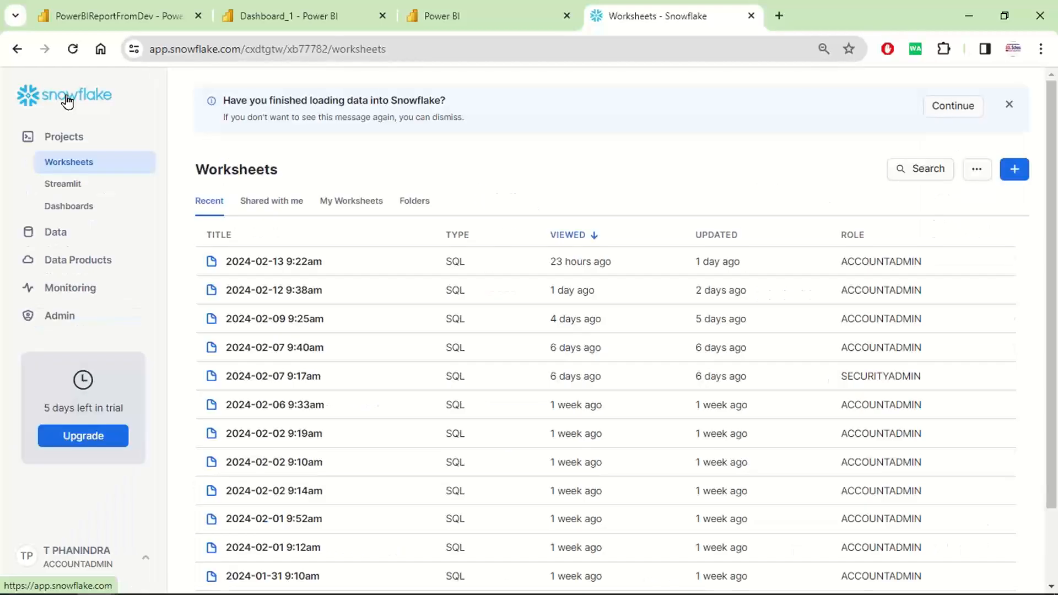
click(282, 269)
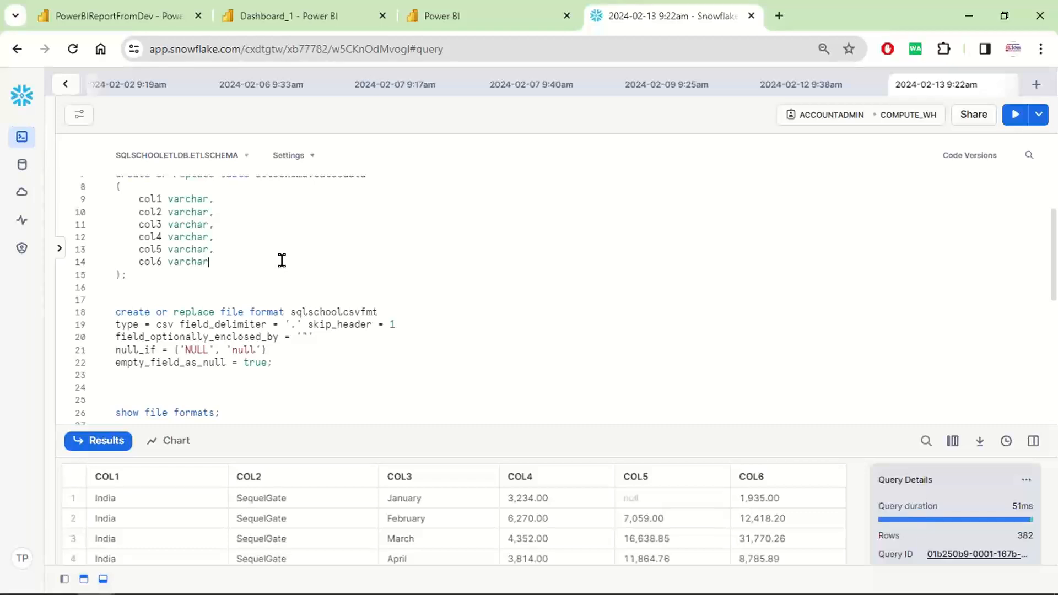
key(ctrl+Home)
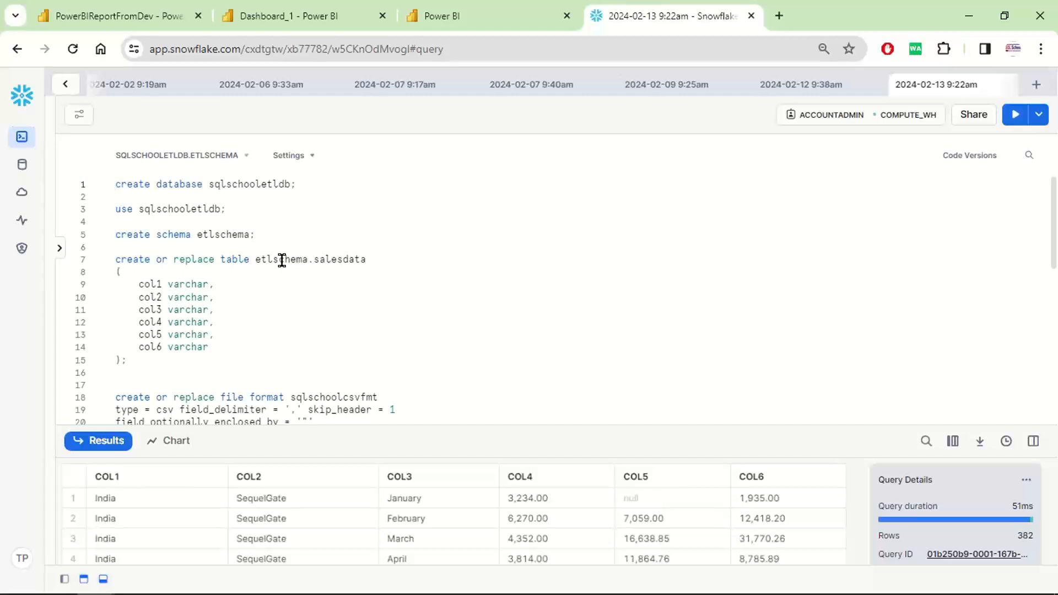
drag(254, 259, 346, 348)
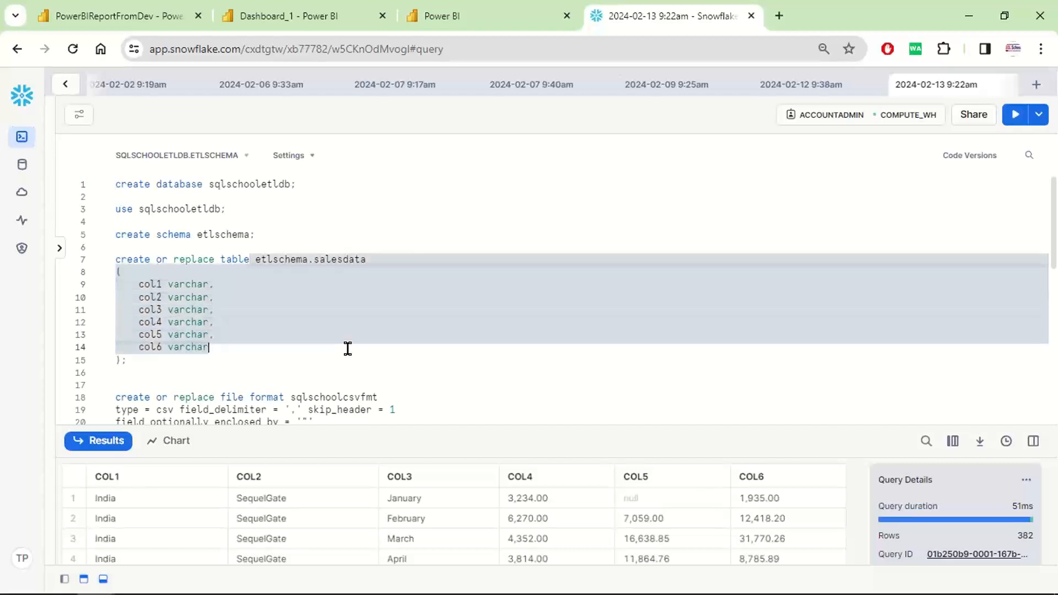
- Review the varchar column definitions col1 to col6 of the etlschema.salesdata table in the worksheet
click(248, 372)
double_click(149, 285)
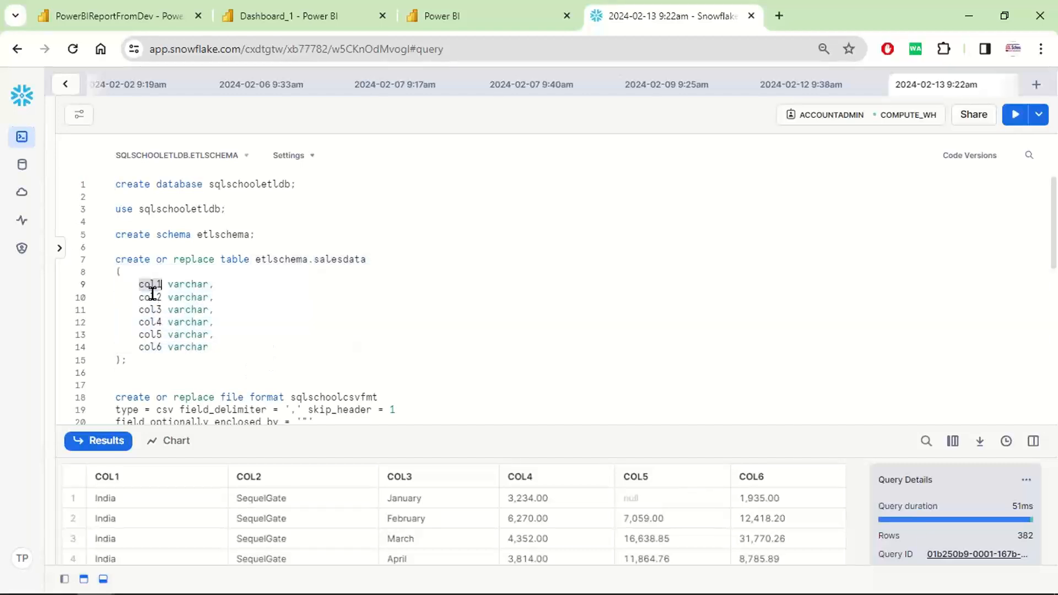
double_click(149, 297)
click(148, 336)
click(211, 367)
- Highlight the create stage statement for sqlschoolazstage, from its first line through the file_format line
scroll(211, 367, down, 4)
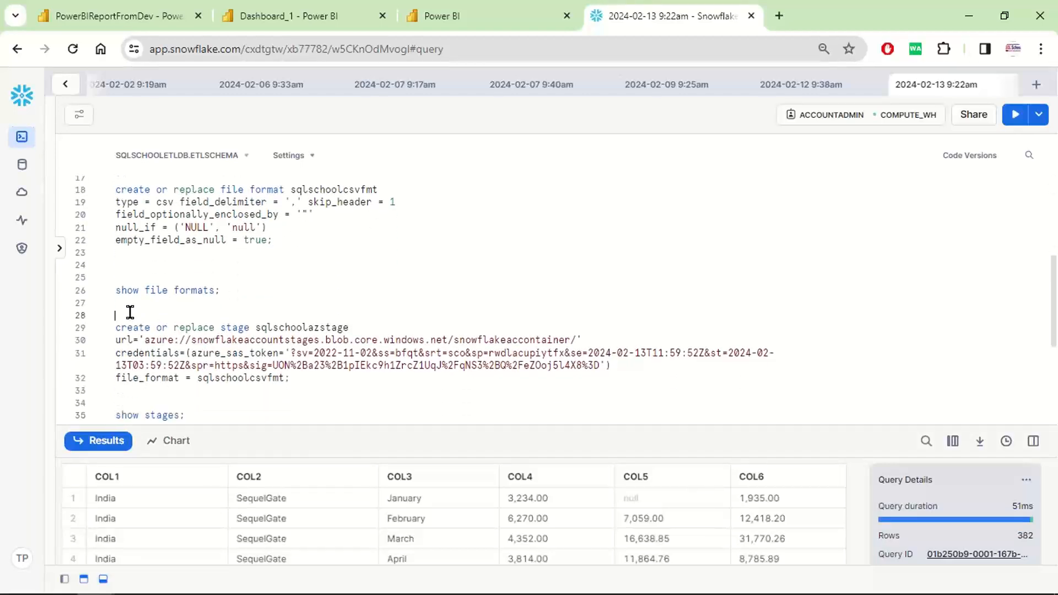
drag(130, 311, 306, 384)
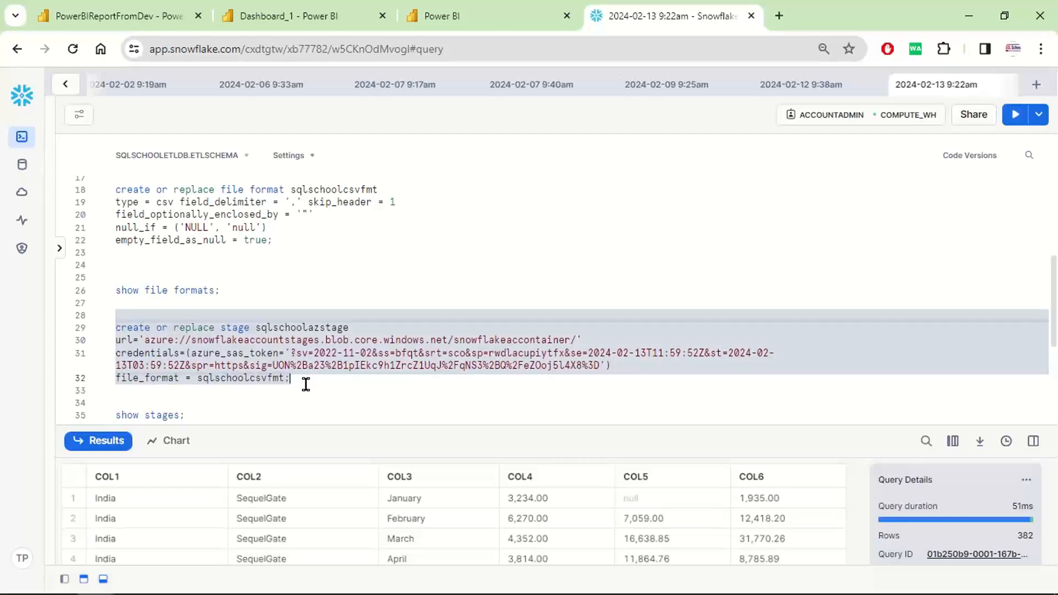
click(306, 384)
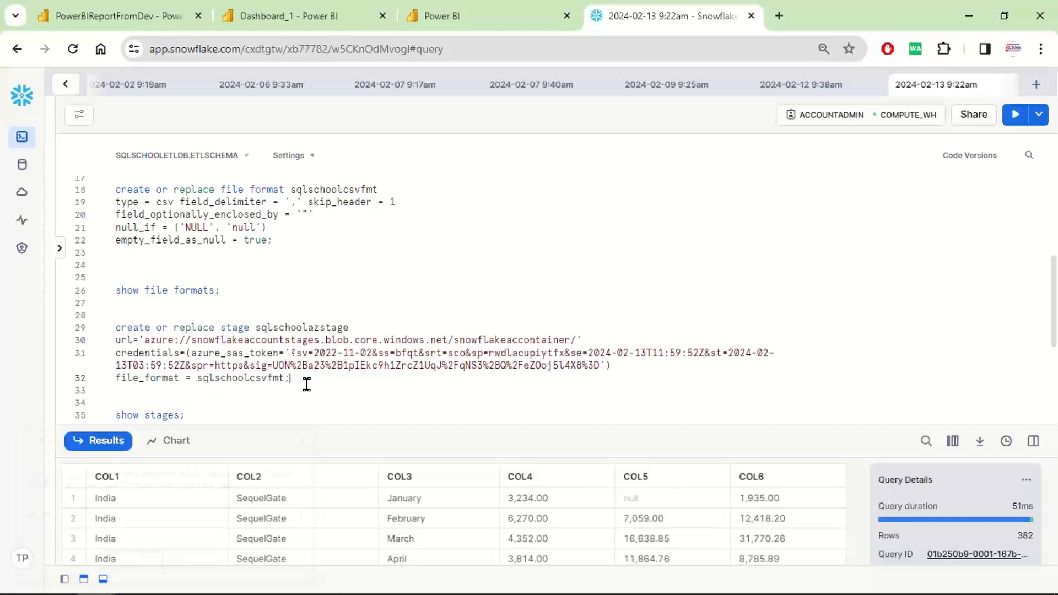
- Launch Excel and create a blank workbook
key(super+r)
text(excel)
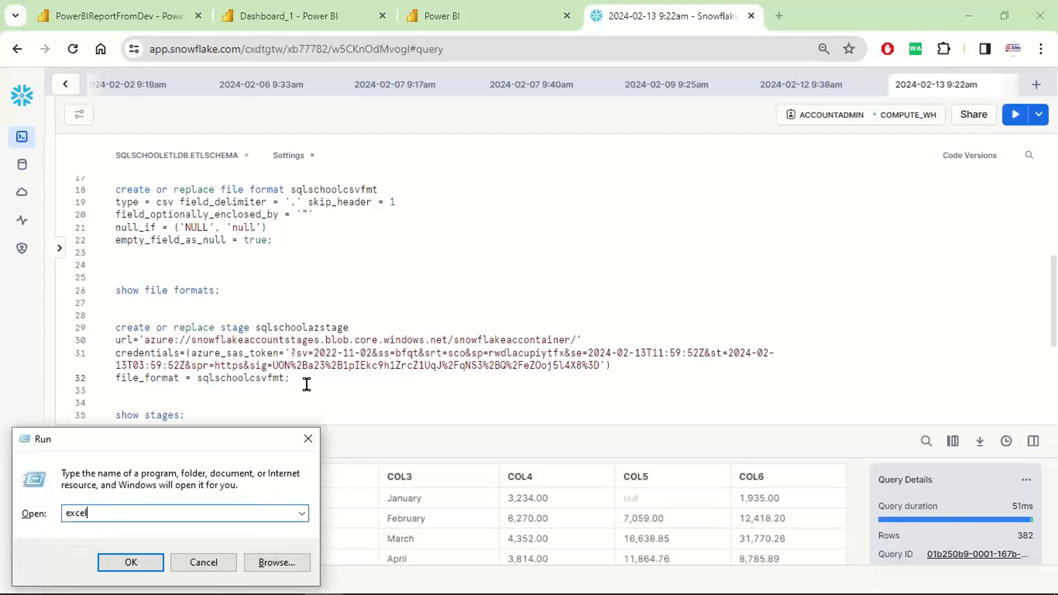
key(Return)
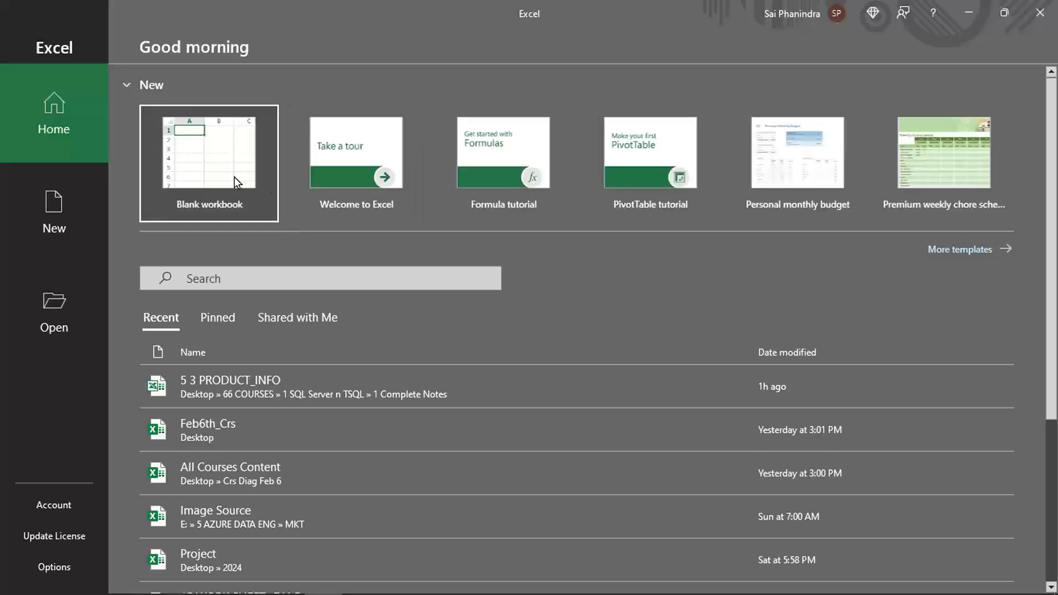
click(233, 177)
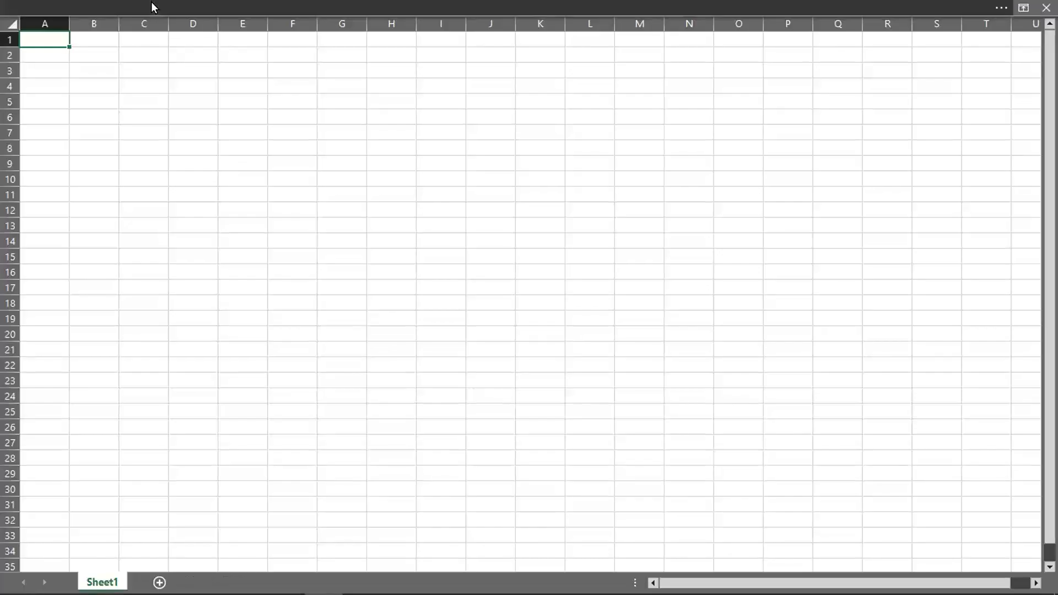
- Draw a rectangle over about B11 to F21 and fill it with the standard light blue colour
click(396, 41)
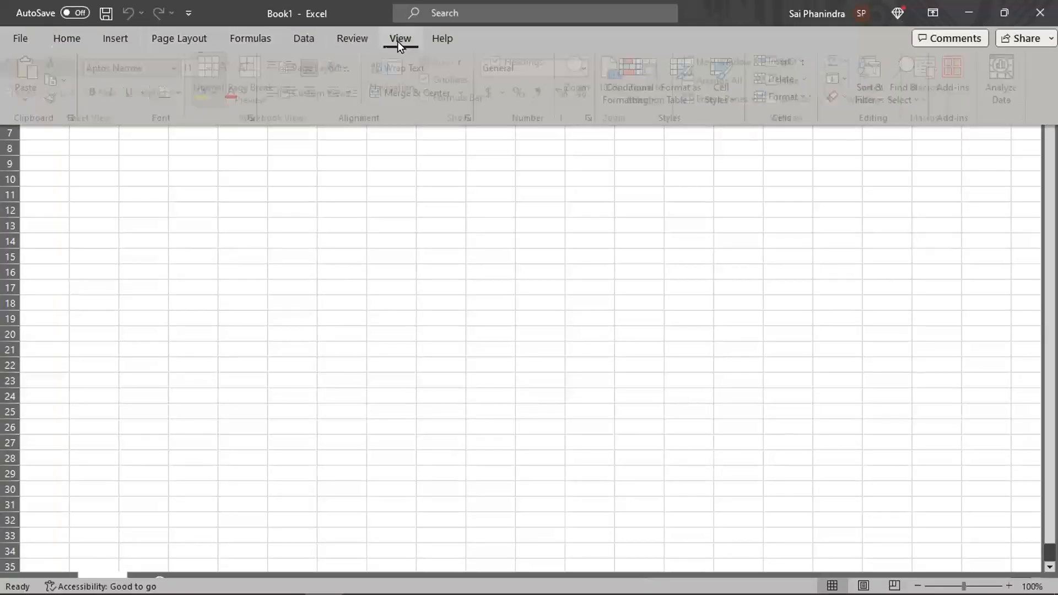
click(113, 39)
click(177, 98)
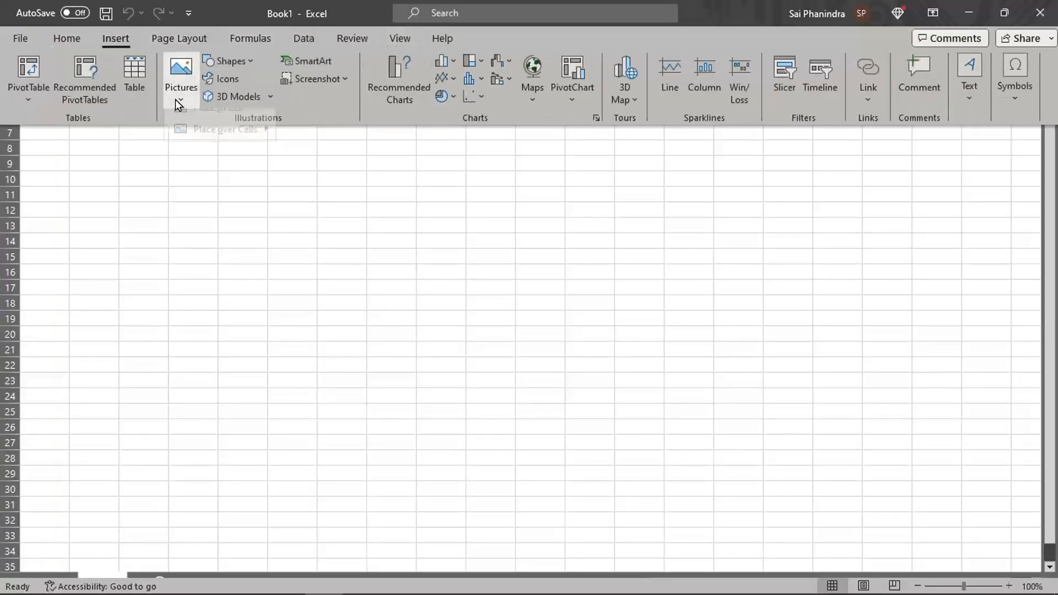
click(243, 63)
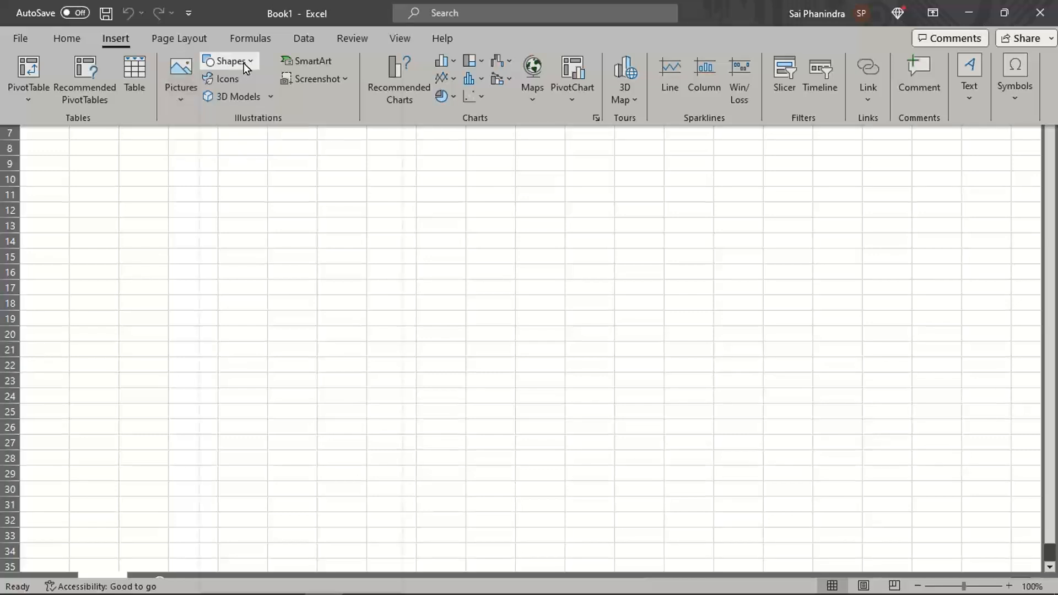
click(244, 67)
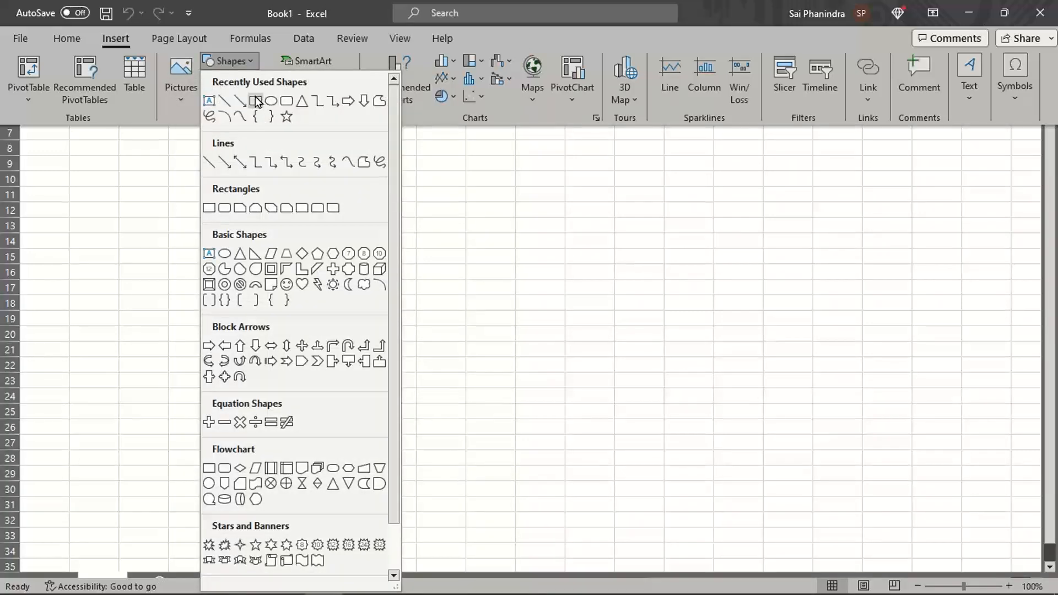
click(255, 101)
drag(72, 194, 277, 358)
right_click(226, 255)
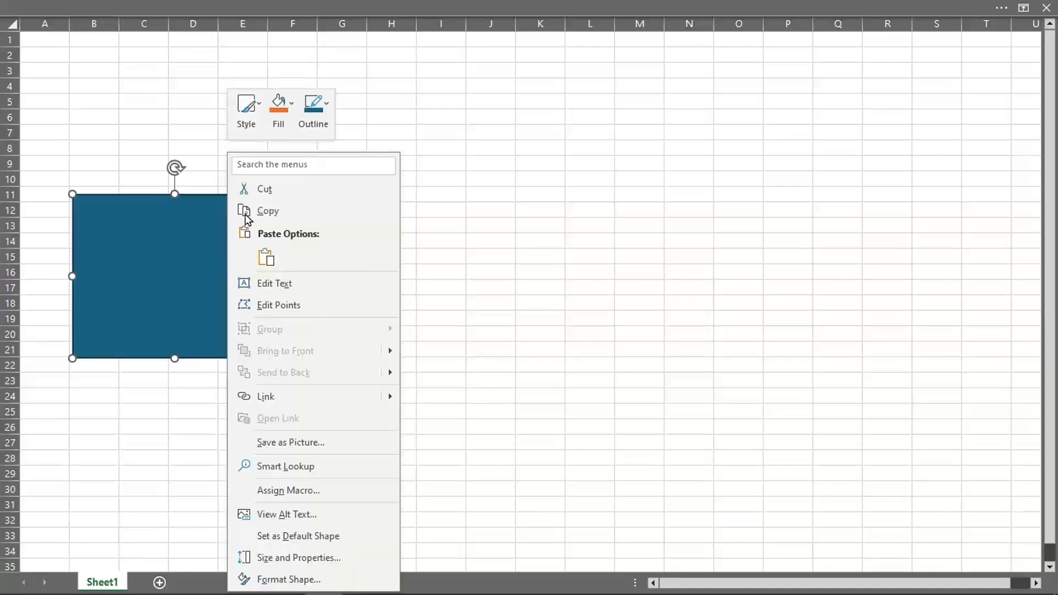
click(282, 122)
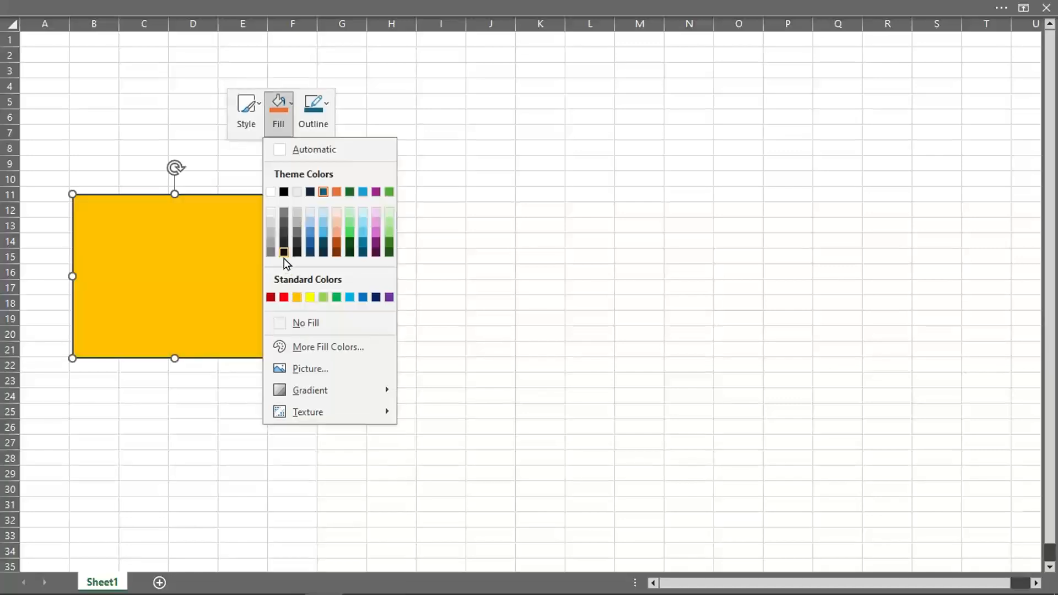
click(349, 297)
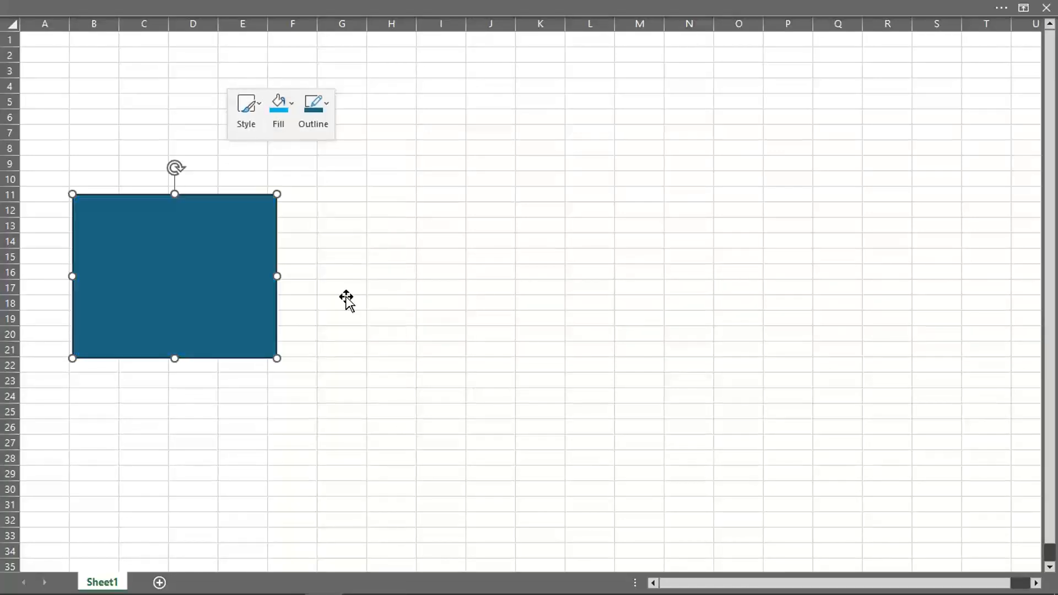
- Label the light blue rectangle "Azure Storage" and make the text bold
text(Azure Storage)
key(BackSpace)
text(ge)
click(441, 256)
click(210, 243)
key(ctrl+b)
- Centre the Azure Storage label horizontally and vertically in its rectangle and enlarge it to 24 pt
click(159, 2)
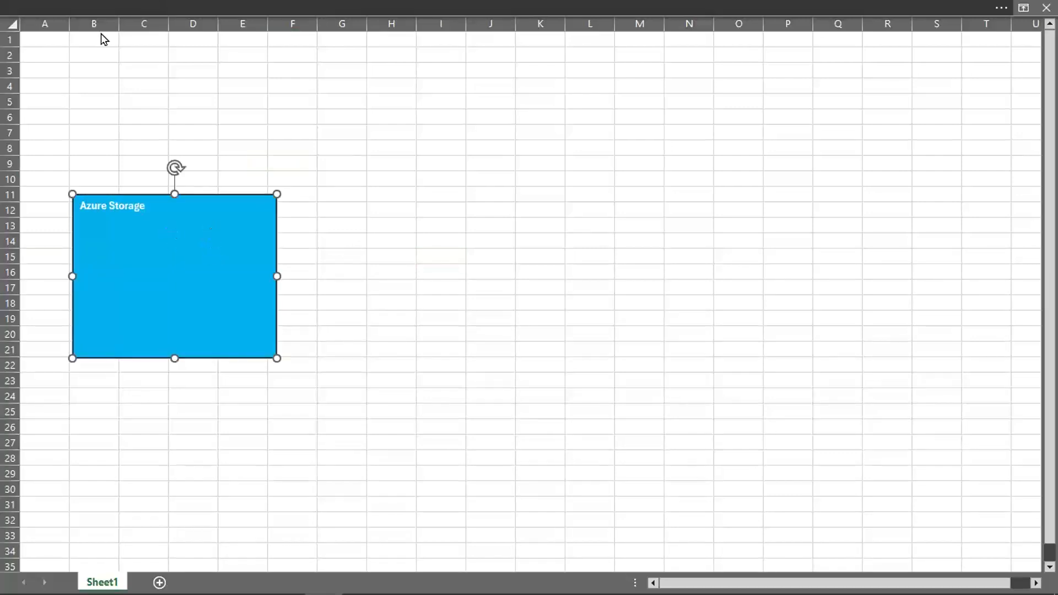
click(58, 38)
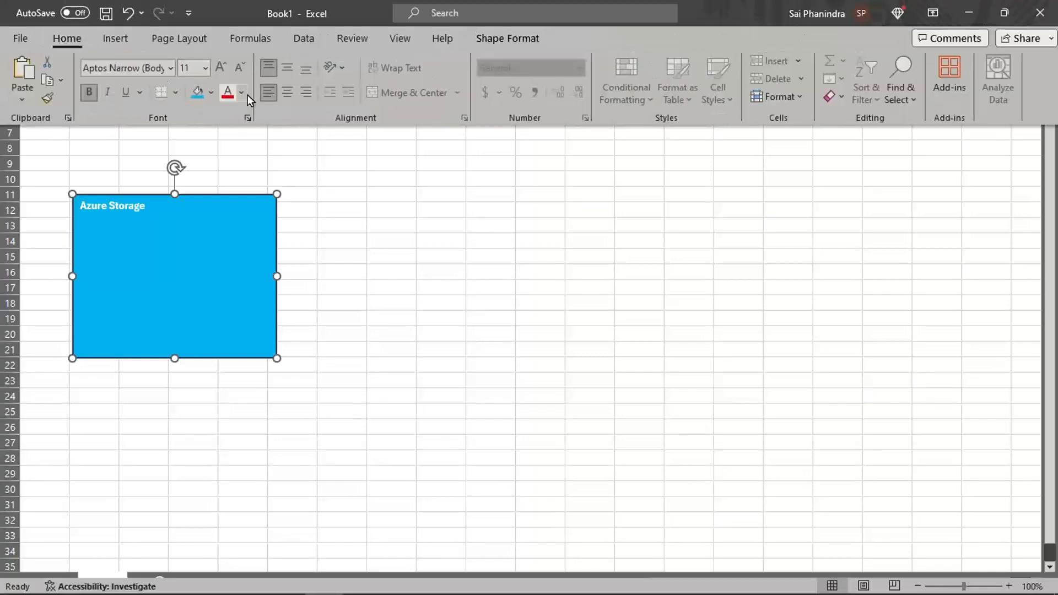
click(287, 94)
click(287, 67)
click(223, 68)
click(223, 68)
click(223, 68)
click(223, 69)
click(223, 69)
click(223, 68)
click(223, 68)
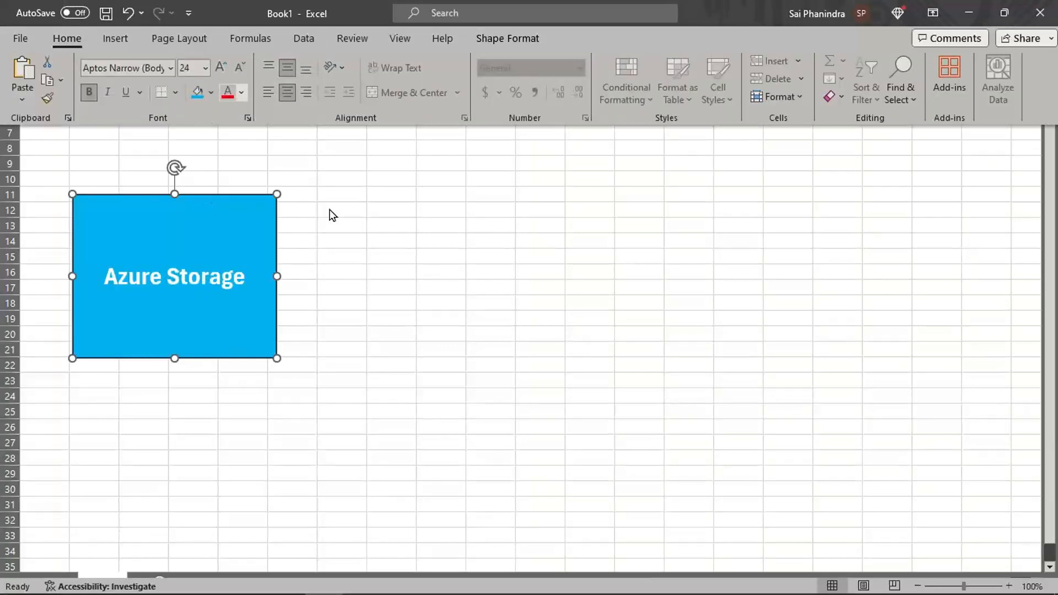
- Draw a right block arrow beside the Azure Storage rectangle, spanning about F15 to H18
click(364, 260)
click(88, 12)
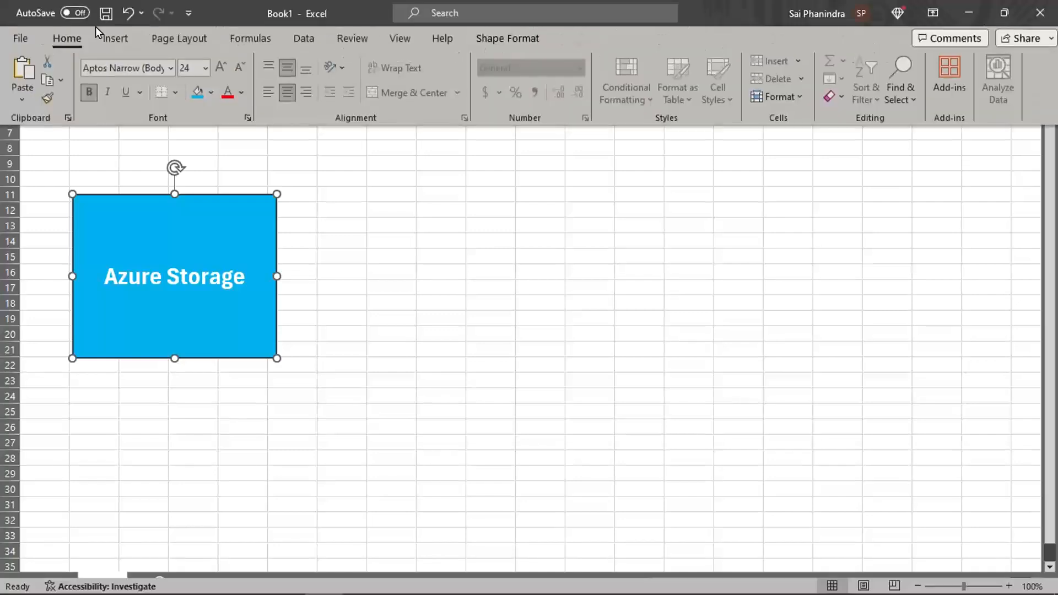
click(885, 136)
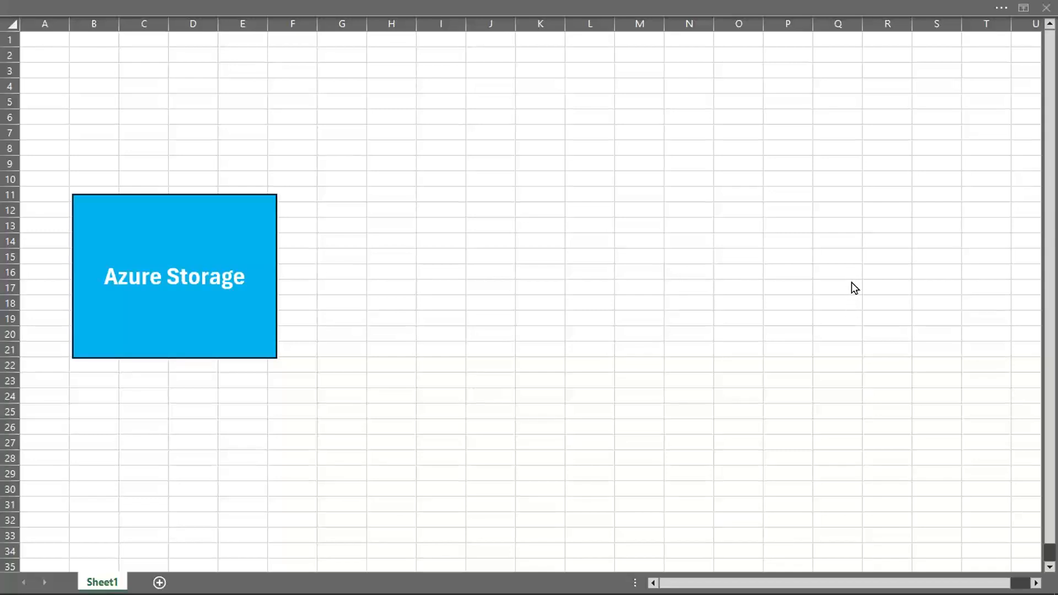
click(104, 2)
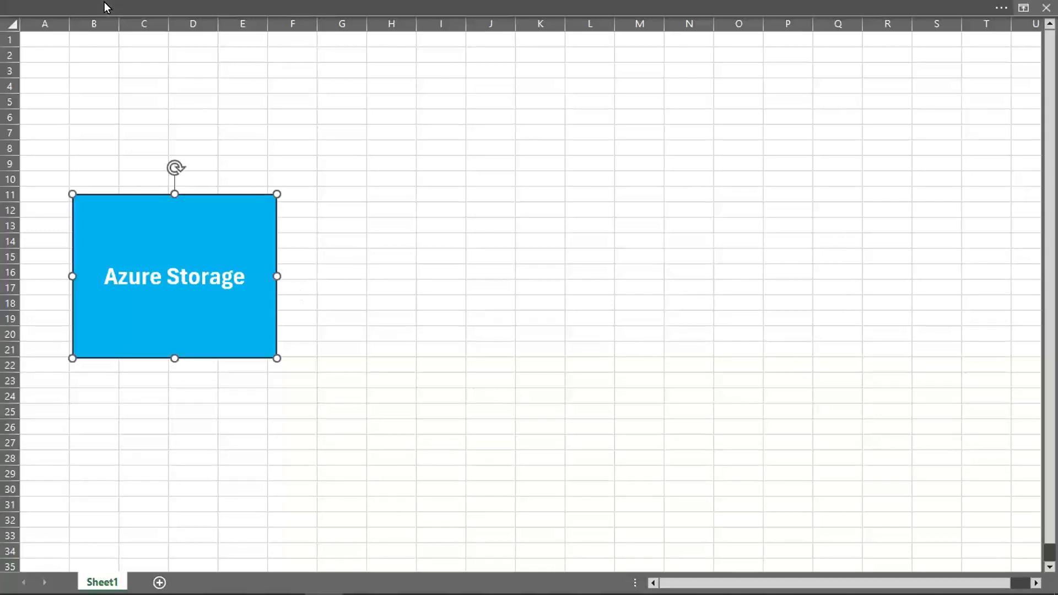
click(100, 1)
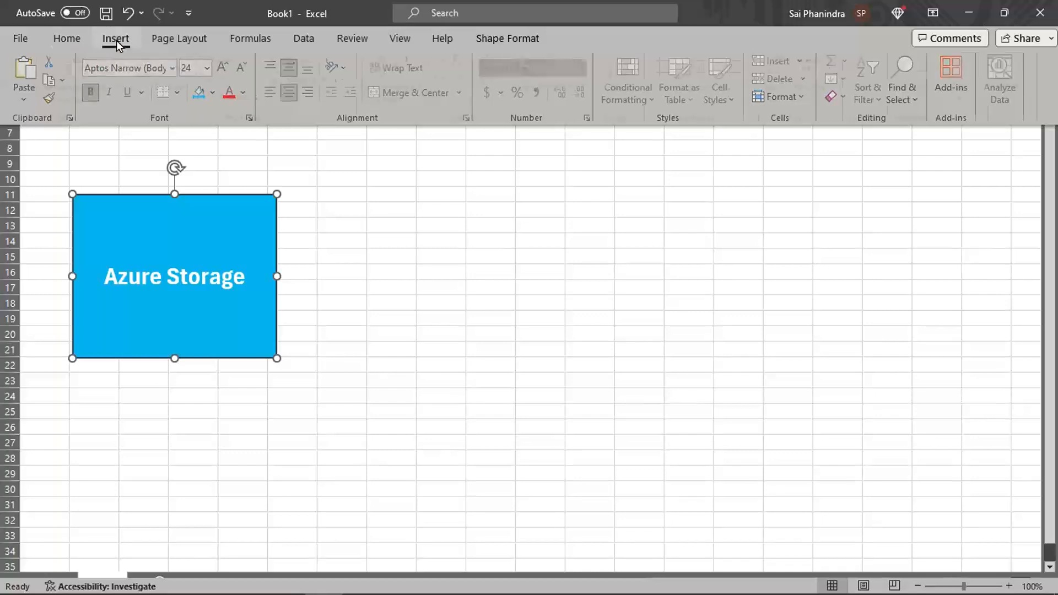
click(117, 41)
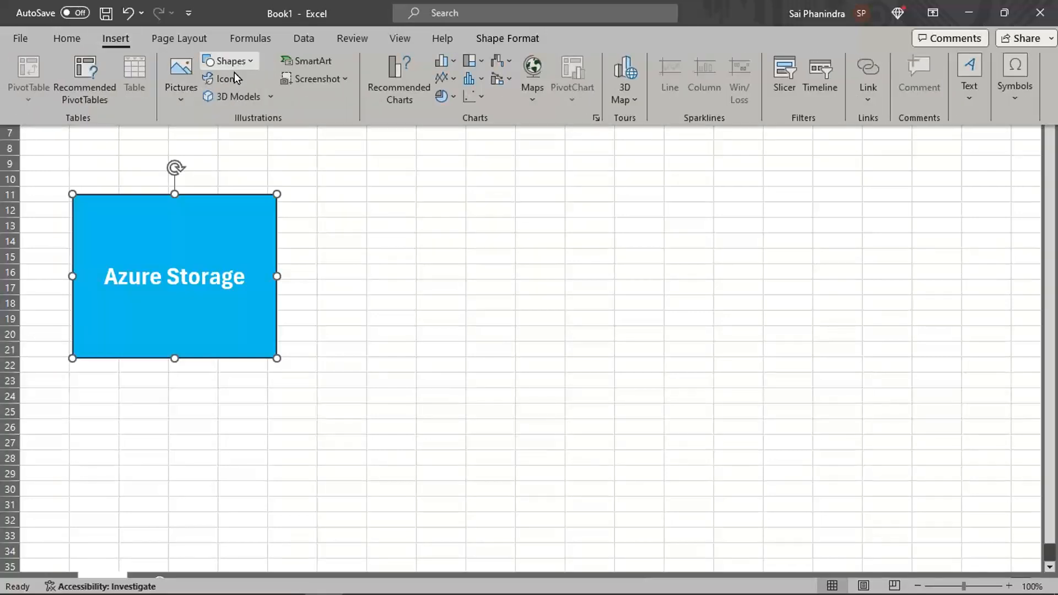
click(249, 62)
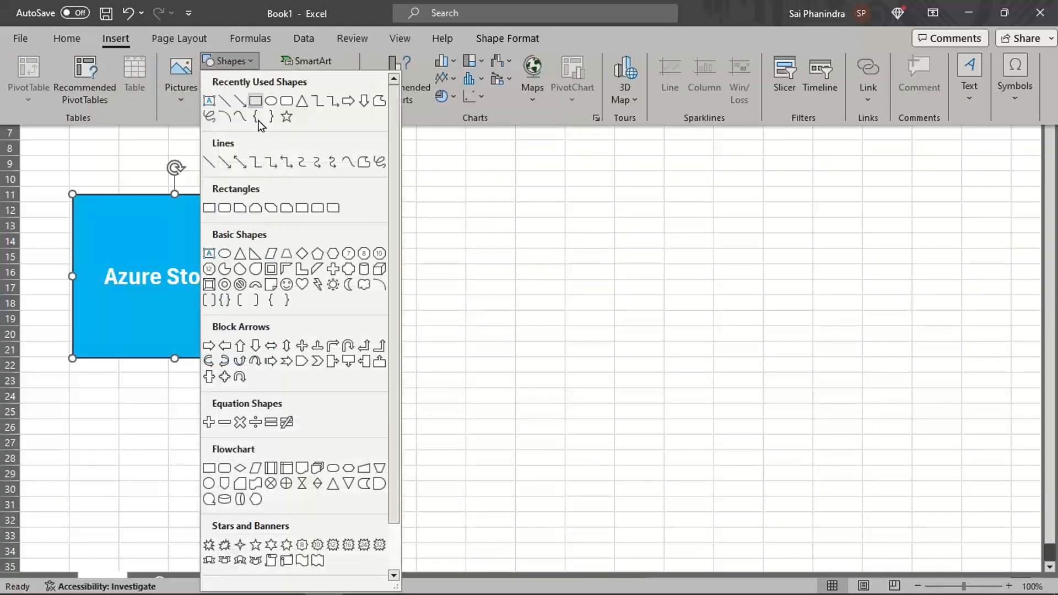
click(348, 101)
mouse_move(287, 251)
mouse_down()
mouse_move(323, 279)
mouse_move(415, 298)
mouse_up()
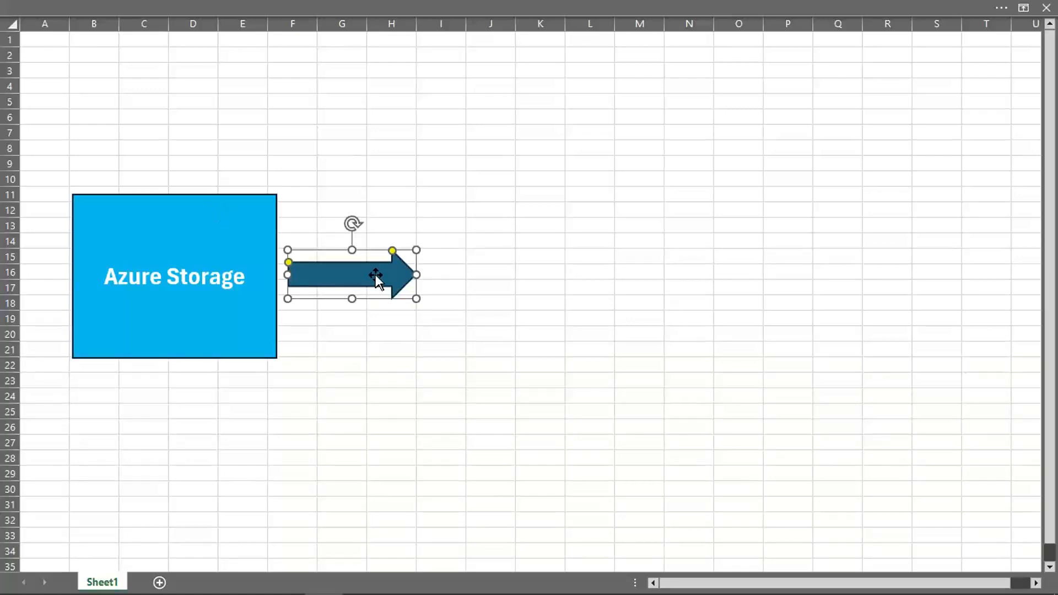
- Add the text "Stage" to the block arrow and make it bold
right_click(375, 275)
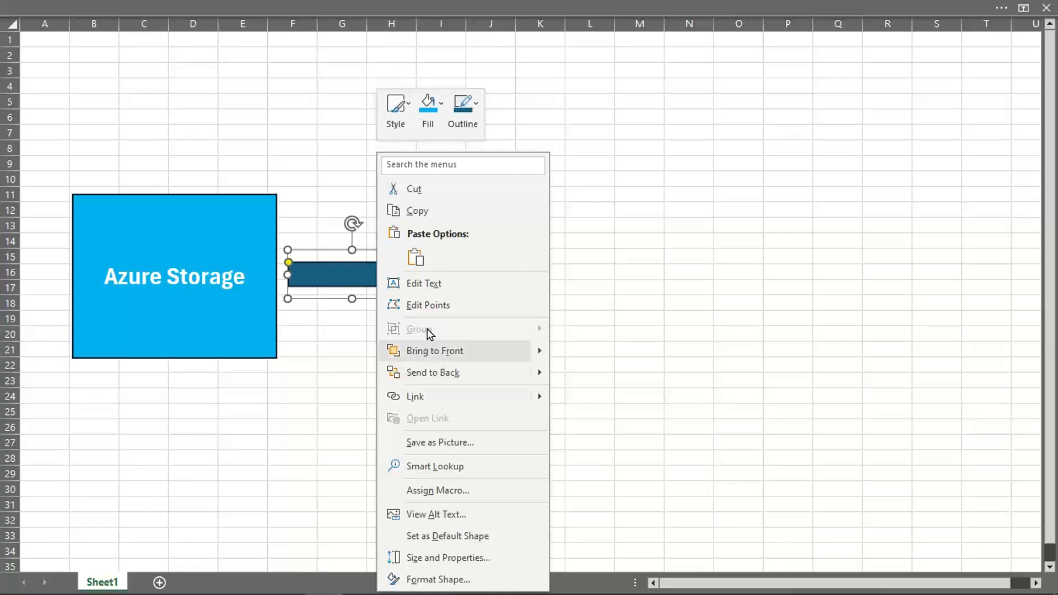
click(423, 283)
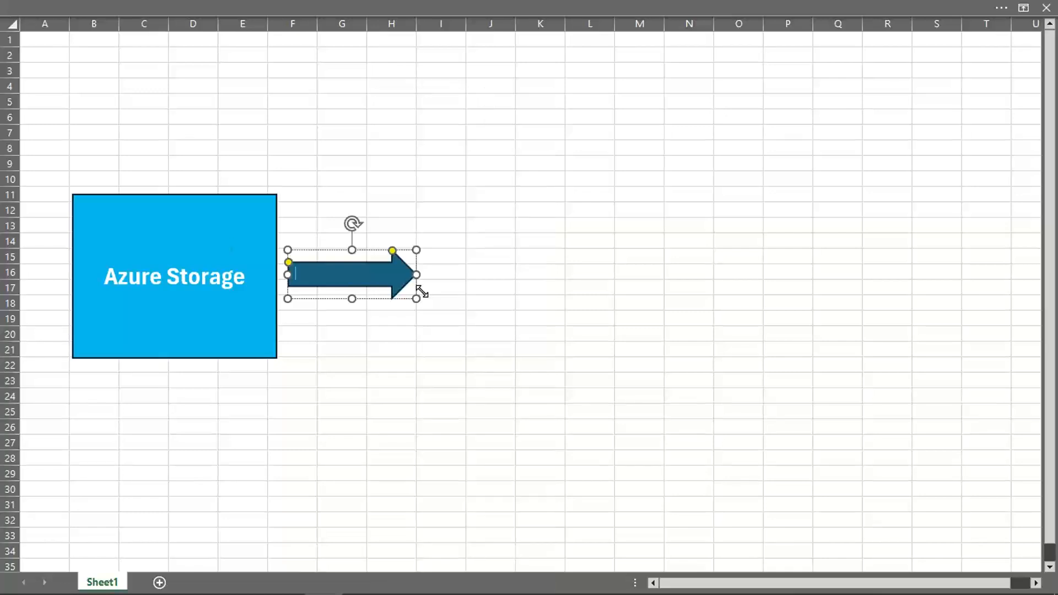
click(348, 349)
click(316, 276)
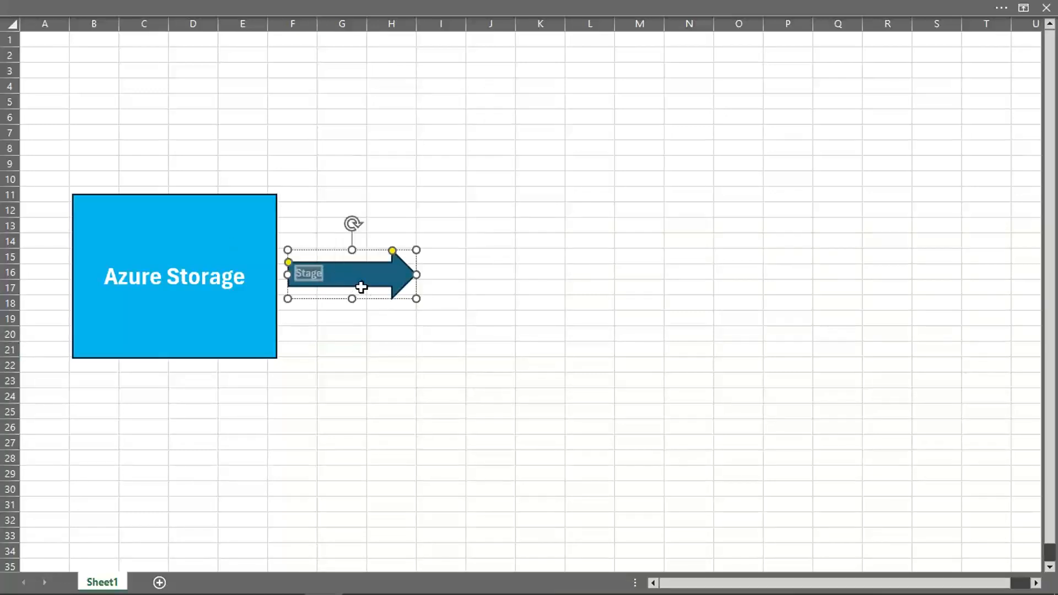
key(Escape)
key(Escape)
click(379, 287)
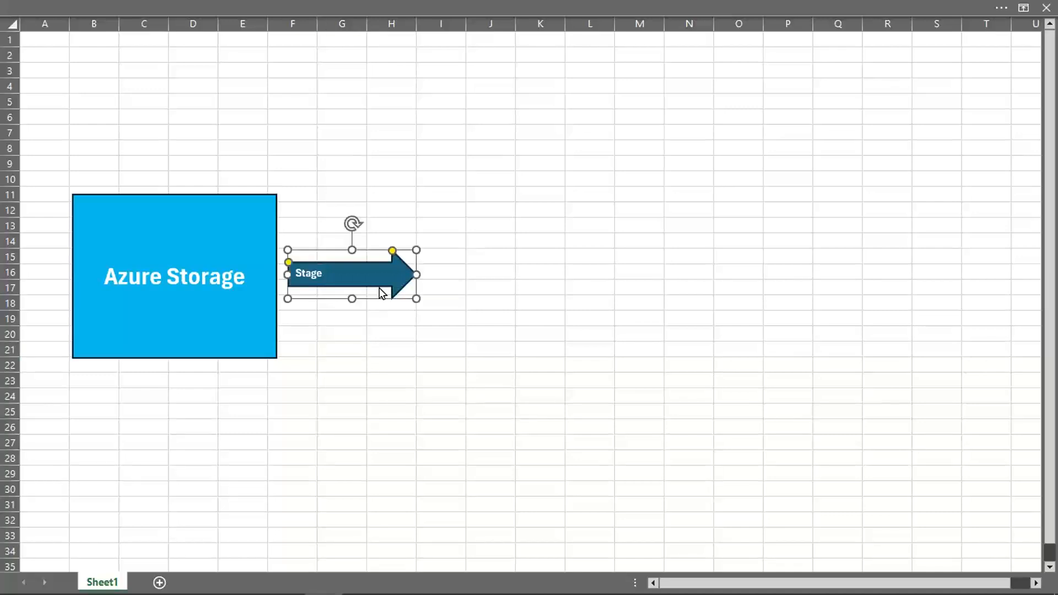
- Centre the Stage text horizontally and vertically within the arrow
click(95, 8)
click(68, 34)
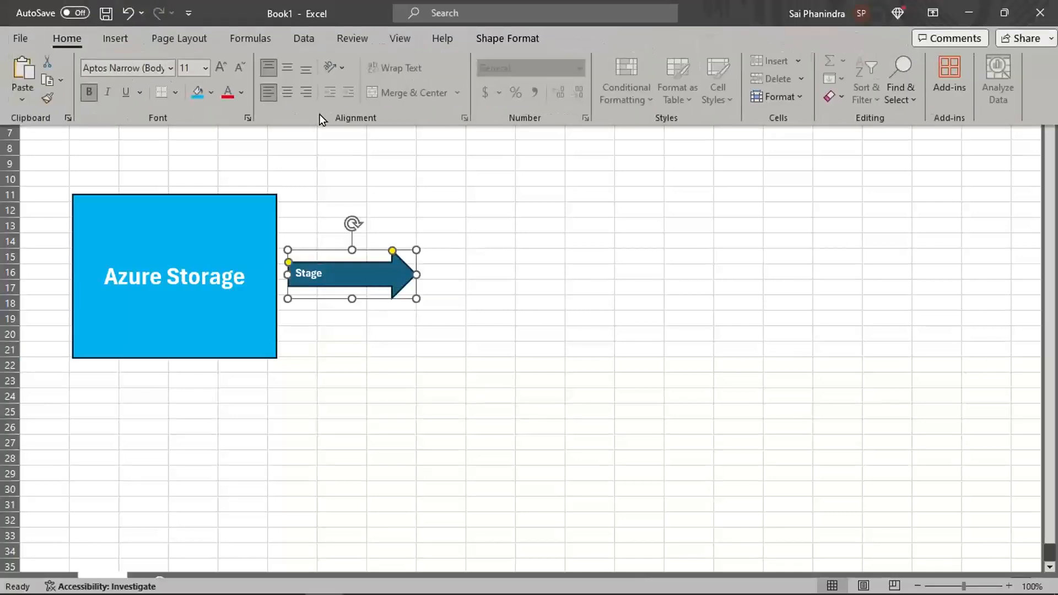
click(288, 95)
click(286, 68)
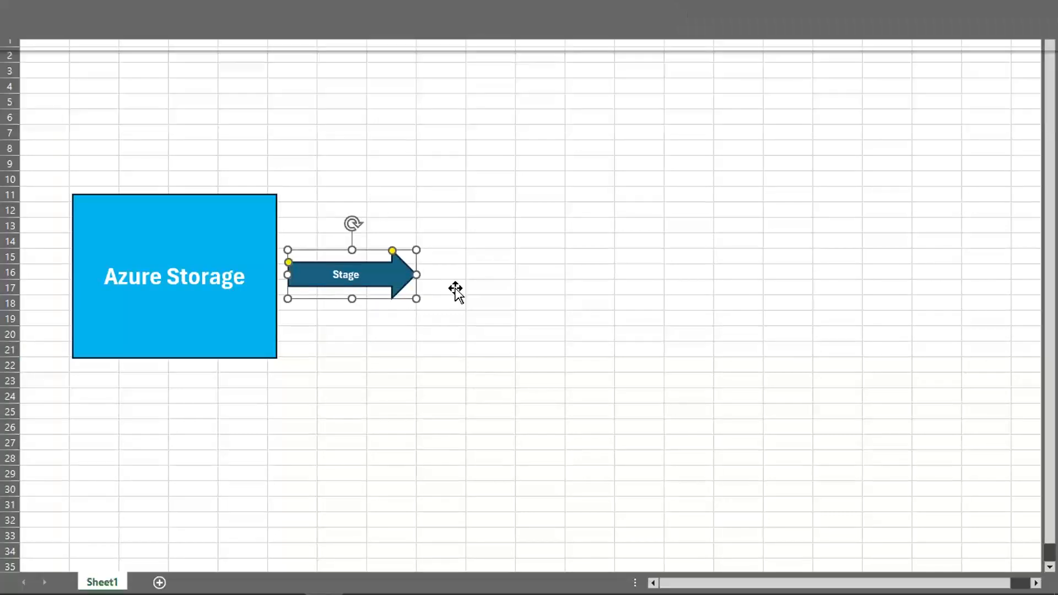
- Draw a can-shaped cylinder after the Stage arrow, spanning about I9 to M25
click(207, 226)
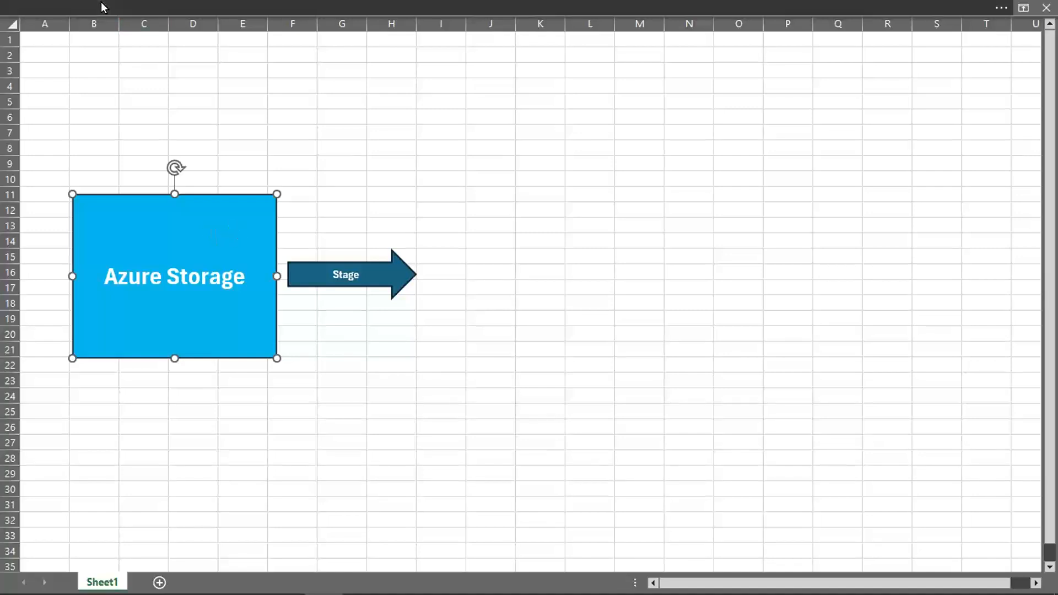
click(99, 6)
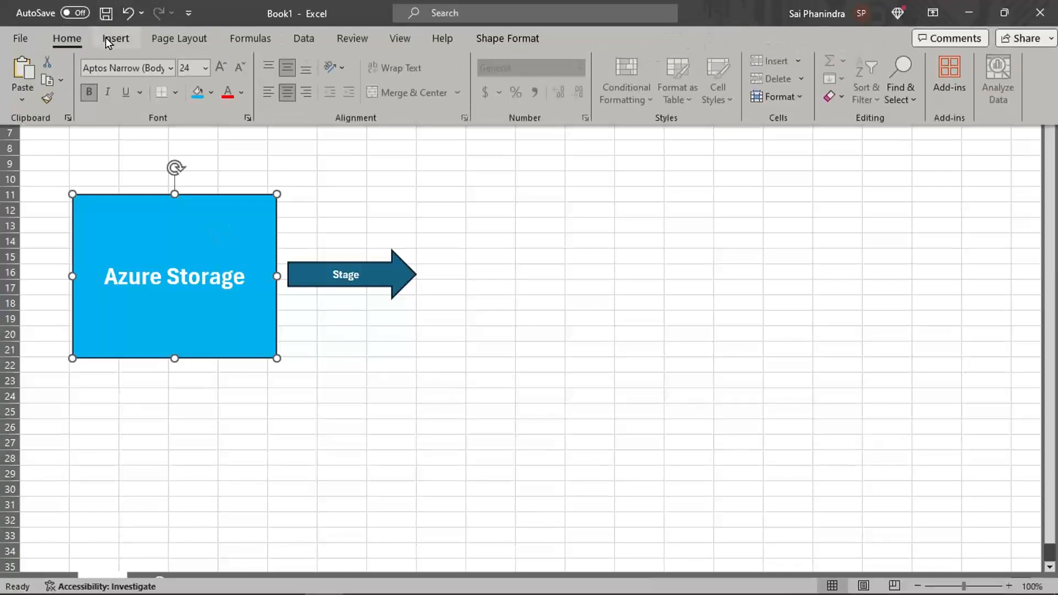
click(107, 39)
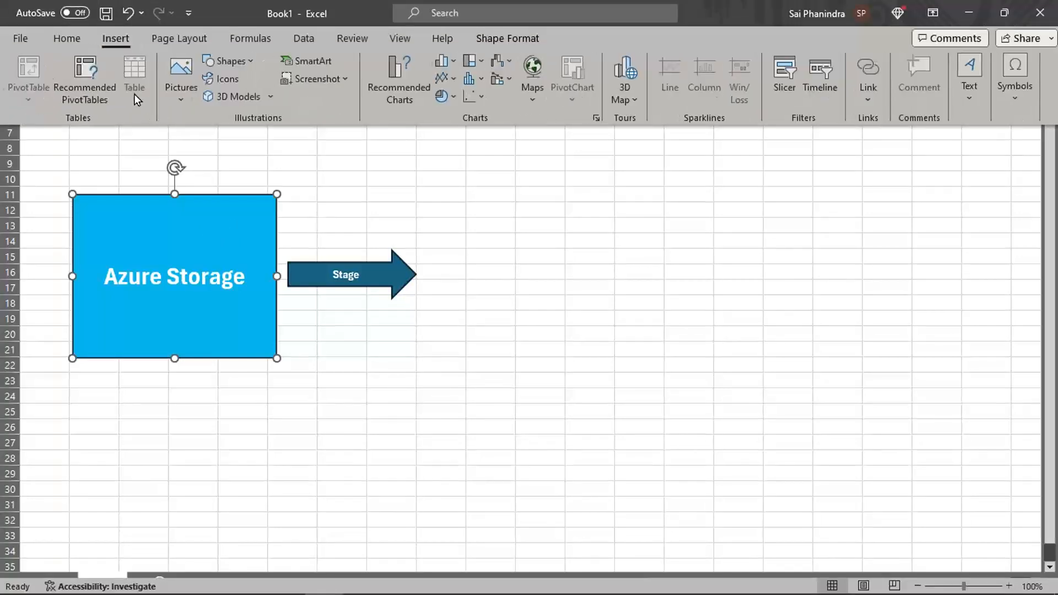
click(250, 61)
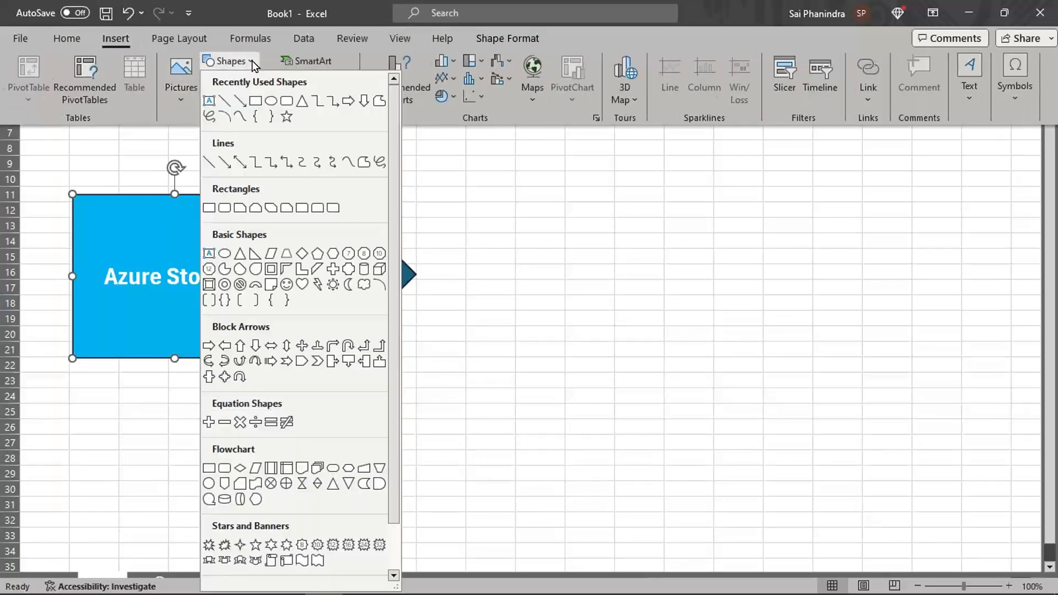
click(363, 269)
drag(455, 172, 658, 418)
drag(568, 289, 568, 284)
- Add the text "Snowflake" to the cylinder
right_click(569, 284)
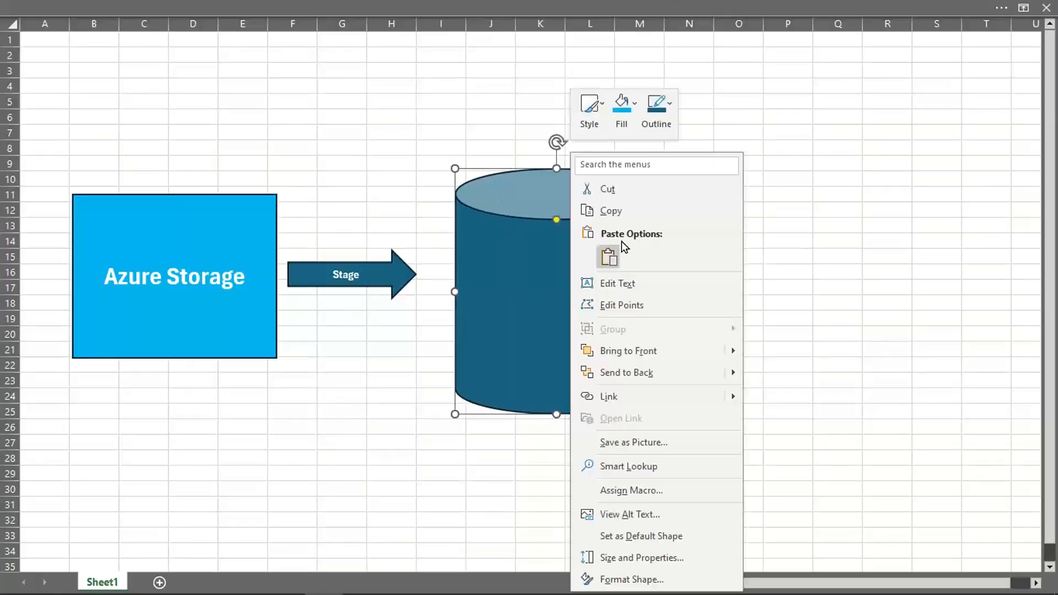
click(622, 284)
text(Snow)
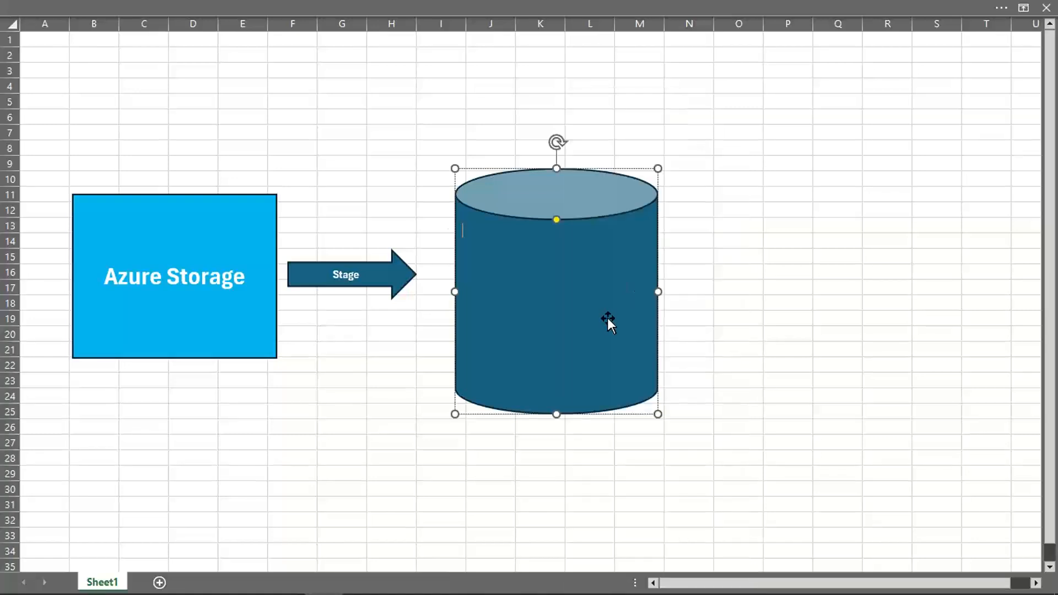
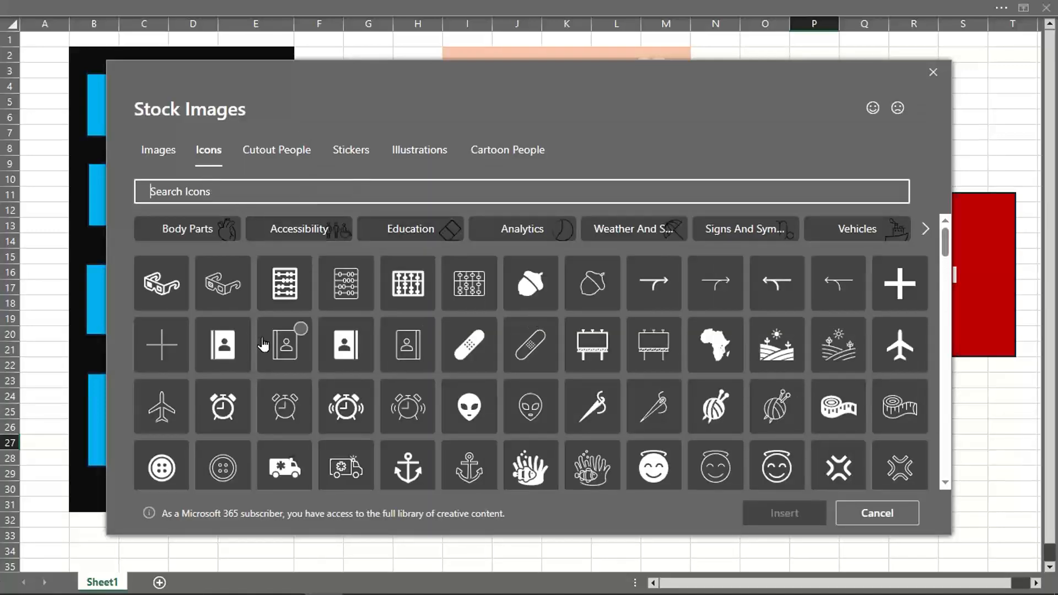
- Insert the outlined address book stock icon and place it in the peach panel's upper-left corner, opposite the DWH cloud
click(405, 347)
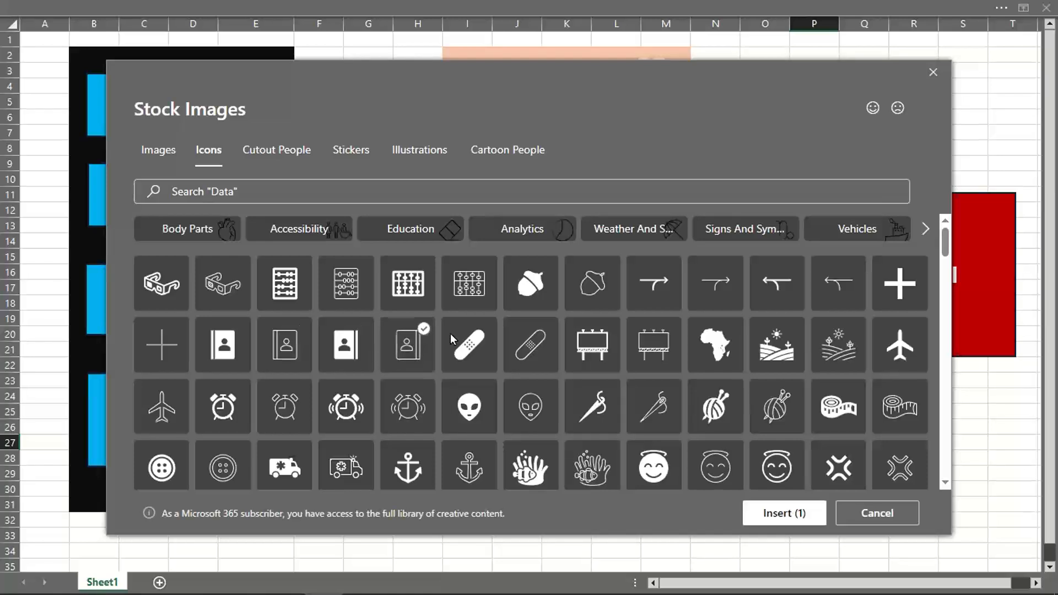
click(755, 508)
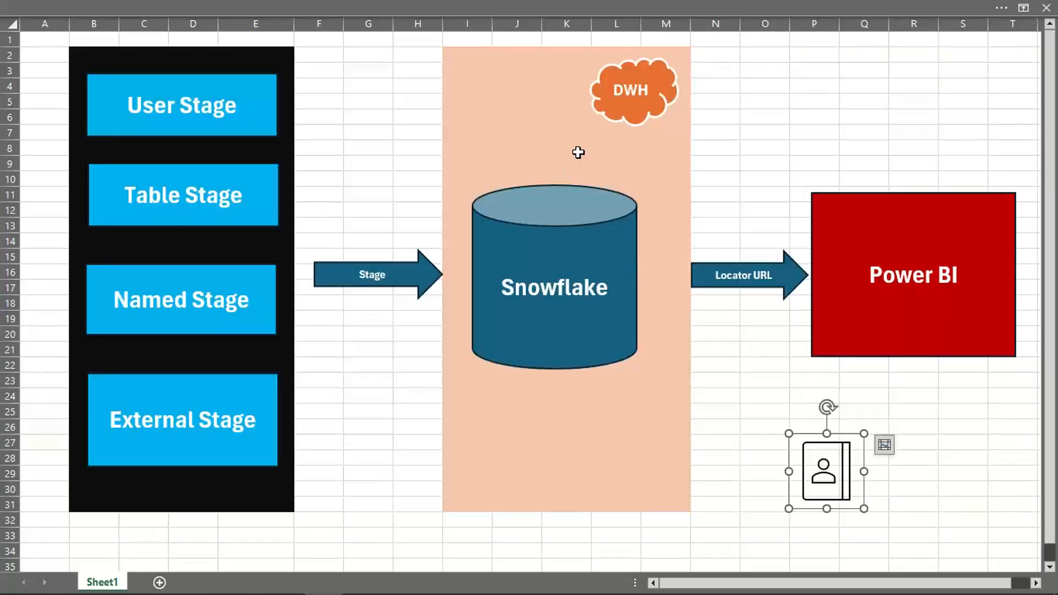
drag(836, 428, 487, 85)
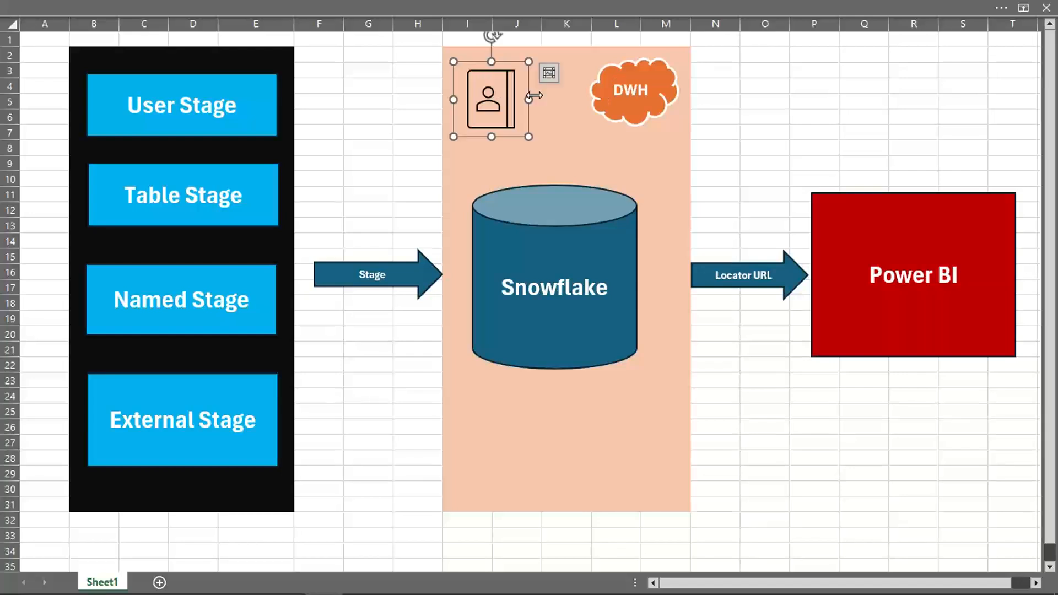
drag(507, 99, 505, 97)
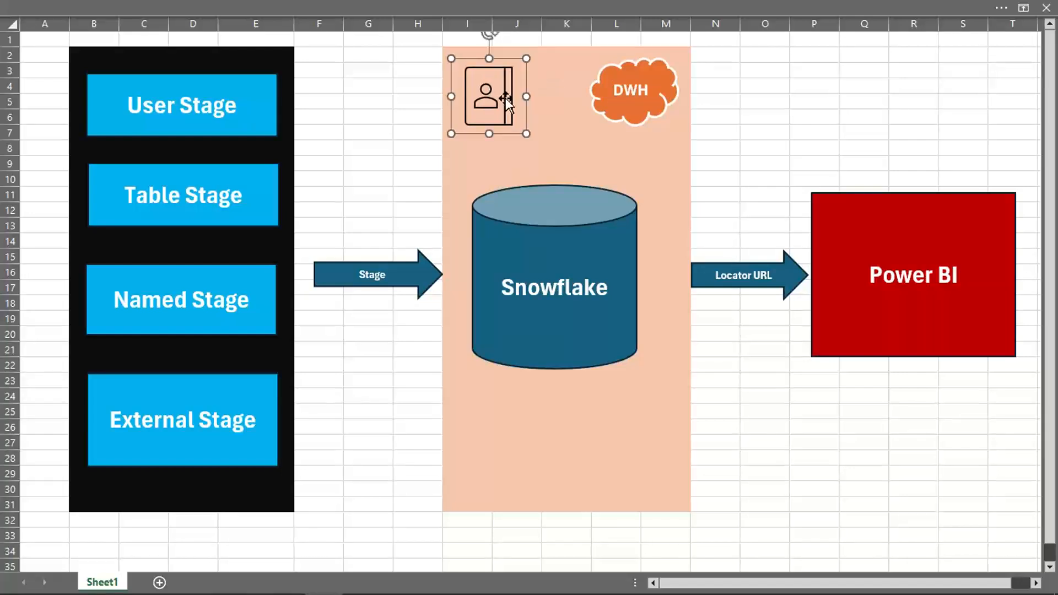
click(577, 160)
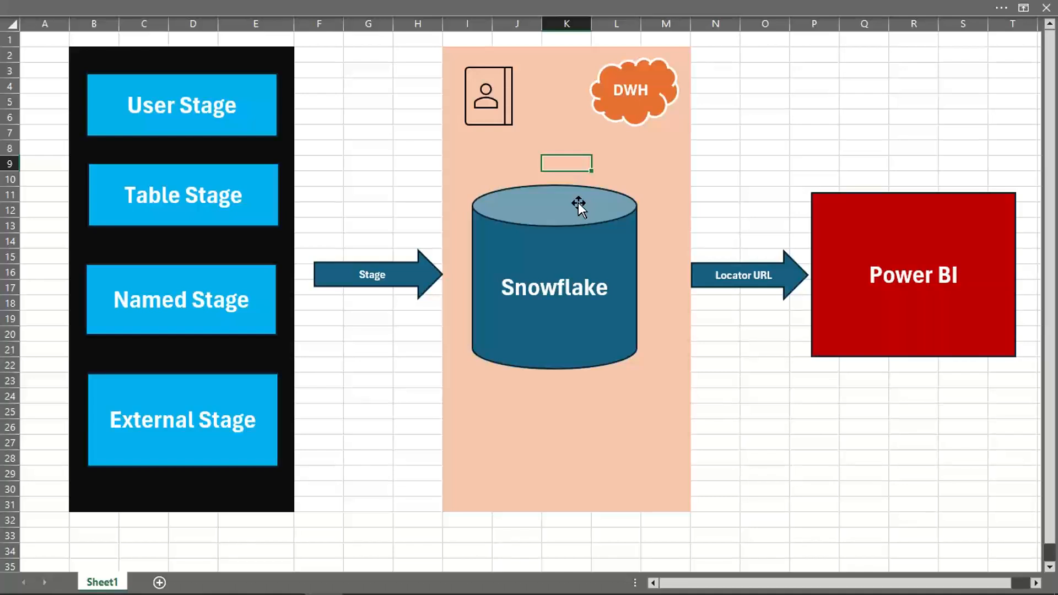
- Hide the gridlines and the row and column headings of the diagram sheet
click(795, 410)
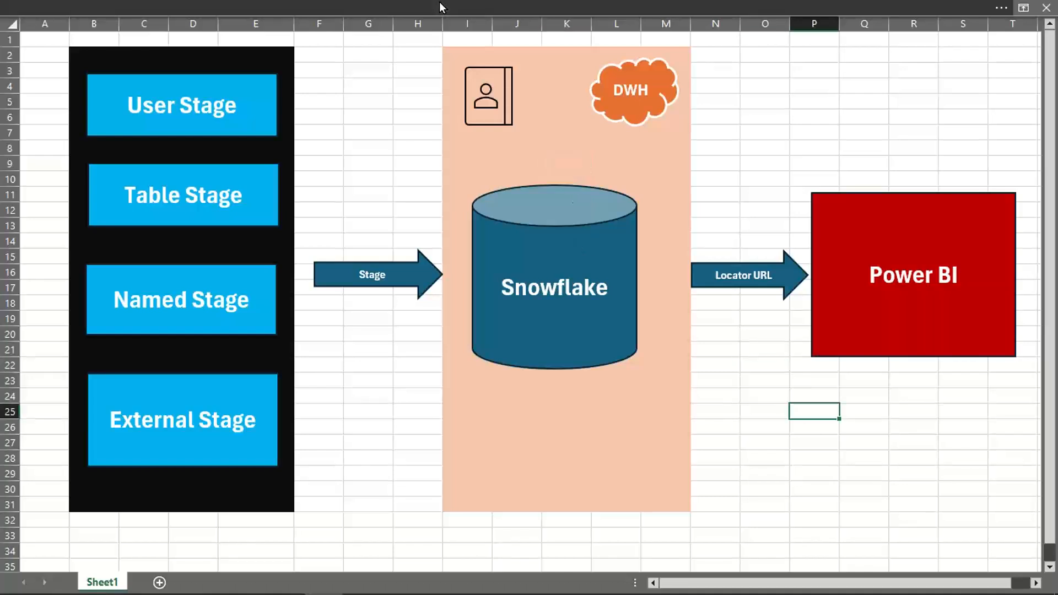
click(439, 3)
click(396, 37)
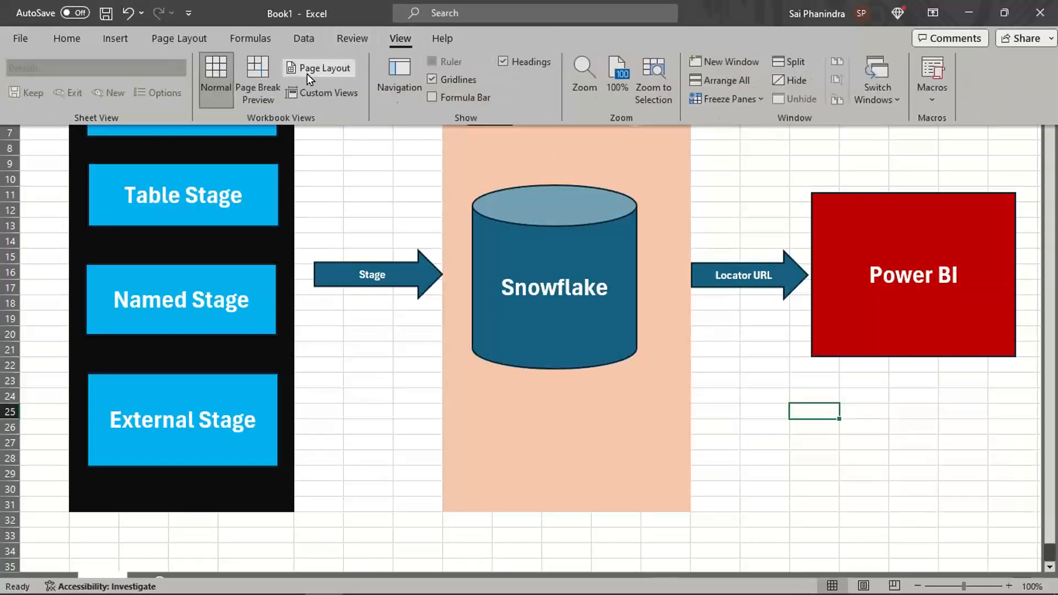
click(432, 79)
click(503, 62)
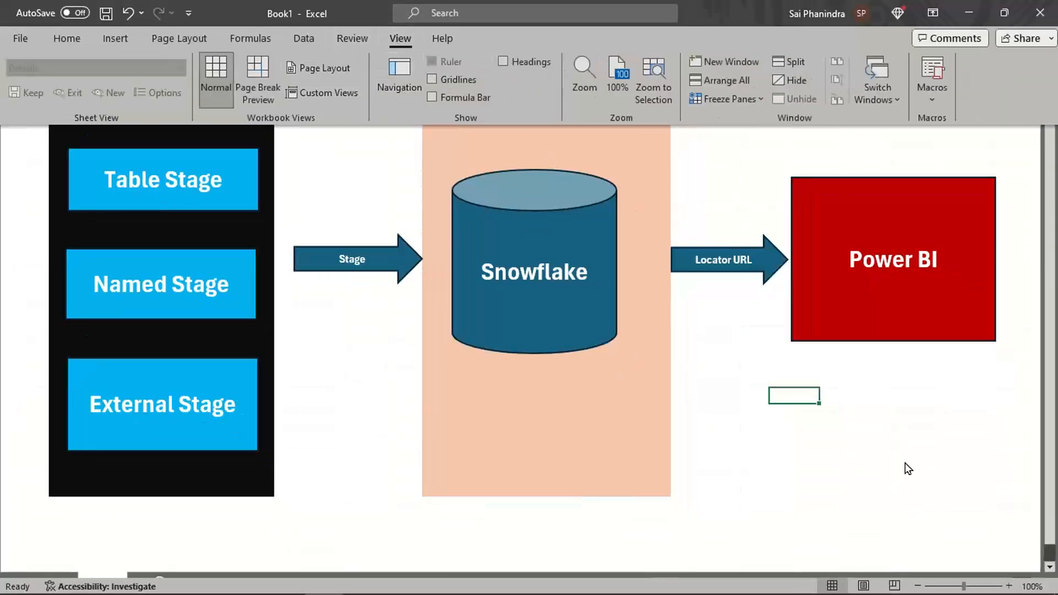
click(869, 454)
click(896, 532)
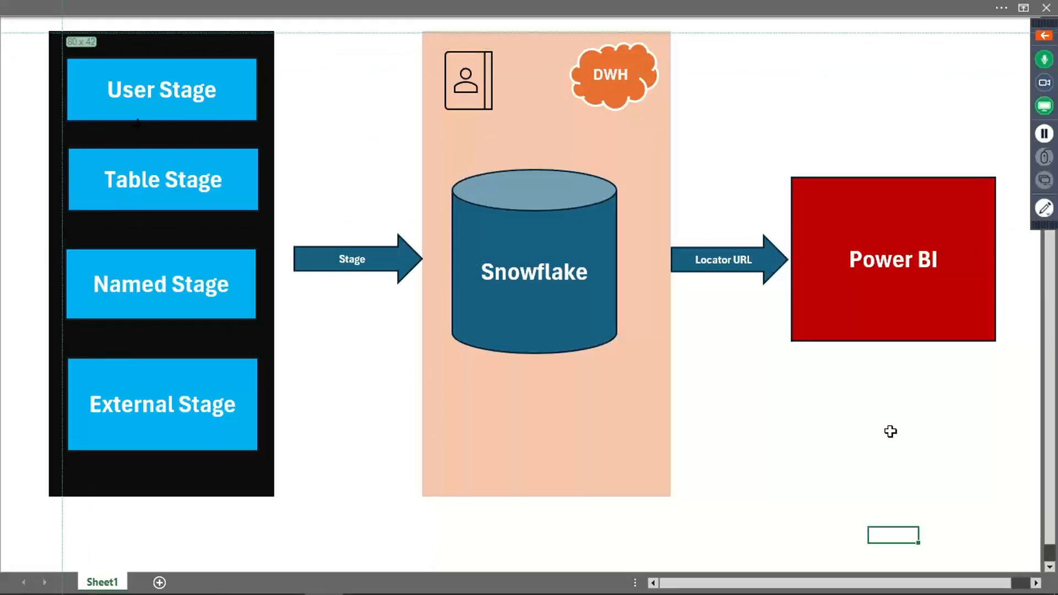
- Capture a screen snip of the whole diagram, from the stage boxes to the Power BI rectangle
key(Escape)
click(819, 550)
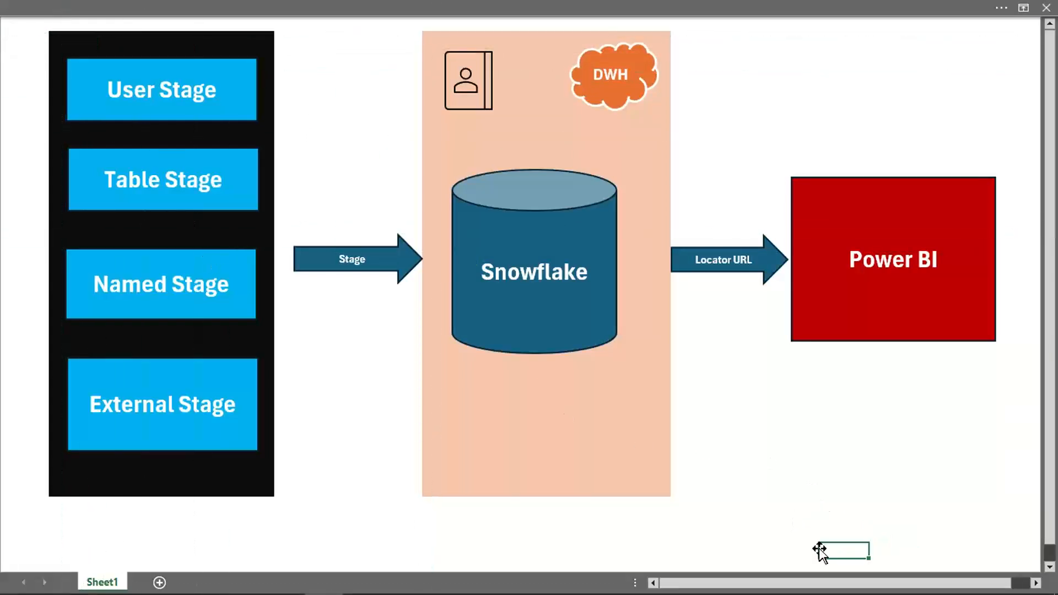
key(Print)
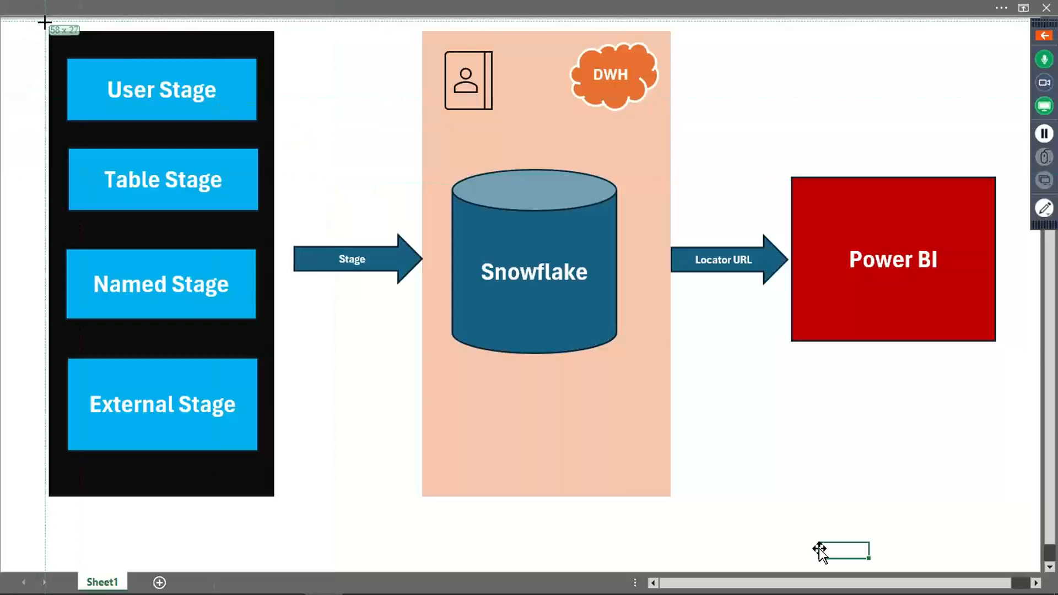
drag(45, 22, 998, 498)
- Switch to the Snowflake worksheet in the browser and run only the query "select * from etlschema.salesdata"
key(alt+Tab)
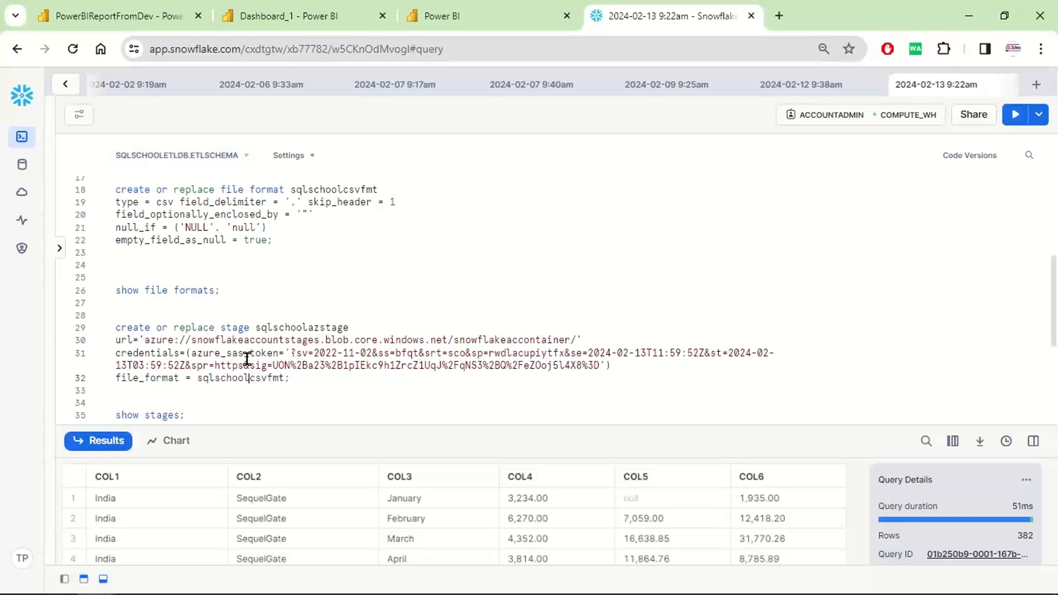
scroll(247, 358, down, 2)
key(ctrl+End)
drag(326, 330, 105, 335)
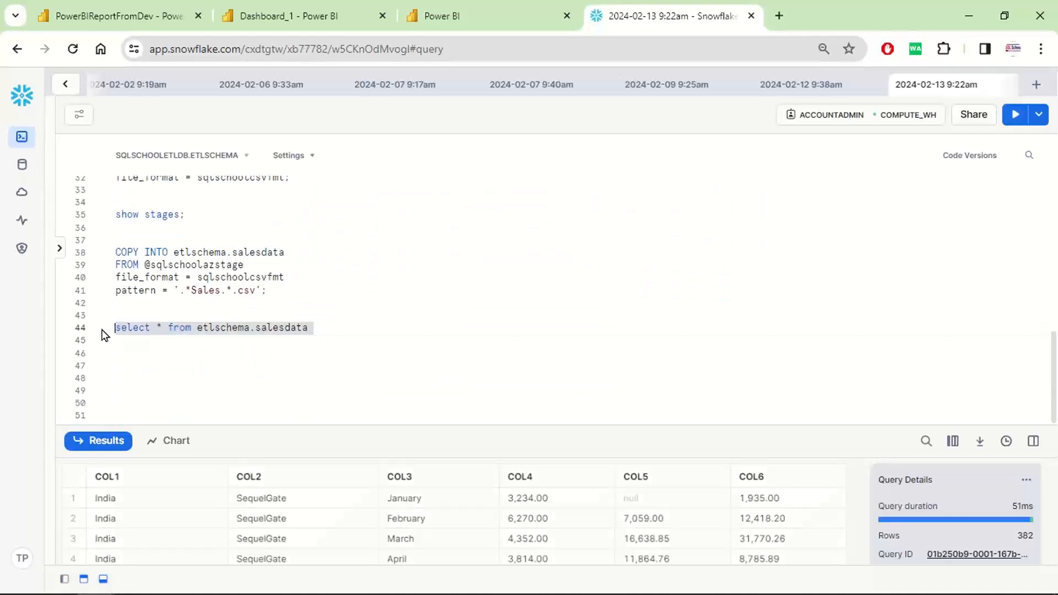
key(ctrl+Return)
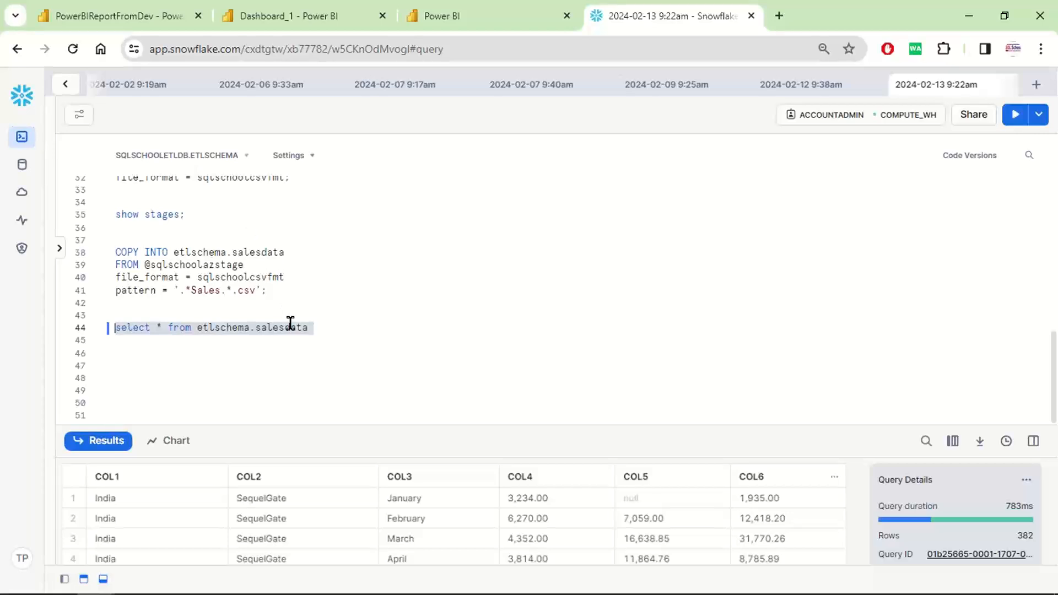
click(335, 331)
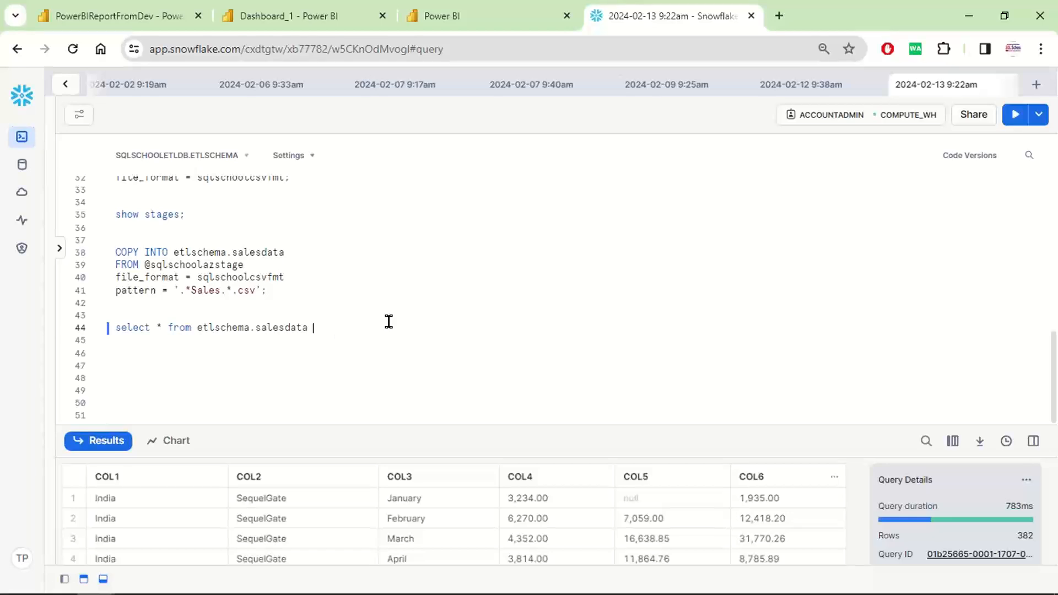
- Switch to Power BI Desktop and delete the ACCESS_HISTORY table from the data model
click(285, 580)
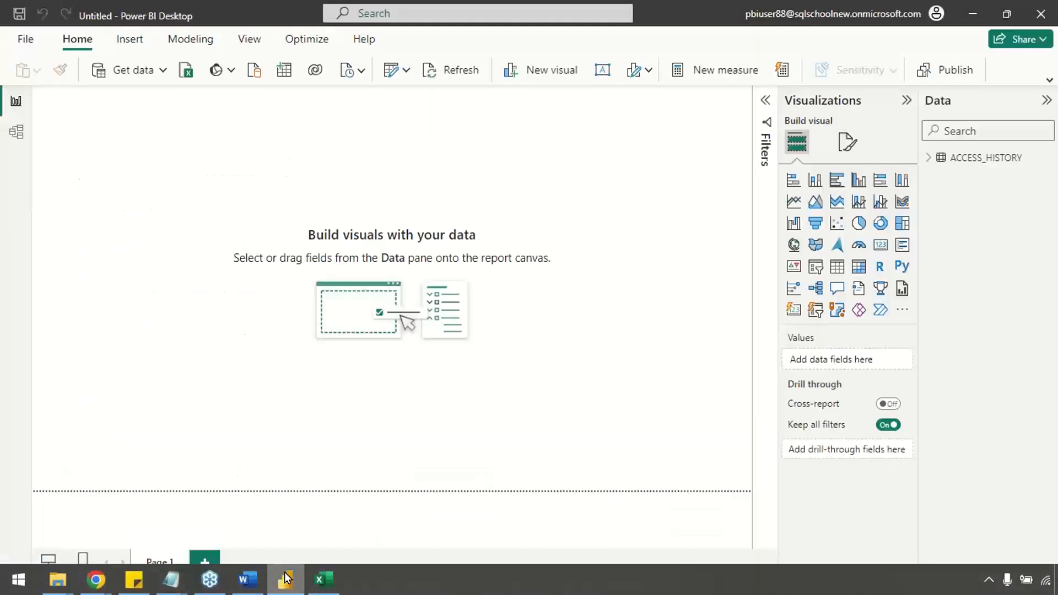
right_click(953, 160)
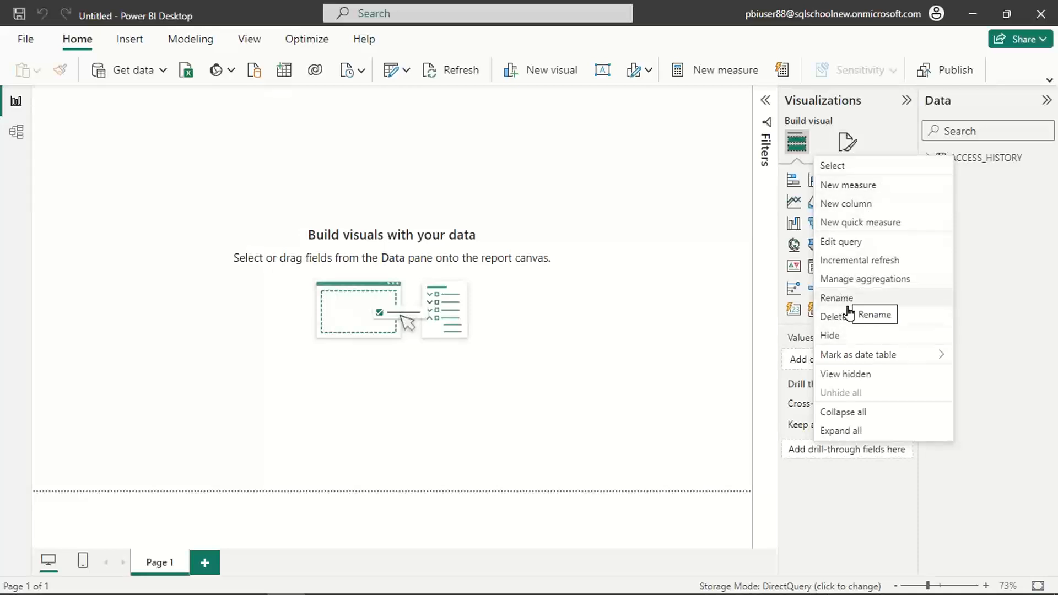
click(643, 303)
click(610, 340)
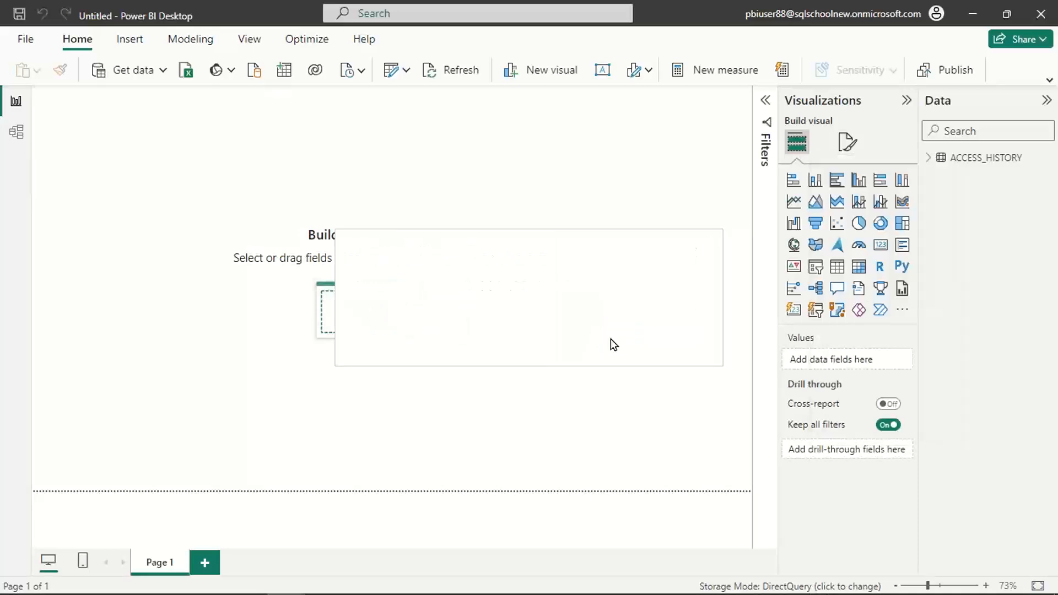
- Search all data sources for "Snow" and start a connection with the Snowflake connector
click(164, 71)
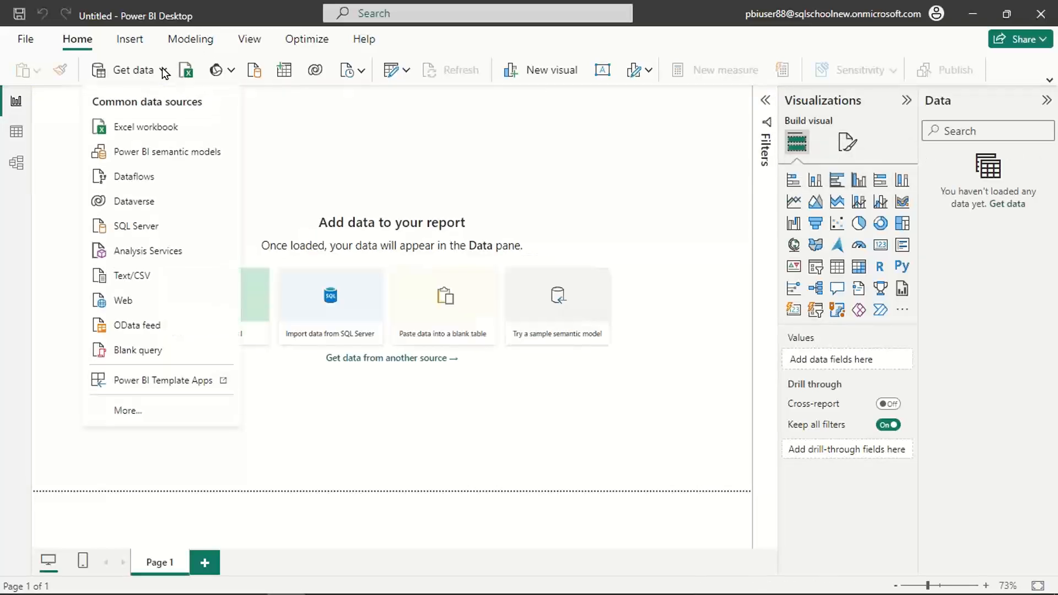
click(139, 412)
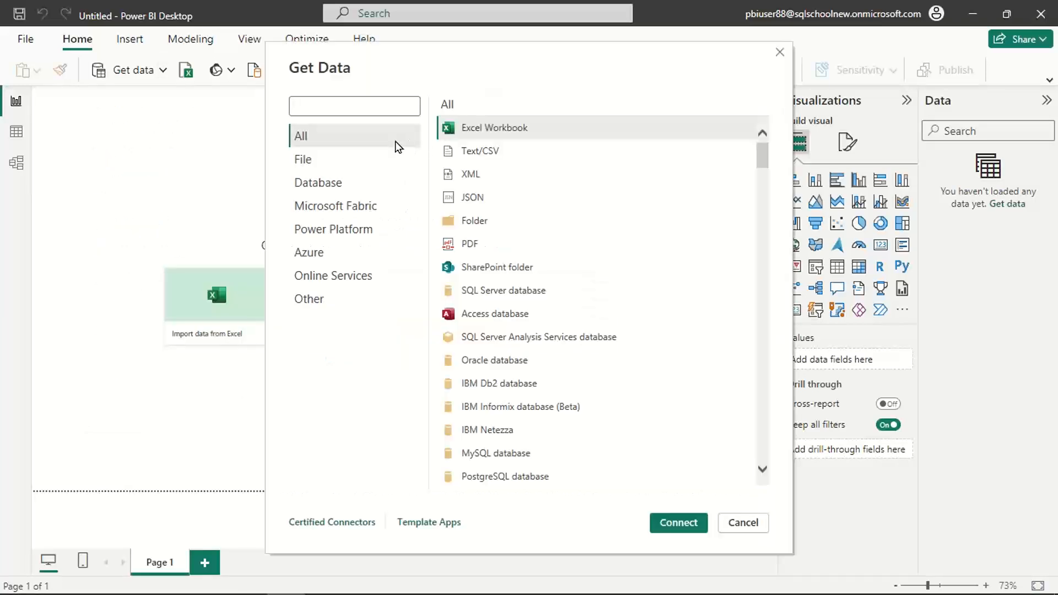
text(Snow)
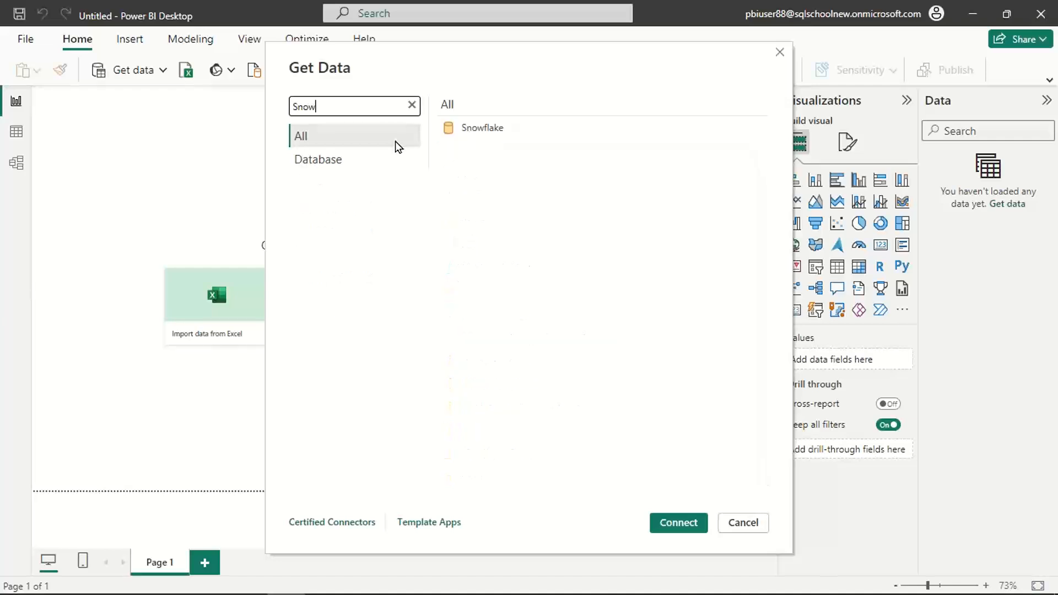
click(467, 135)
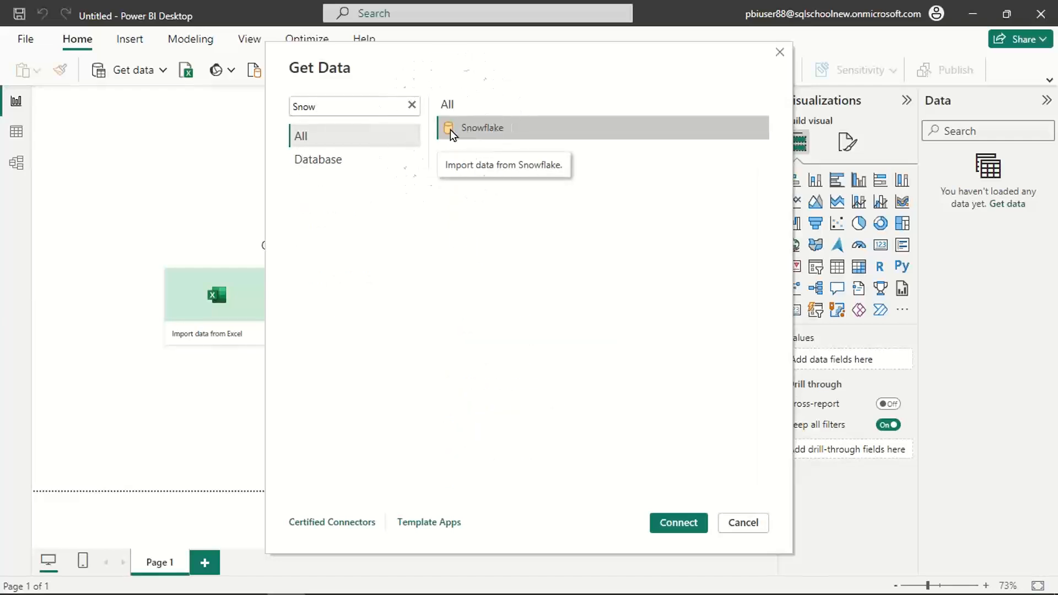
click(679, 522)
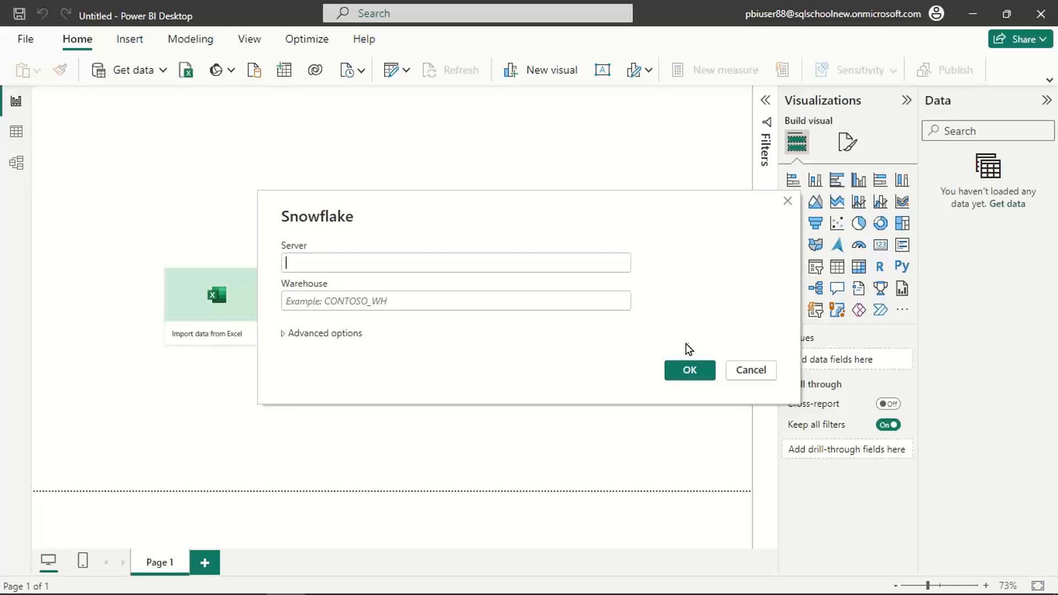
- Enter the Locator URL from the Notepad notes as the Snowflake connection's server
key(alt+Tab)
key(Tab)
key(Tab)
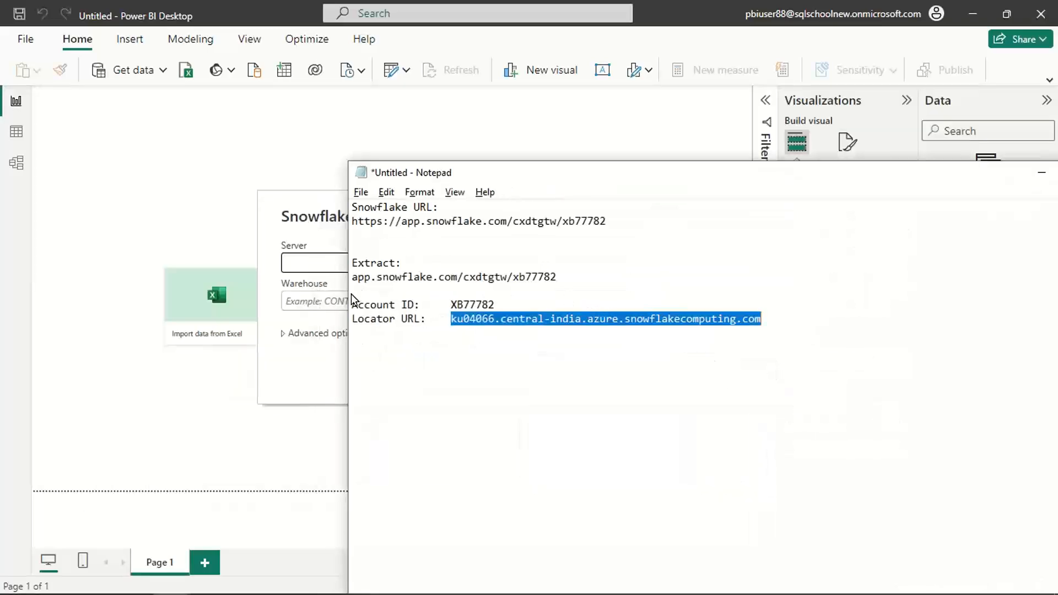
click(320, 268)
text(ku04066.central-india.azure.snowflakecomputing.com)
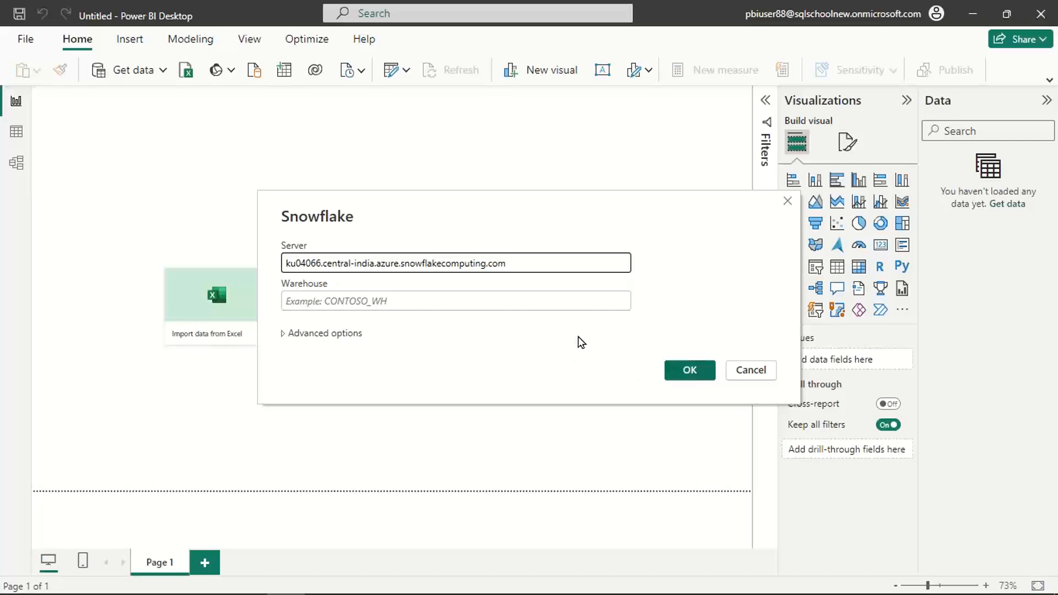
- Look up the warehouse name in the Snowflake worksheet, set the connection's warehouse to COMPUTE_WH and connect
click(408, 301)
key(alt+Tab)
key(Tab)
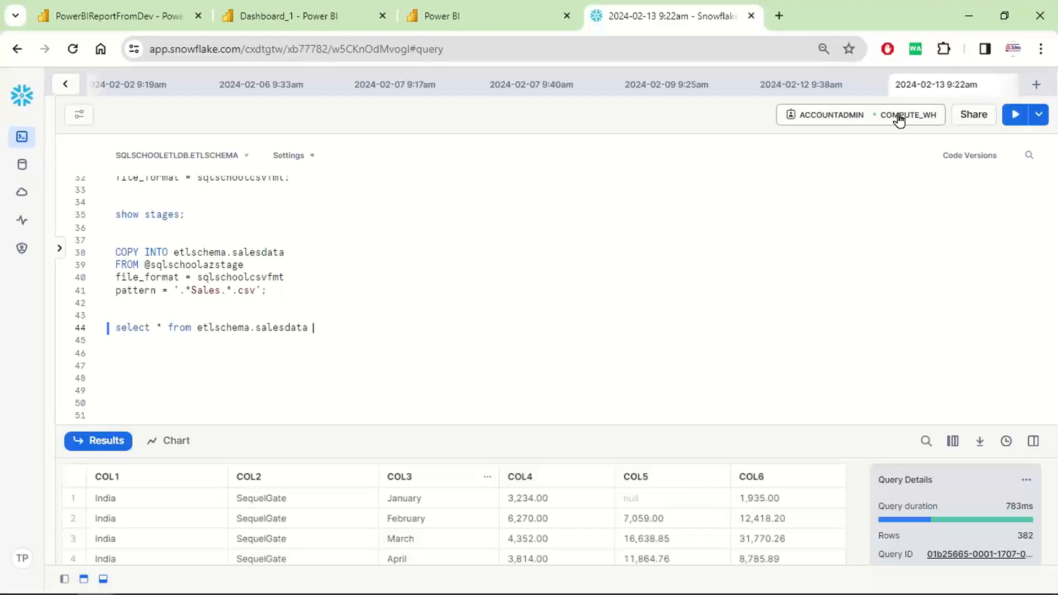
key(alt+Tab)
text(COMPUTE_W)
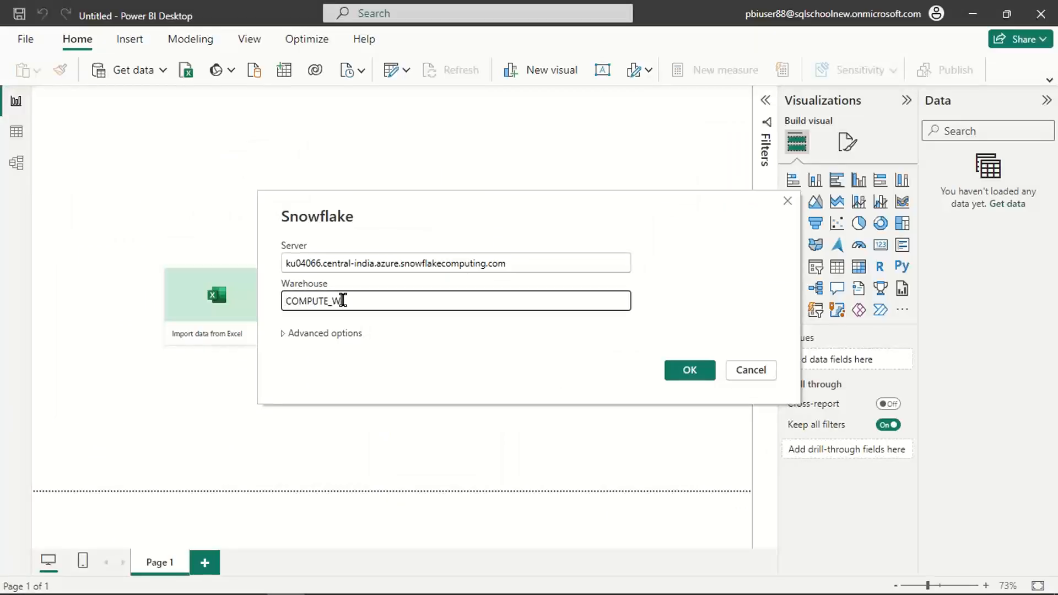
text(H)
click(700, 370)
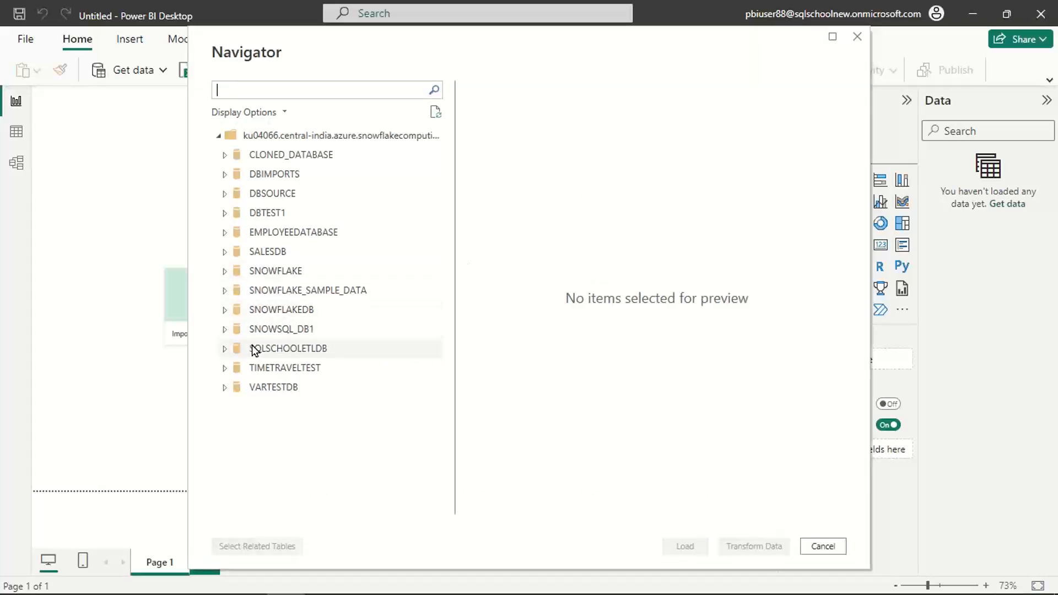
- Select the SALESDATA table in the ETLSCHEMA schema of the SQLSCHOOLETLDB database
click(224, 348)
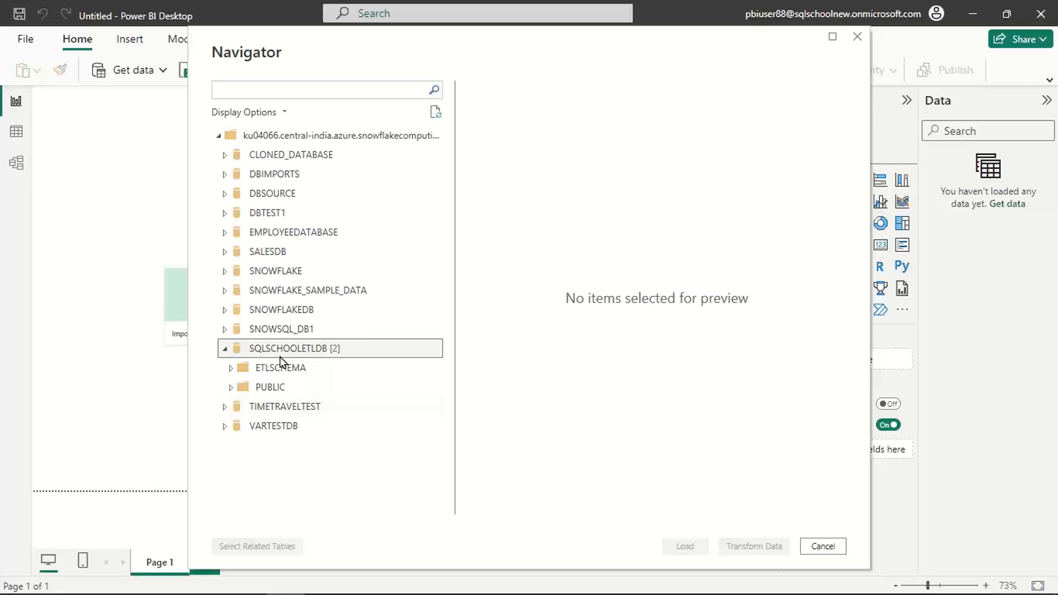
click(234, 367)
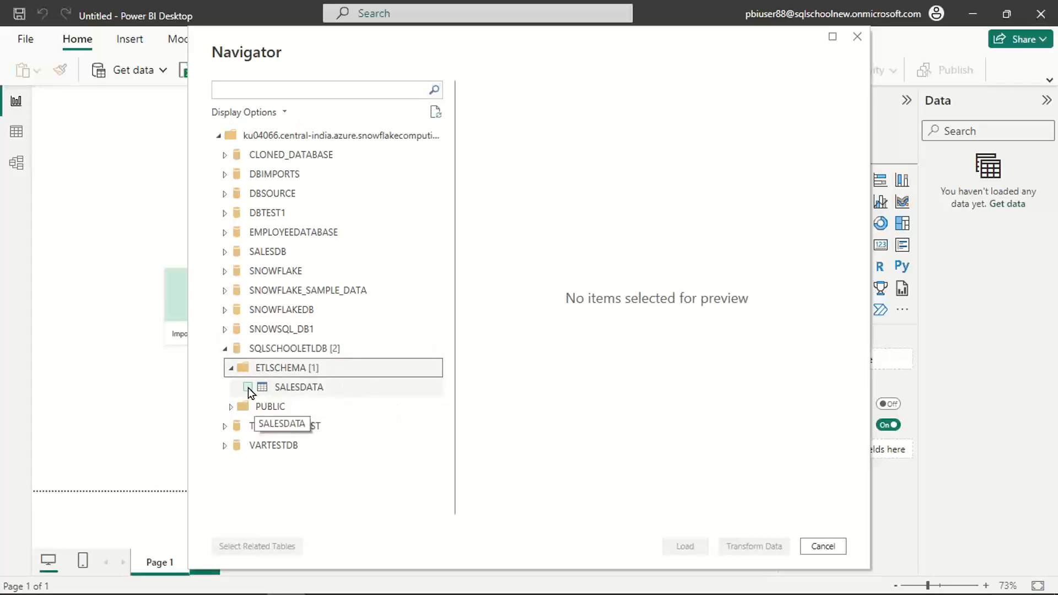
click(248, 388)
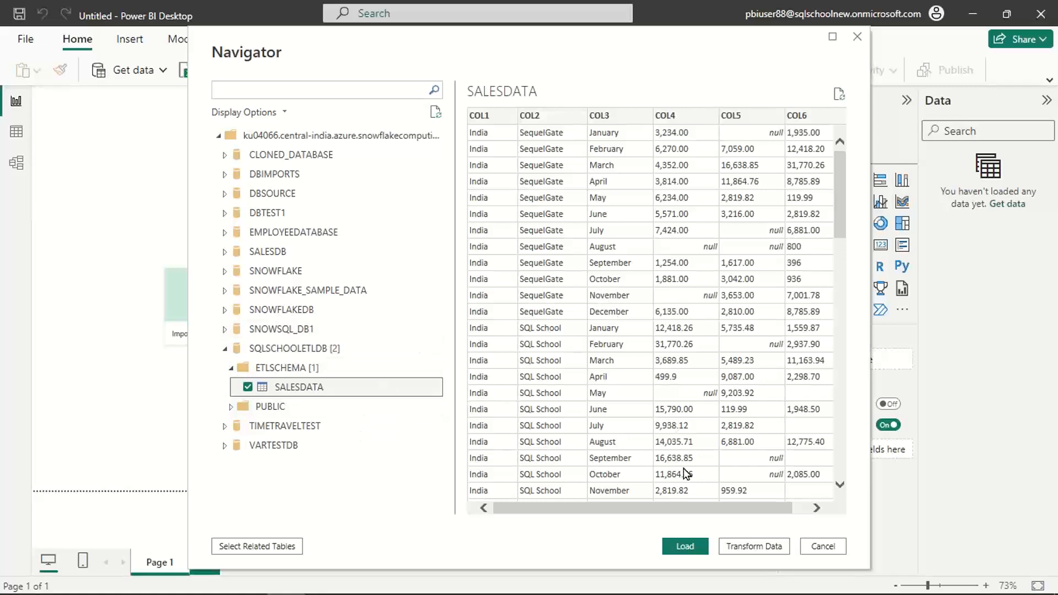
- Open the selected table for data transformation in Import mode and maximize the Power Query Editor
click(687, 546)
drag(675, 40, 631, 22)
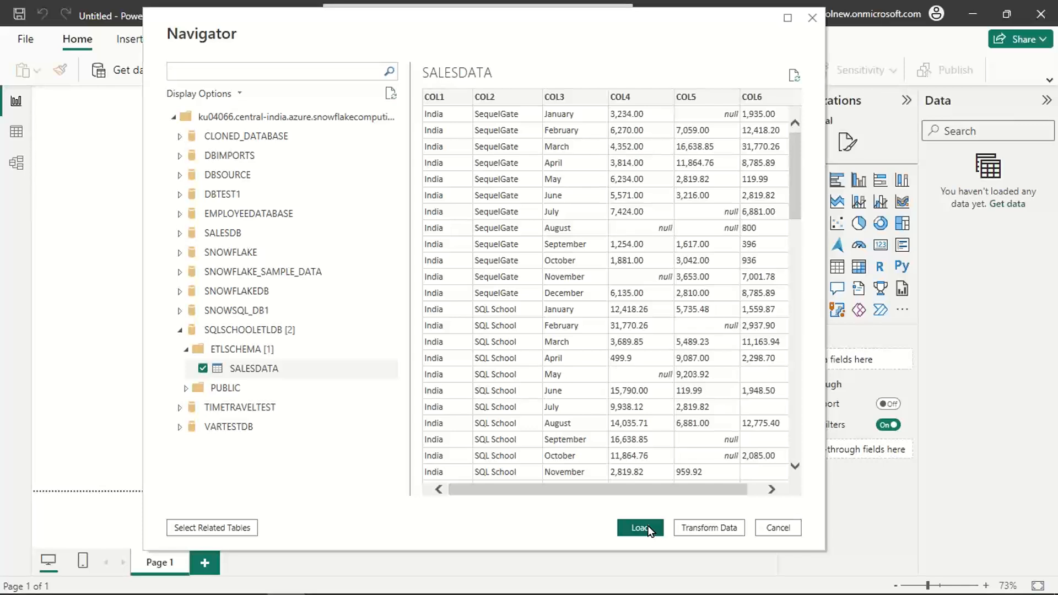
click(713, 530)
click(716, 530)
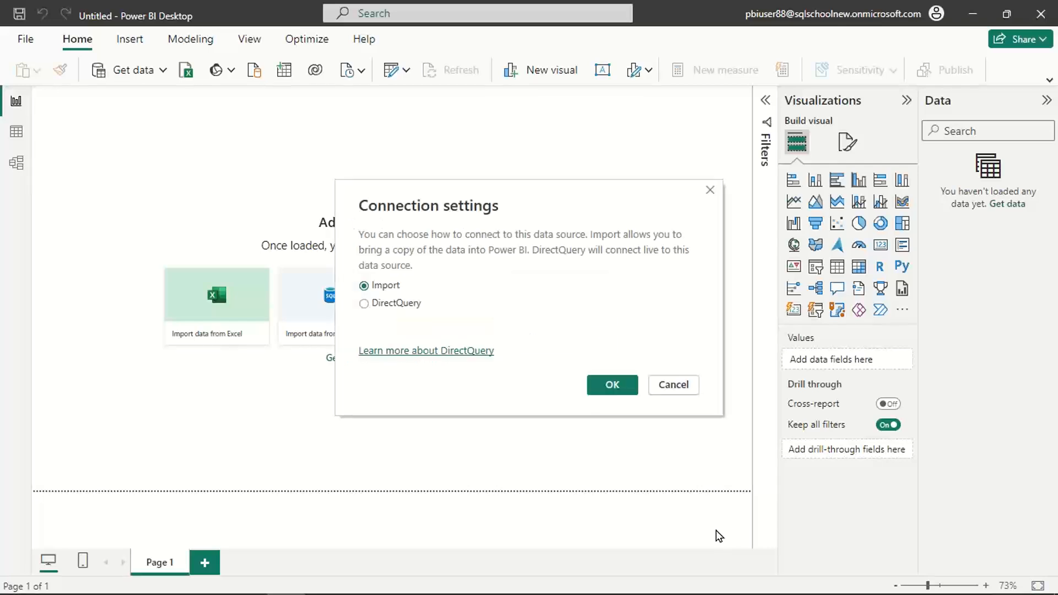
click(614, 386)
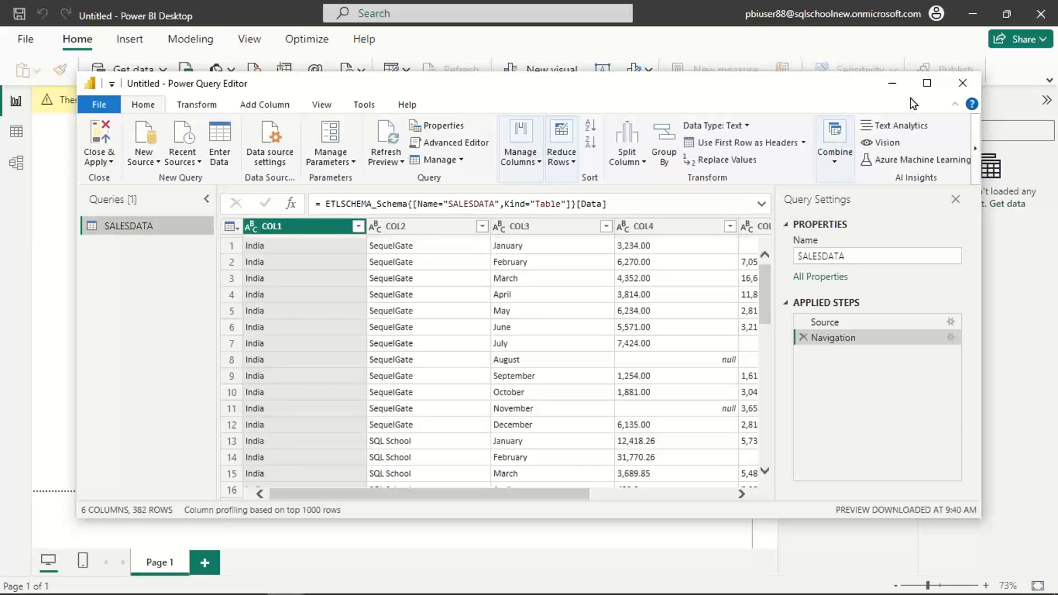
click(927, 83)
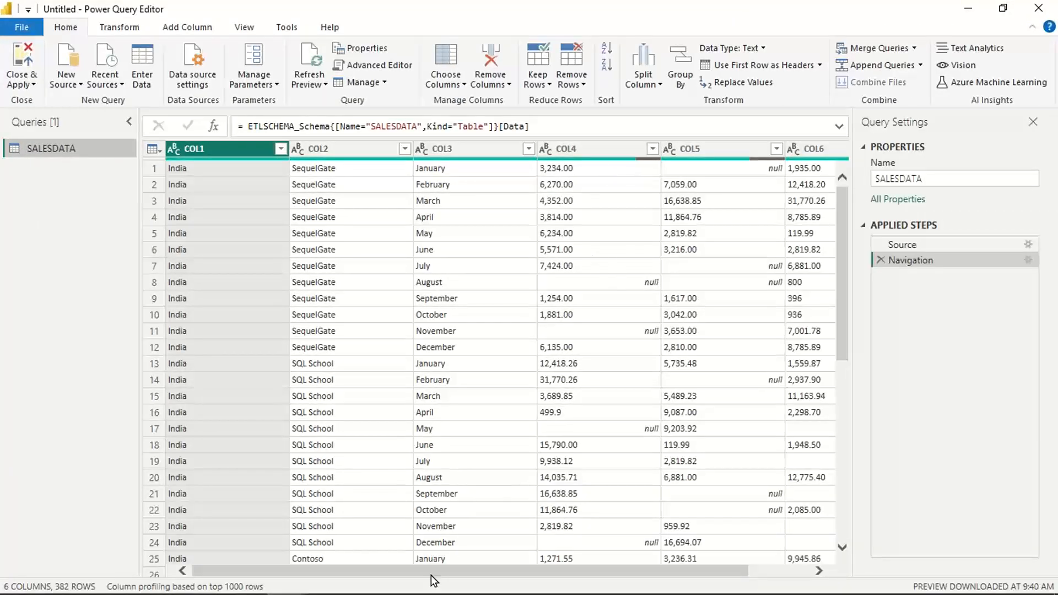
- Detect the data types of all columns from COL1 to COL6 and review the query's Source step
drag(435, 576, 495, 576)
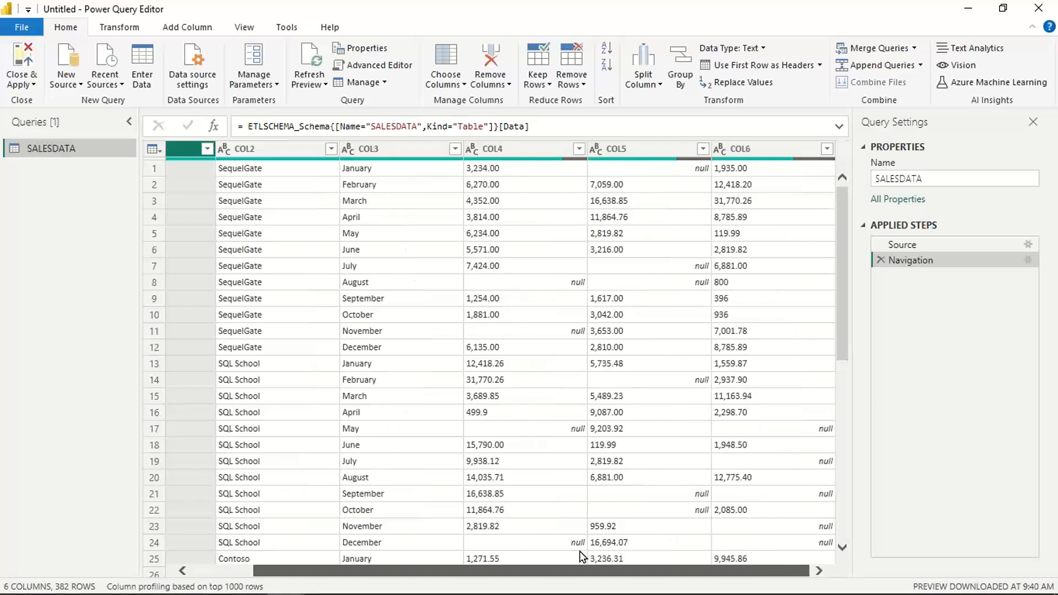
shift+click(751, 151)
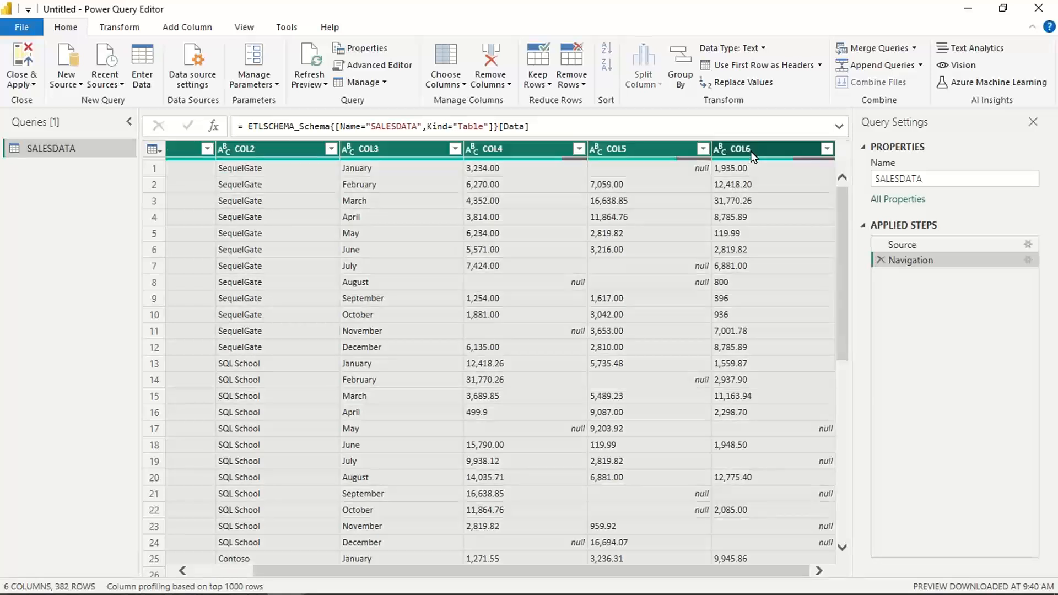
click(121, 27)
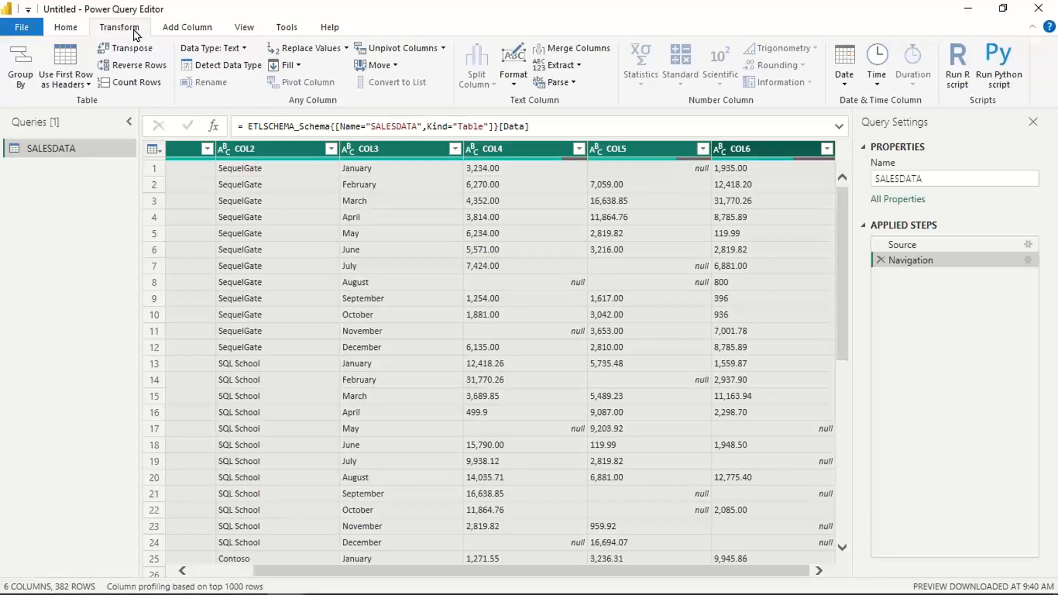
click(212, 66)
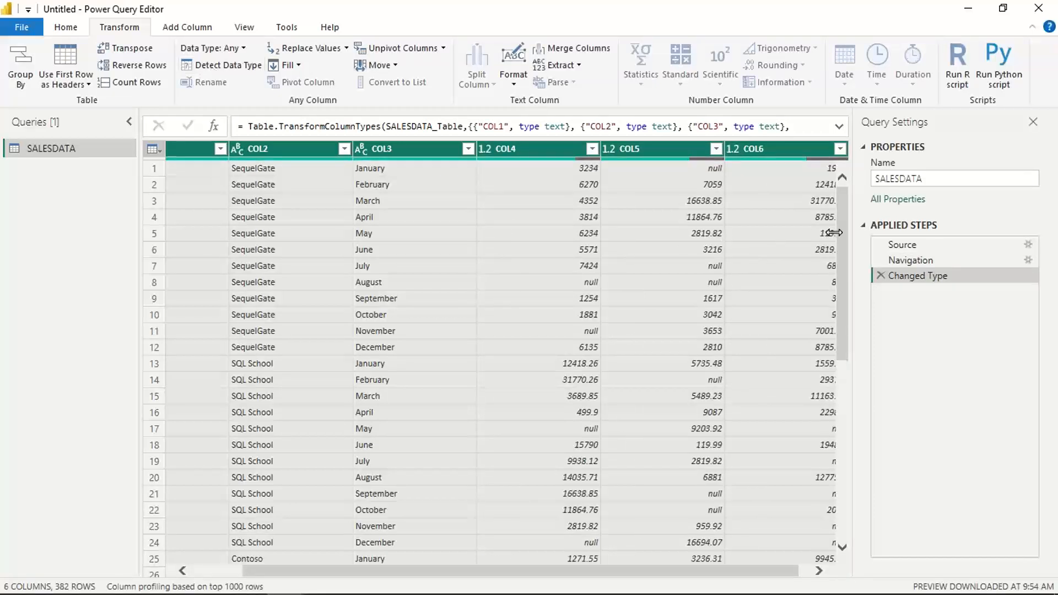
click(895, 246)
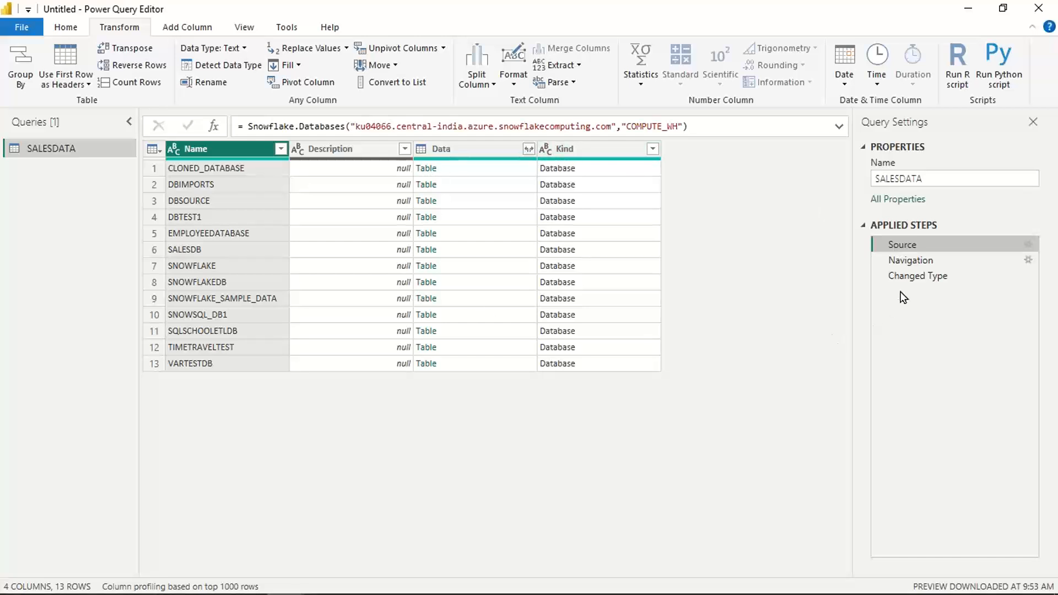
click(906, 277)
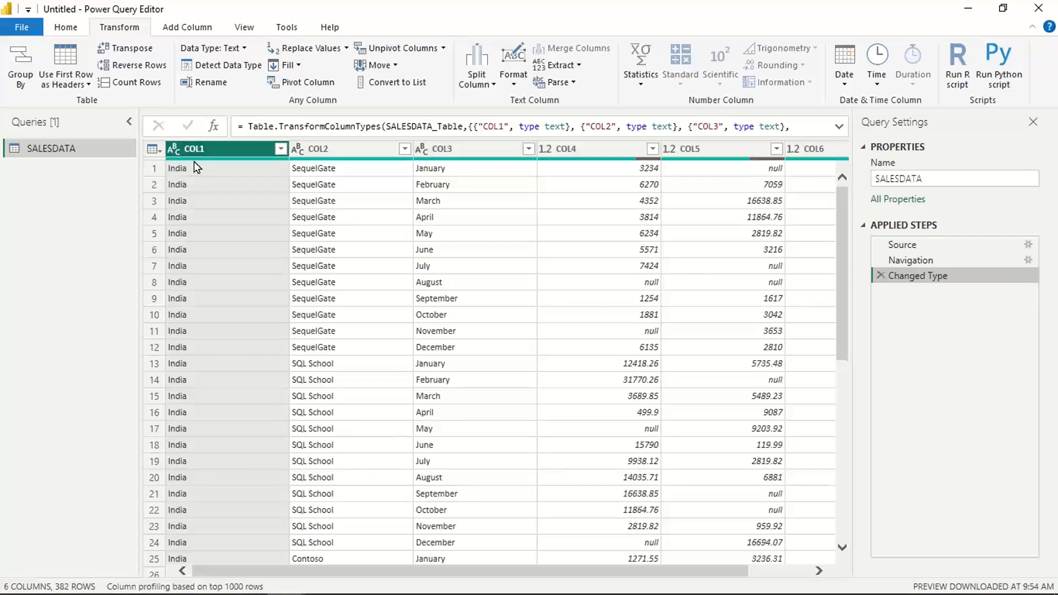
- Rename the columns COL1, COL2 and COL3 as Country, Company and Month
double_click(204, 148)
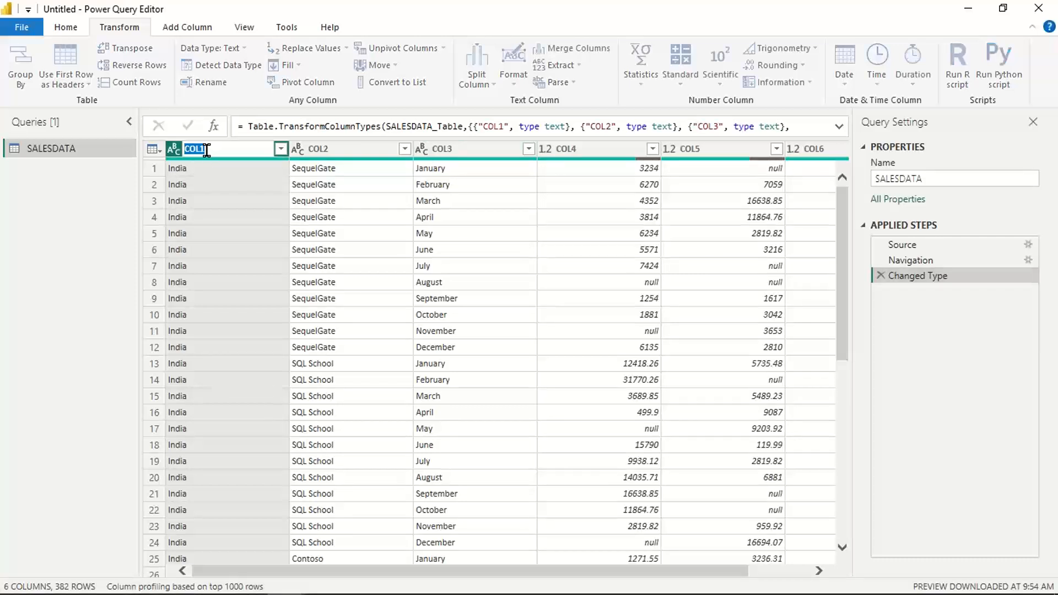
text(Country)
double_click(328, 146)
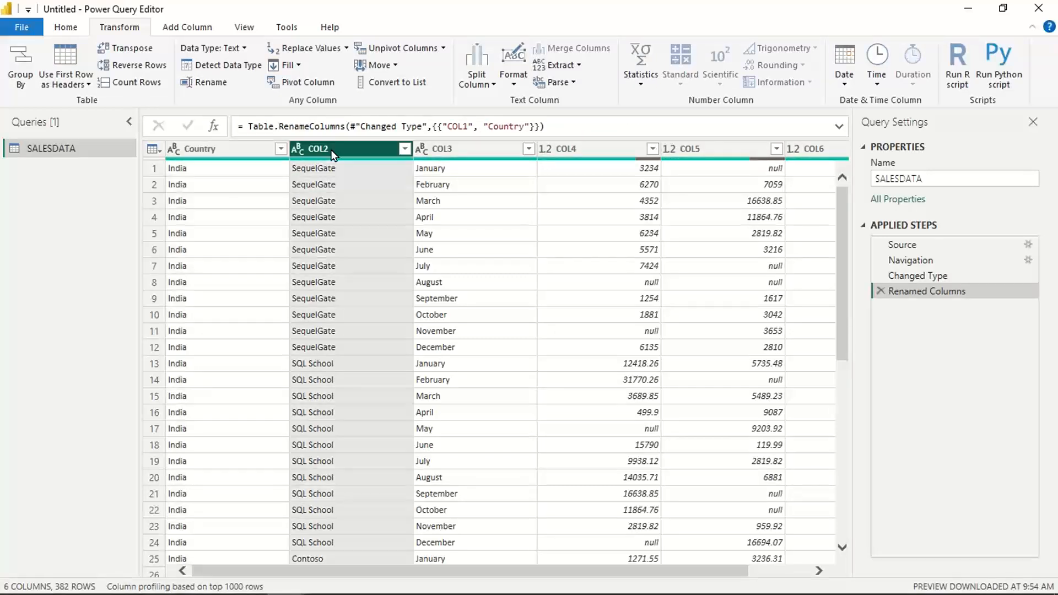
text(Company)
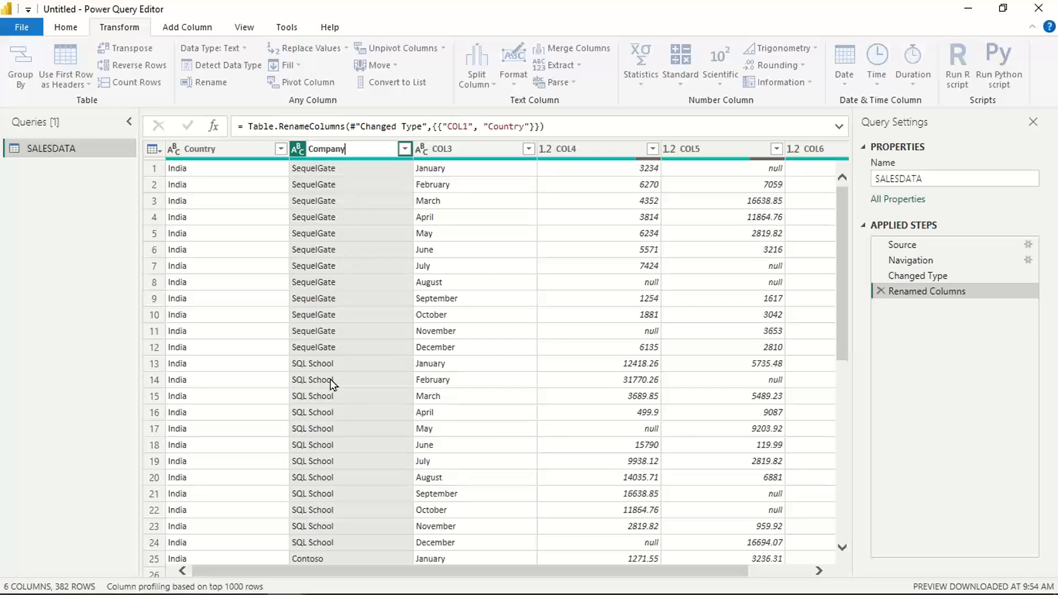
click(451, 149)
double_click(449, 149)
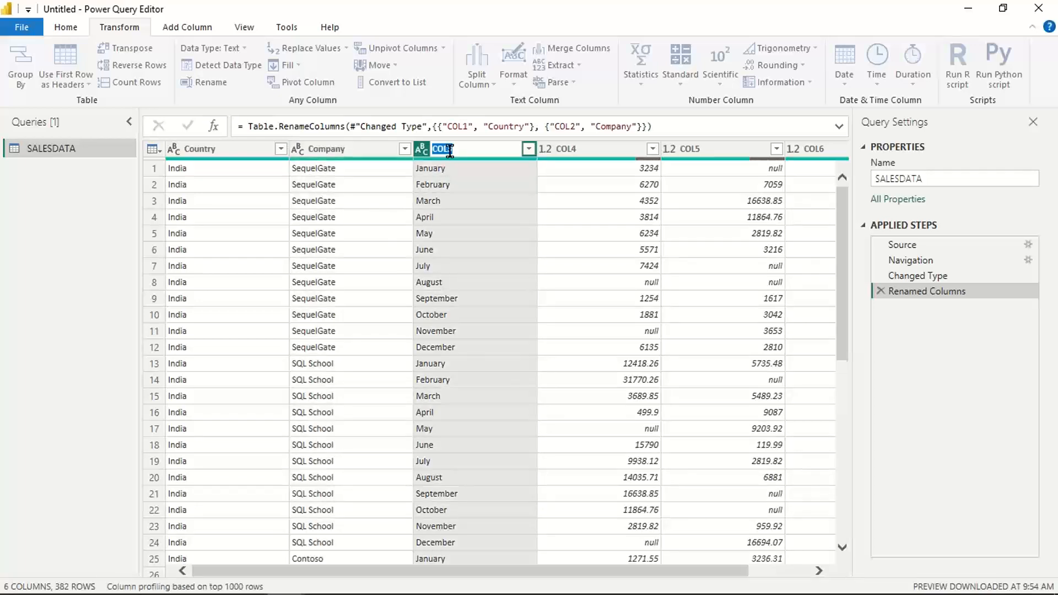
text(Month)
key(Return)
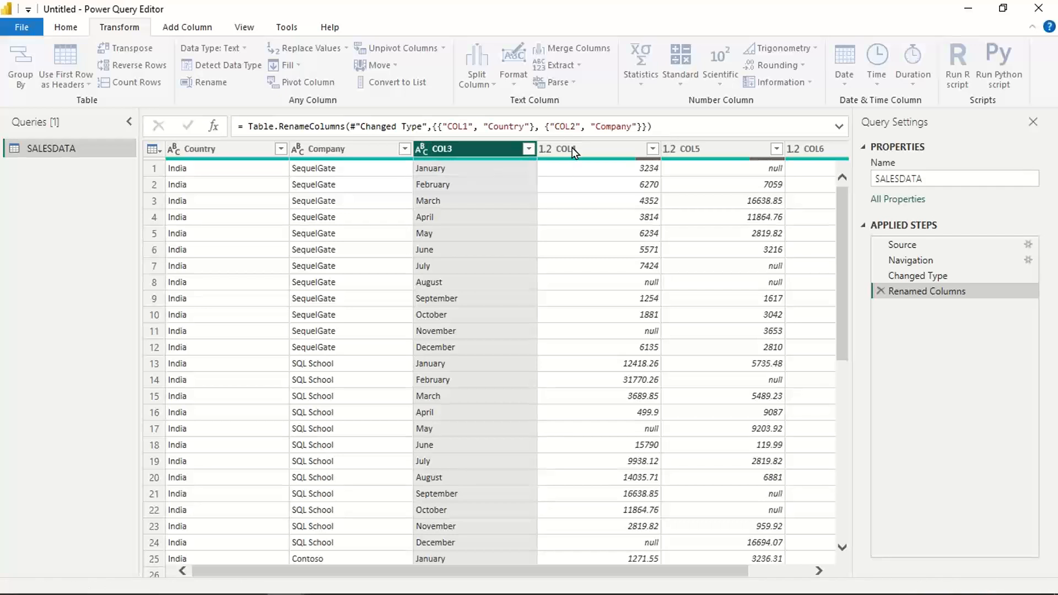
- Rename the COL4 column as Sale2021
double_click(572, 148)
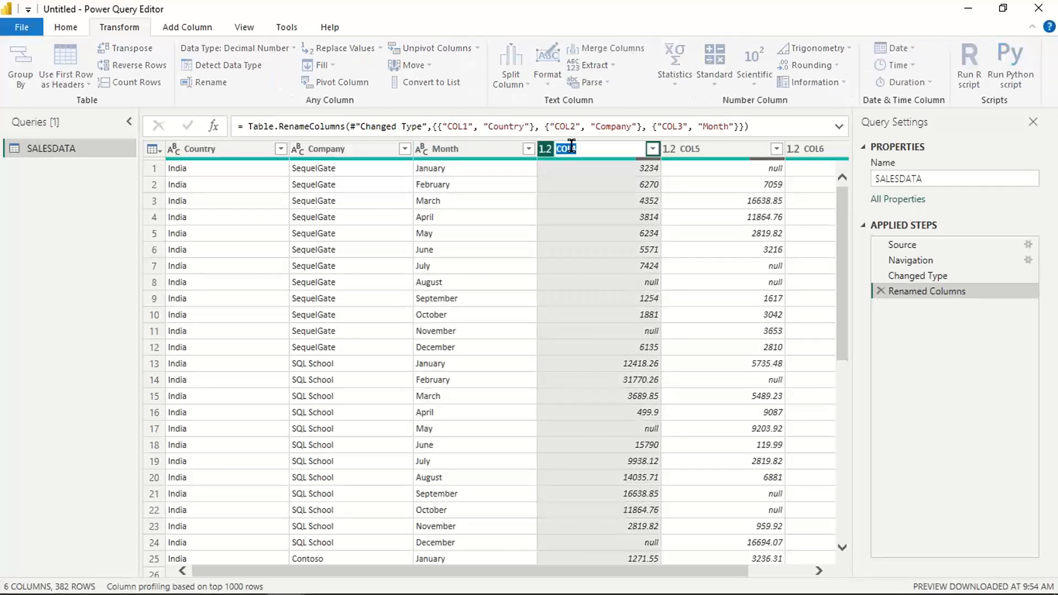
text(Sal)
text(e_1)
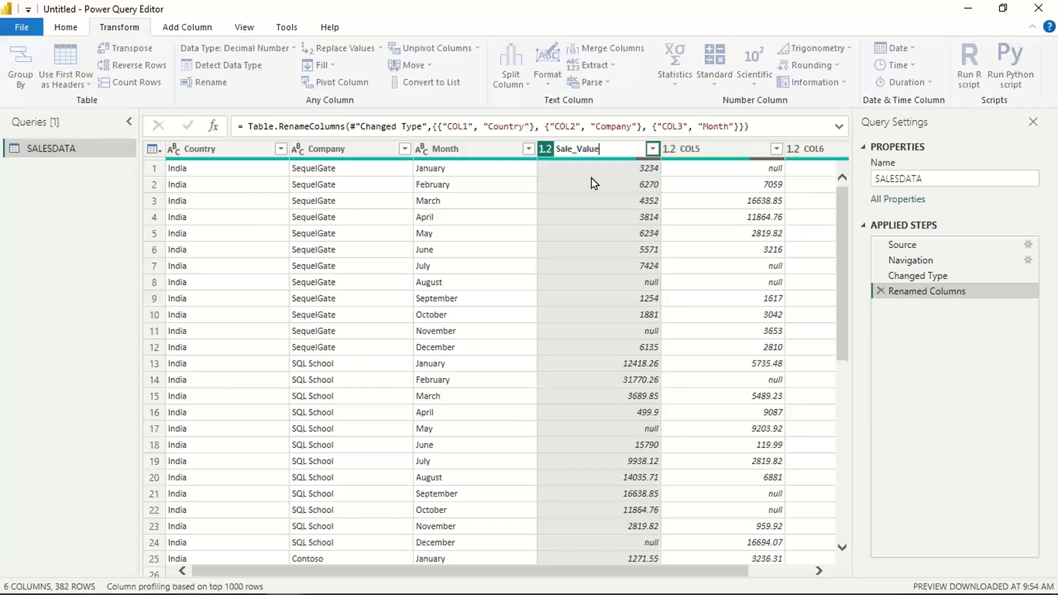
drag(576, 149, 624, 144)
key(BackSpace)
key(BackSpace)
text(2021)
- Reuse the copied Sale2021 name to rename COL5 as Sale2022 and COL6 as Sale2023
key(ctrl+a)
key(ctrl+c)
click(692, 148)
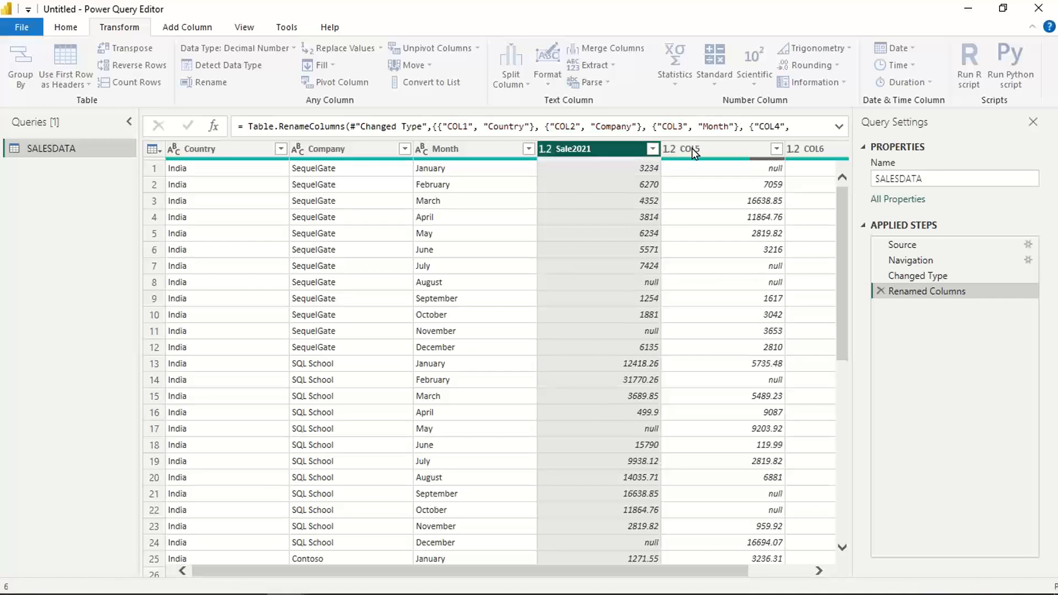
double_click(692, 148)
key(ctrl+v)
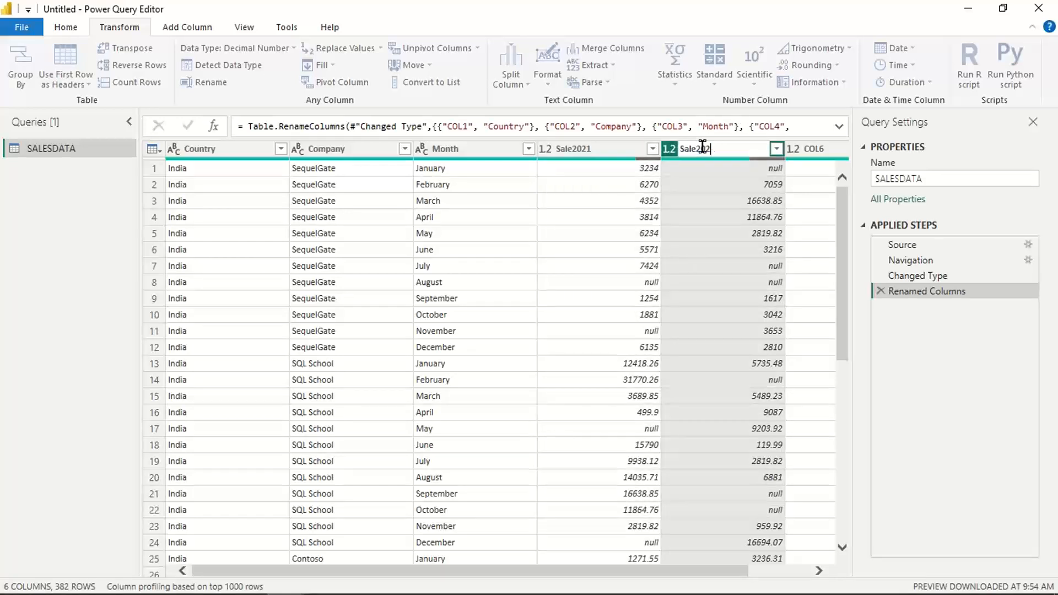
click(804, 149)
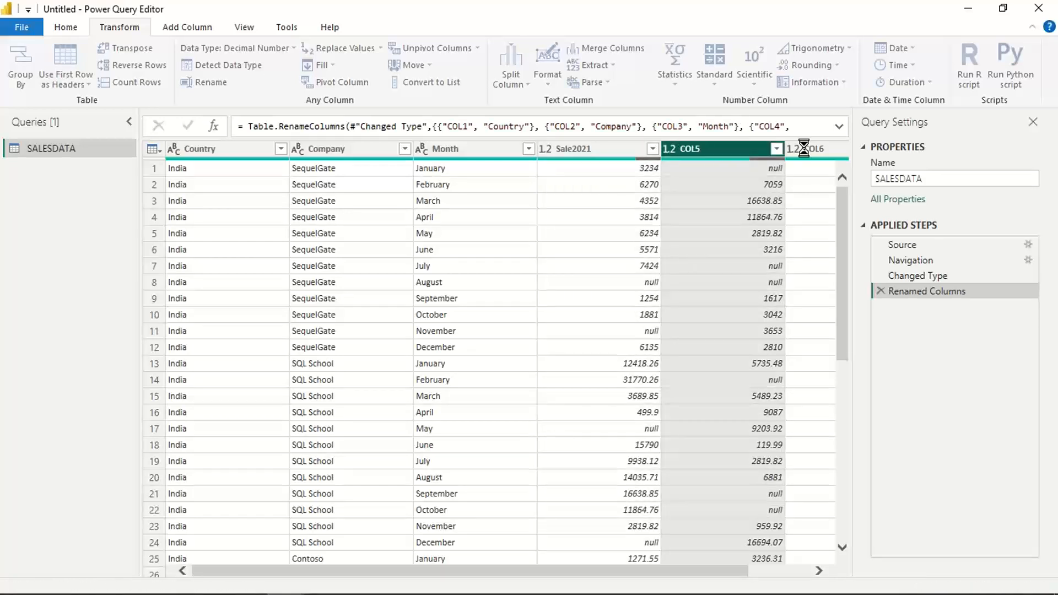
double_click(758, 147)
key(ctrl+v)
key(BackSpace)
text(3)
click(762, 206)
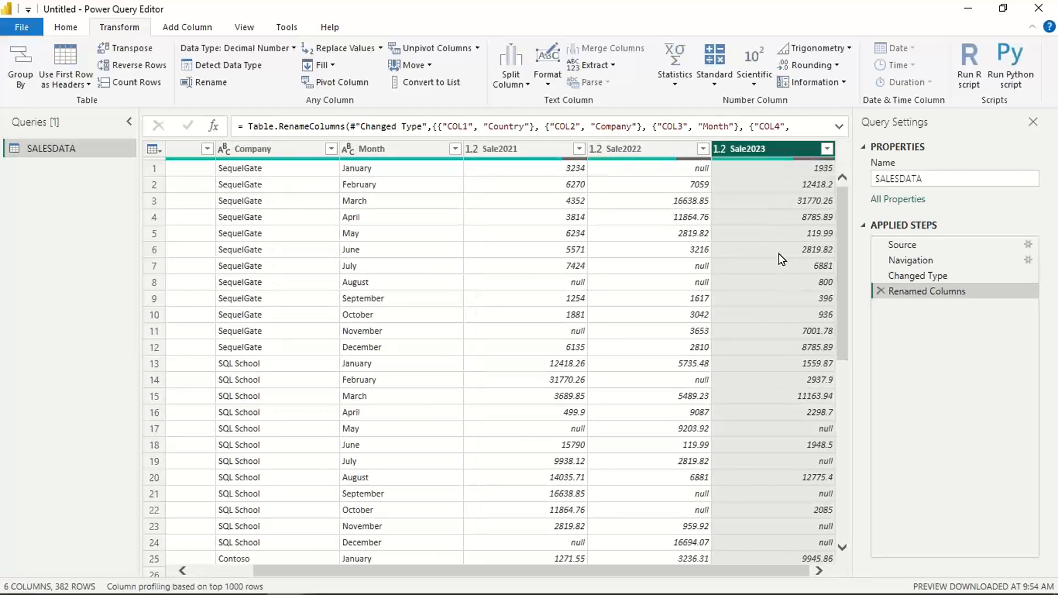
- Apply the query changes and close the Power Query Editor
click(69, 31)
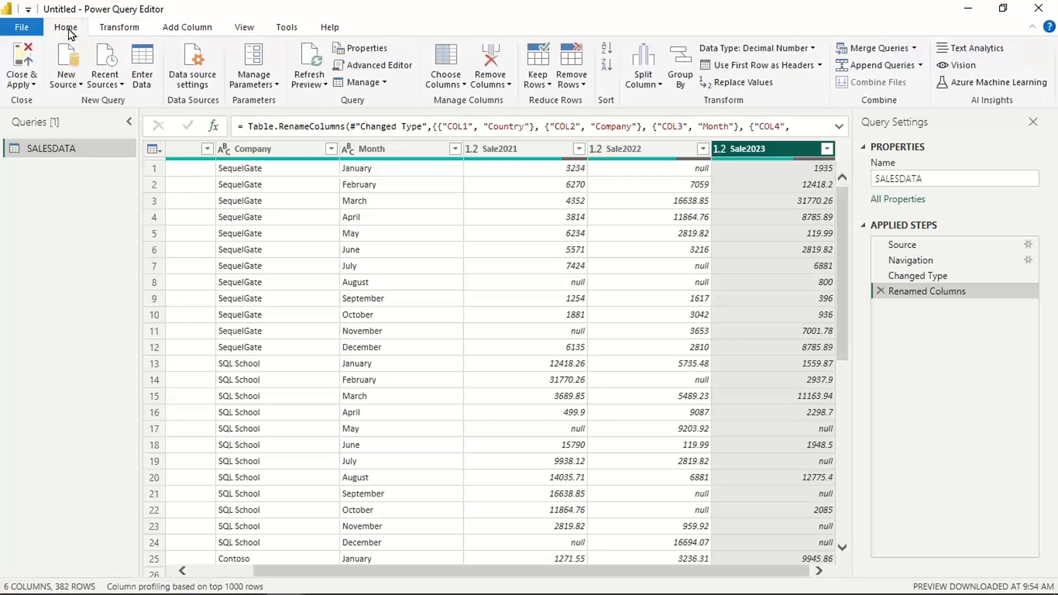
click(22, 83)
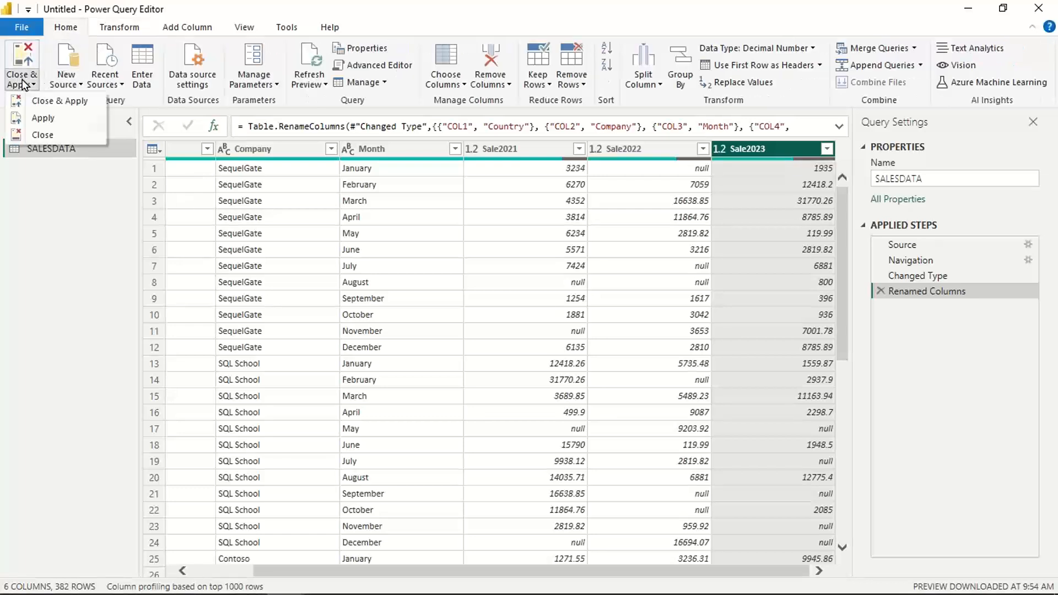
click(46, 105)
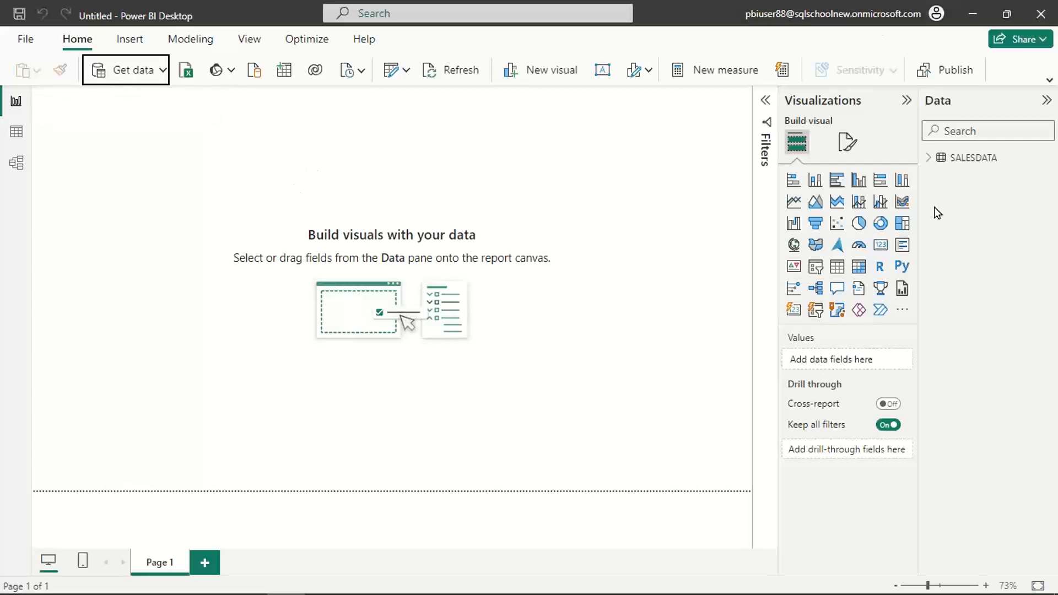
- Add a treemap in focus mode with Country as category, Company as details and Sale2021 as values
click(928, 159)
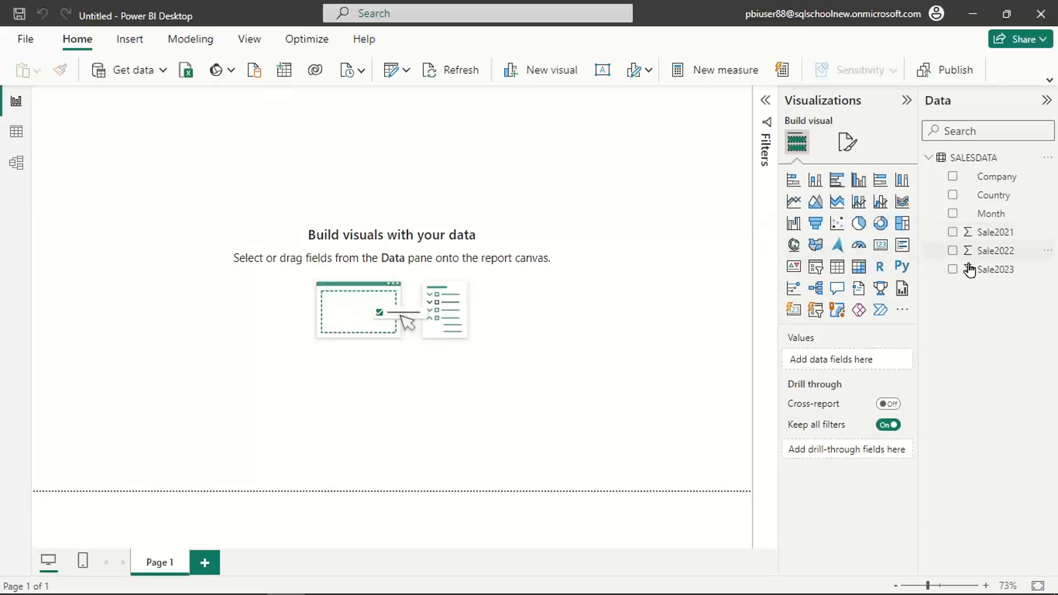
click(903, 224)
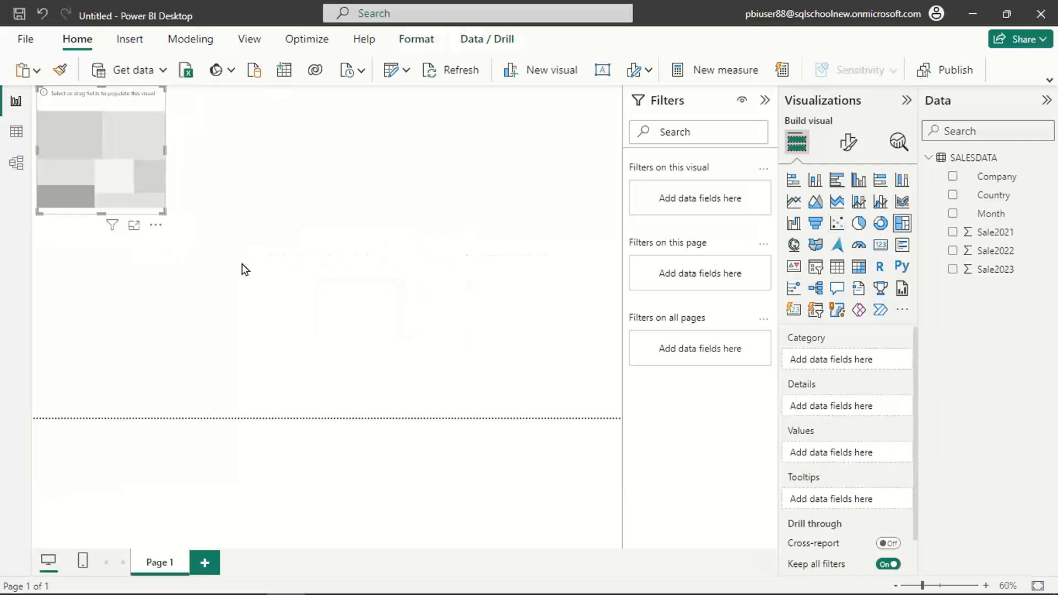
click(134, 225)
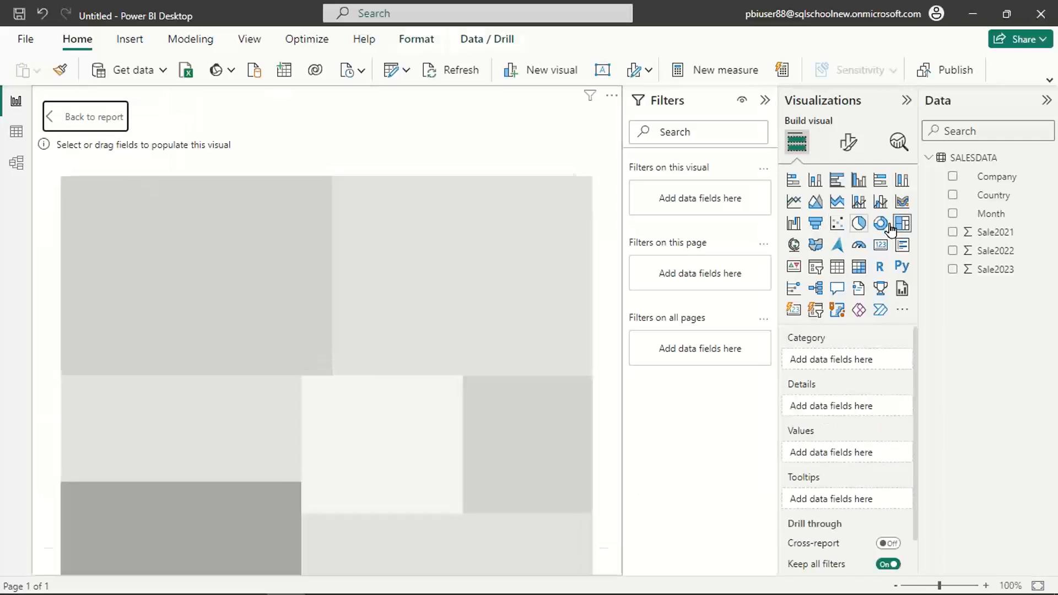
click(953, 197)
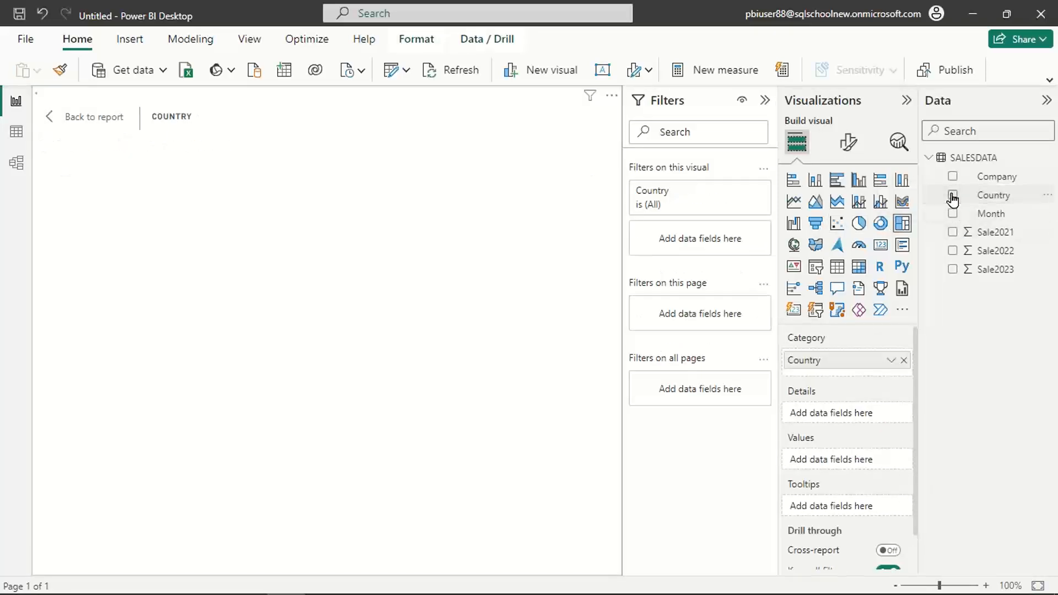
click(953, 231)
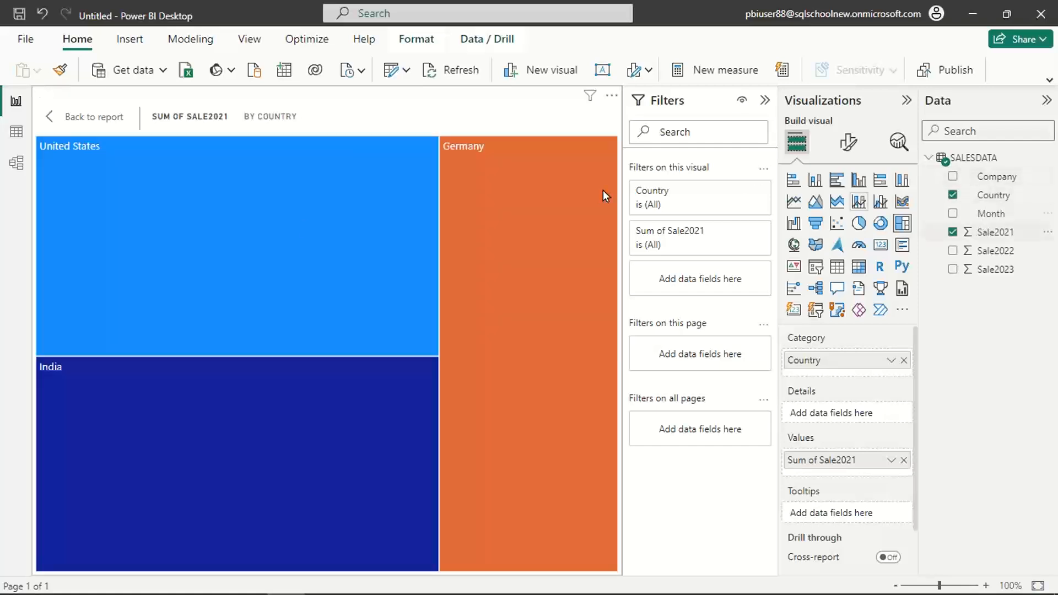
click(953, 178)
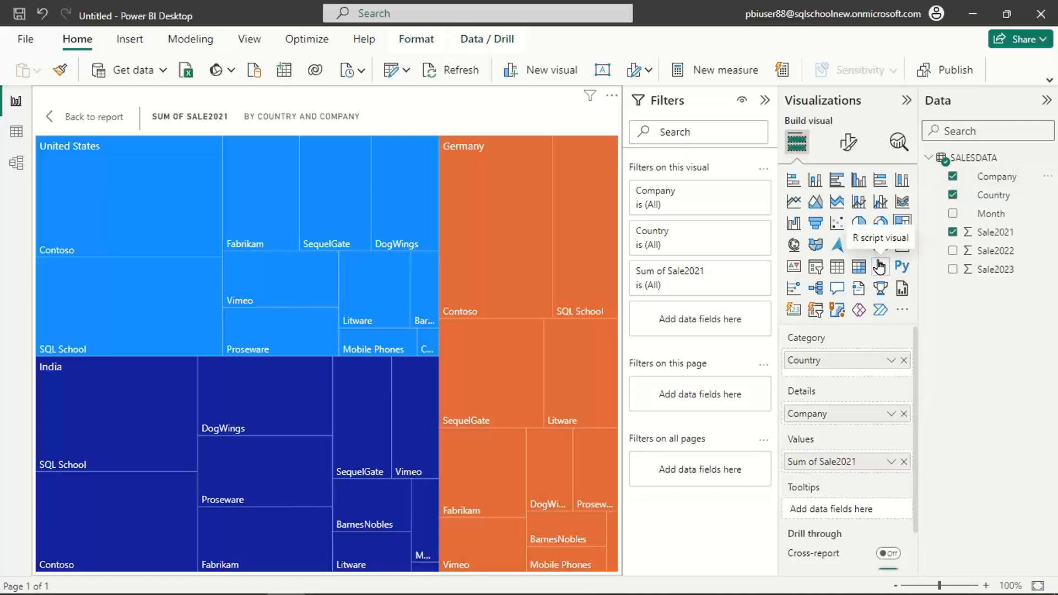
- Turn on the treemap's data labels and return to the visual's field settings
click(849, 142)
click(899, 314)
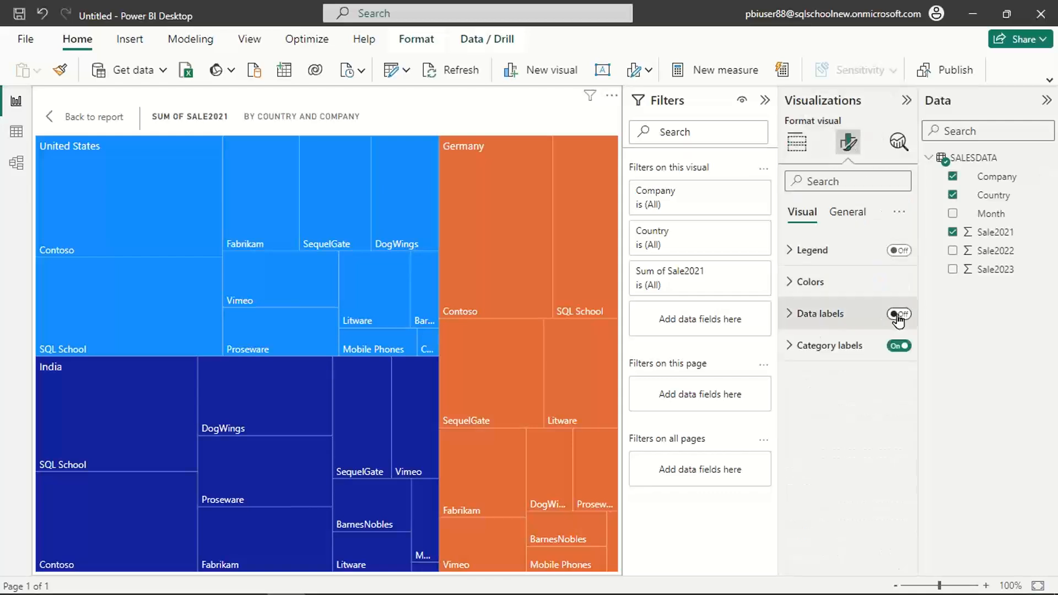
click(797, 142)
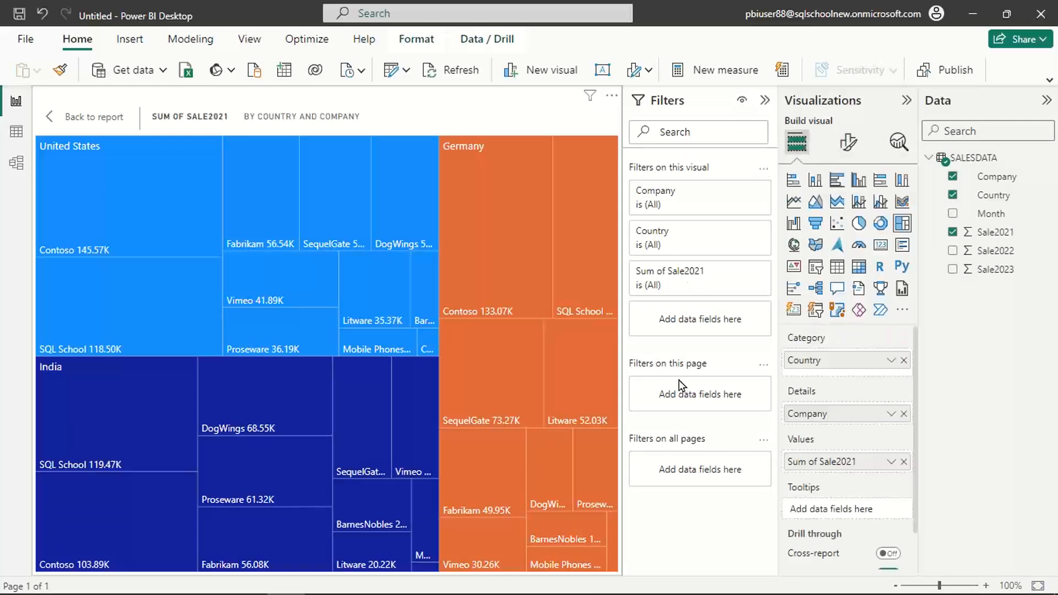
- Collapse the Filters pane beside the treemap and switch to the Snowflake worksheet in Chrome
click(764, 100)
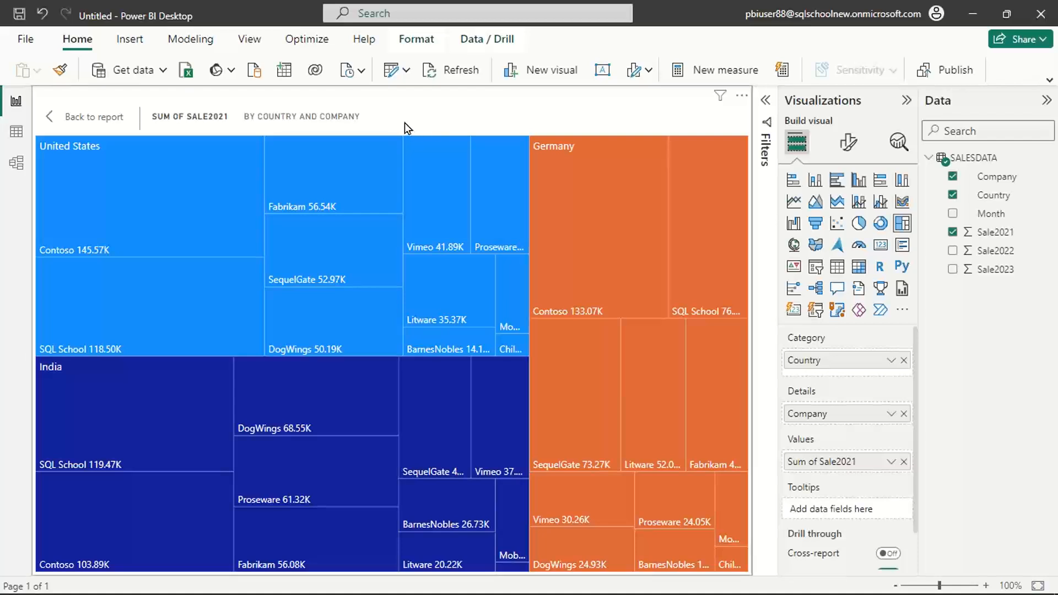
mouse_move(149, 593)
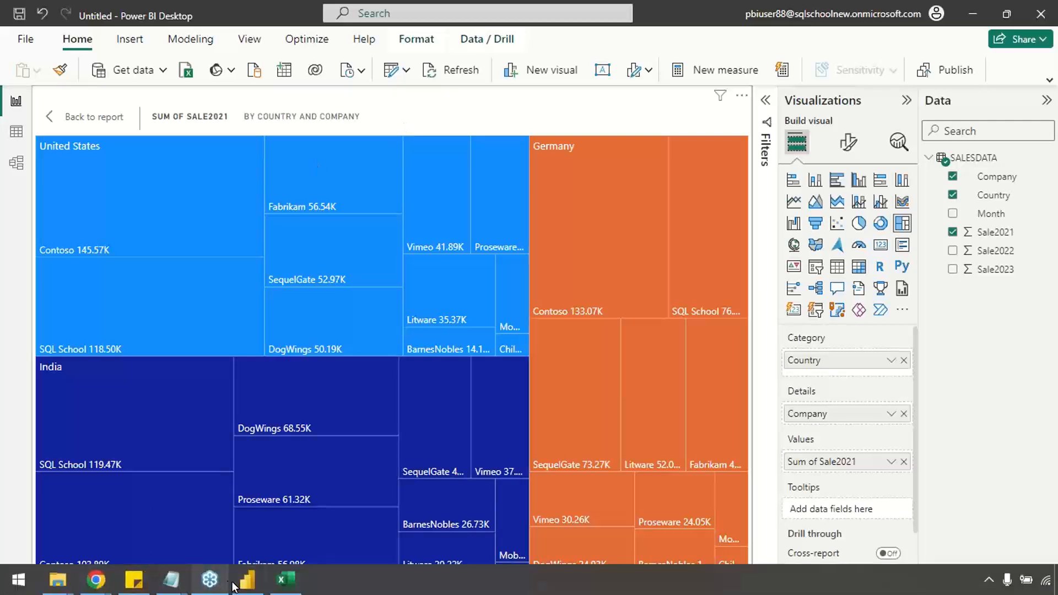
mouse_move(116, 586)
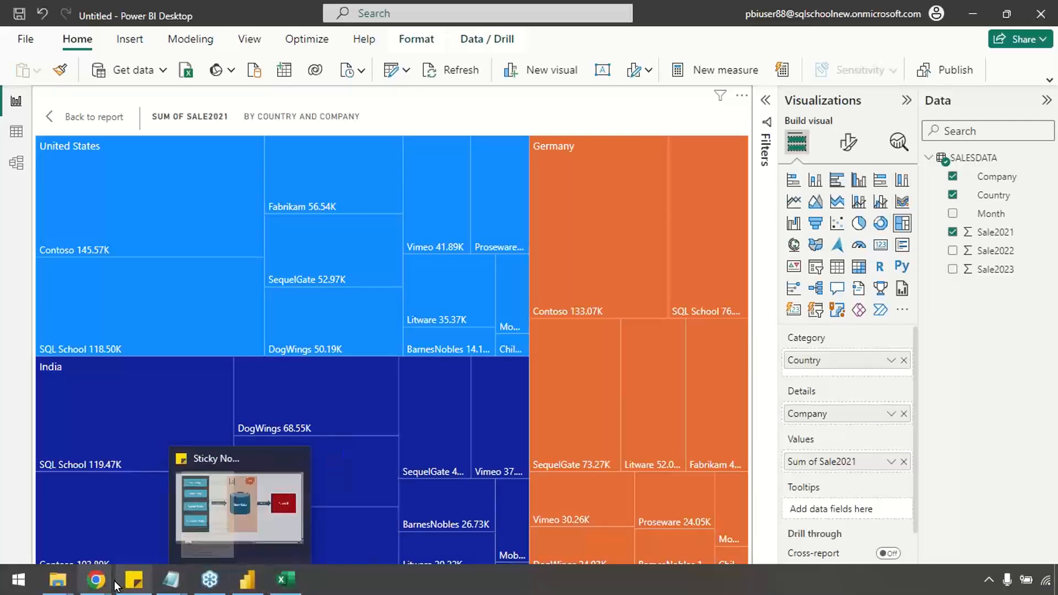
mouse_move(245, 580)
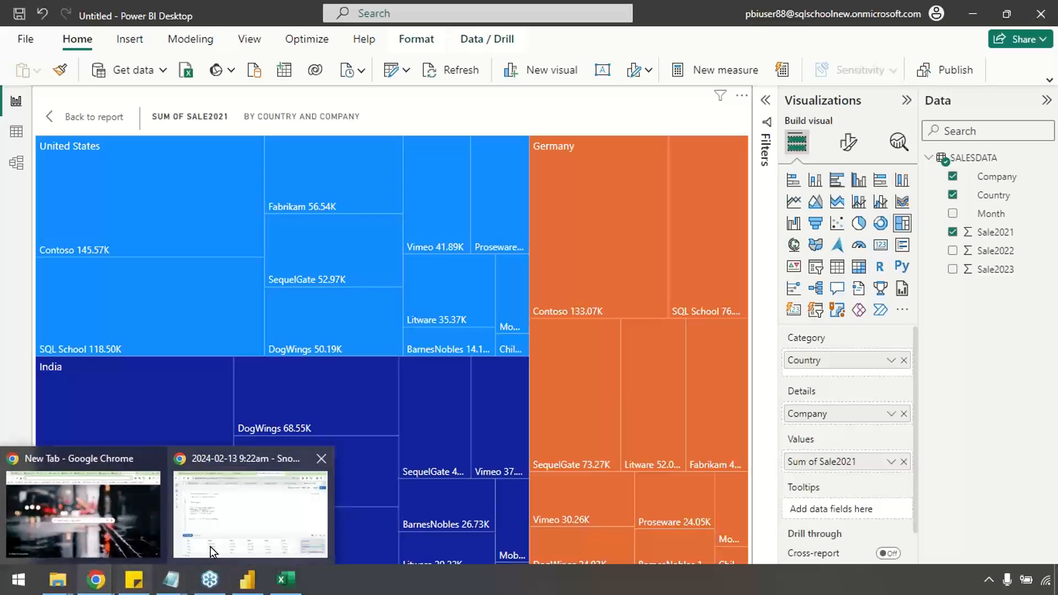
click(210, 551)
- Examine the column data types in the worksheet's etlschema.salesdata table definition
scroll(246, 267, up, 8)
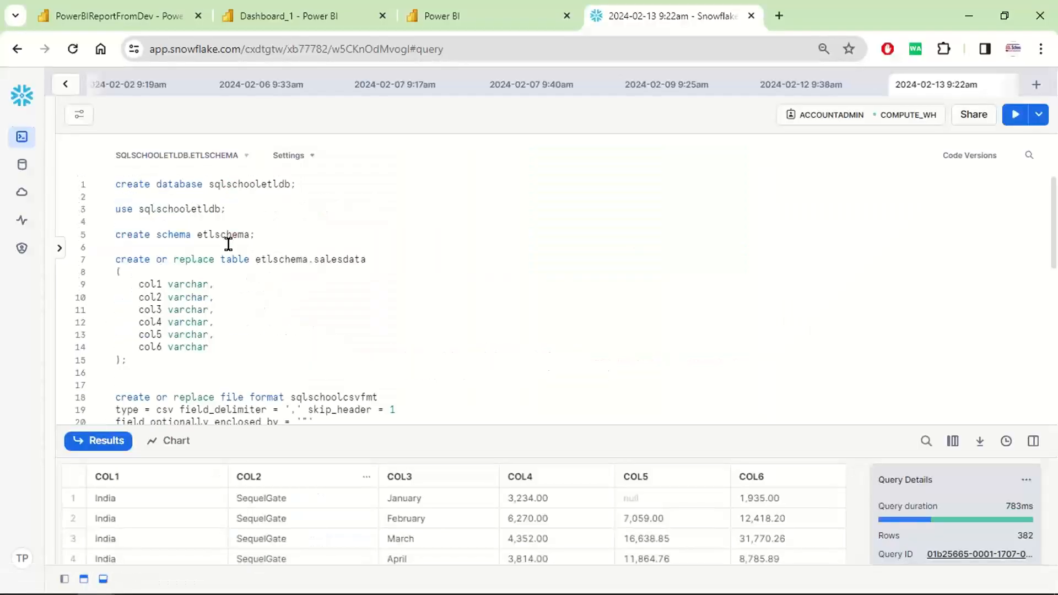
double_click(189, 286)
double_click(191, 308)
double_click(191, 312)
double_click(189, 335)
double_click(185, 346)
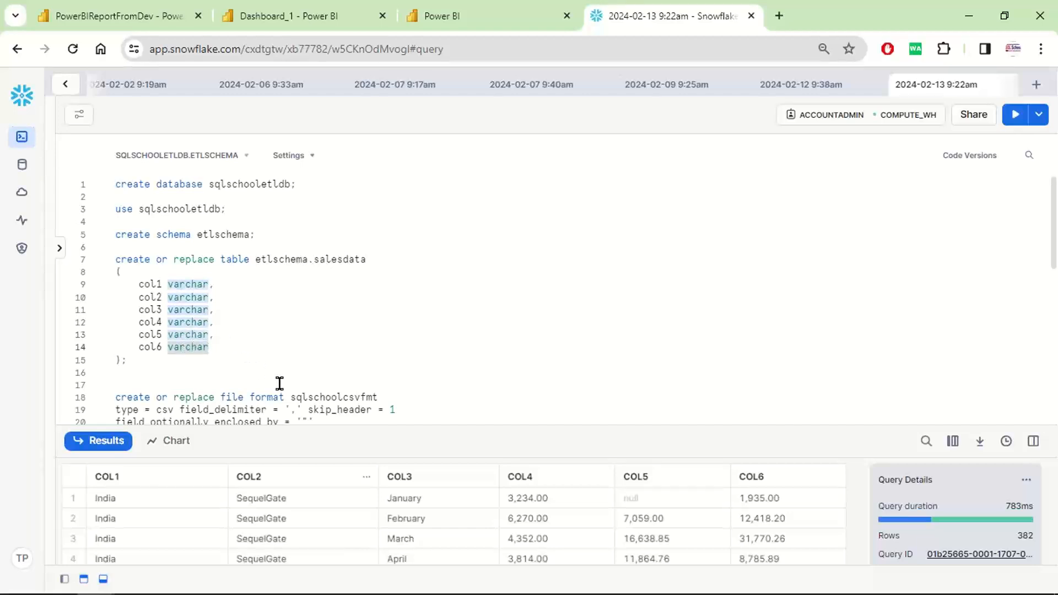
- Examine the sqlschoolcsvfmt file format definition and compare its type with the salesdata column types
click(269, 409)
key(Down)
key(Down)
key(Down)
key(Down)
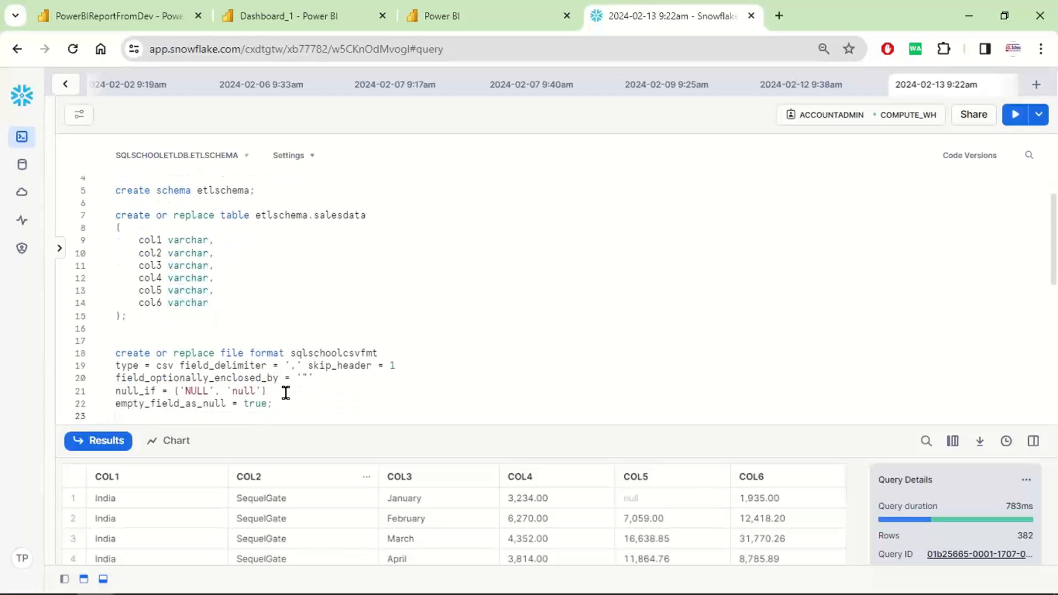
double_click(164, 365)
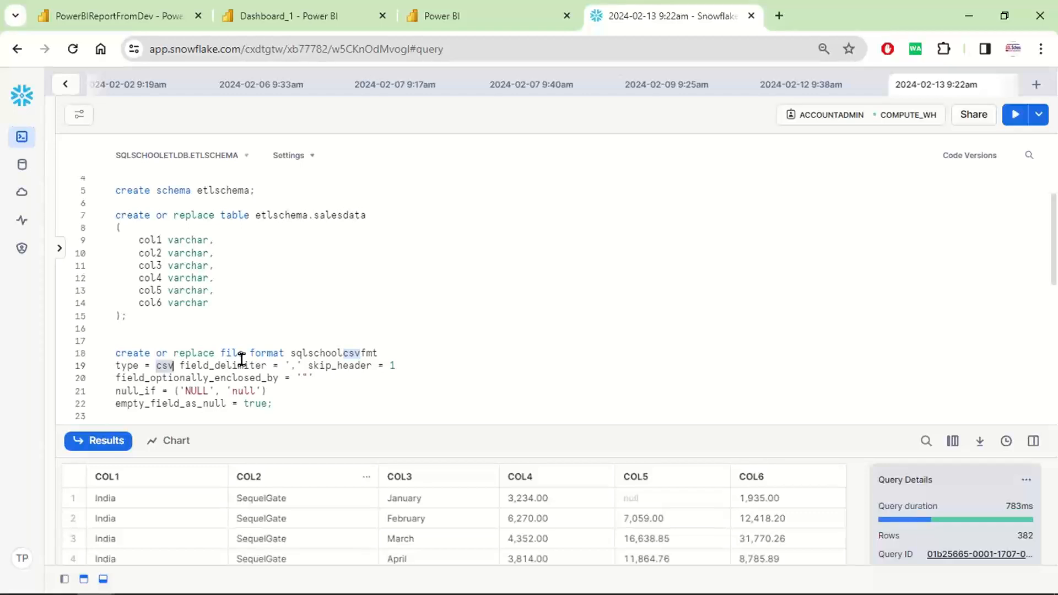
double_click(183, 251)
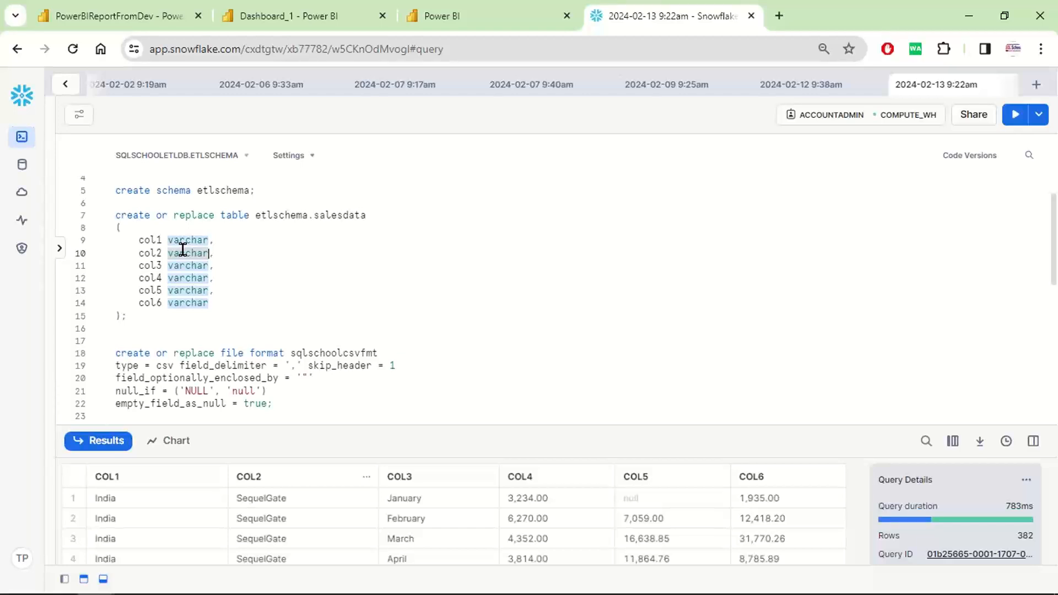
click(283, 411)
key(Return)
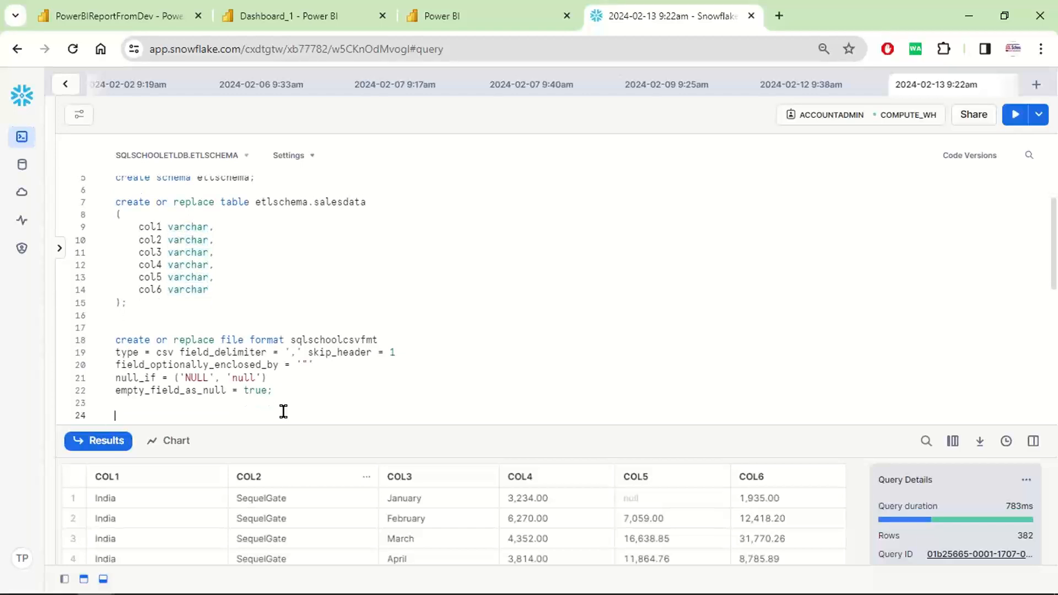
key(Return)
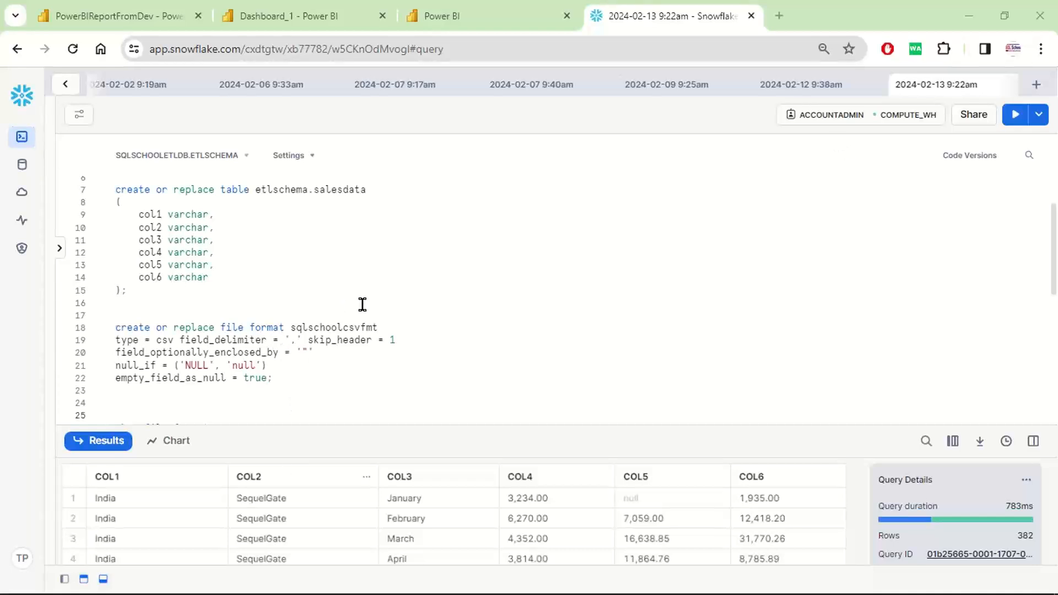
- Switch back to the Power BI Desktop report and check the list of common data sources
key(super+d)
mouse_move(245, 584)
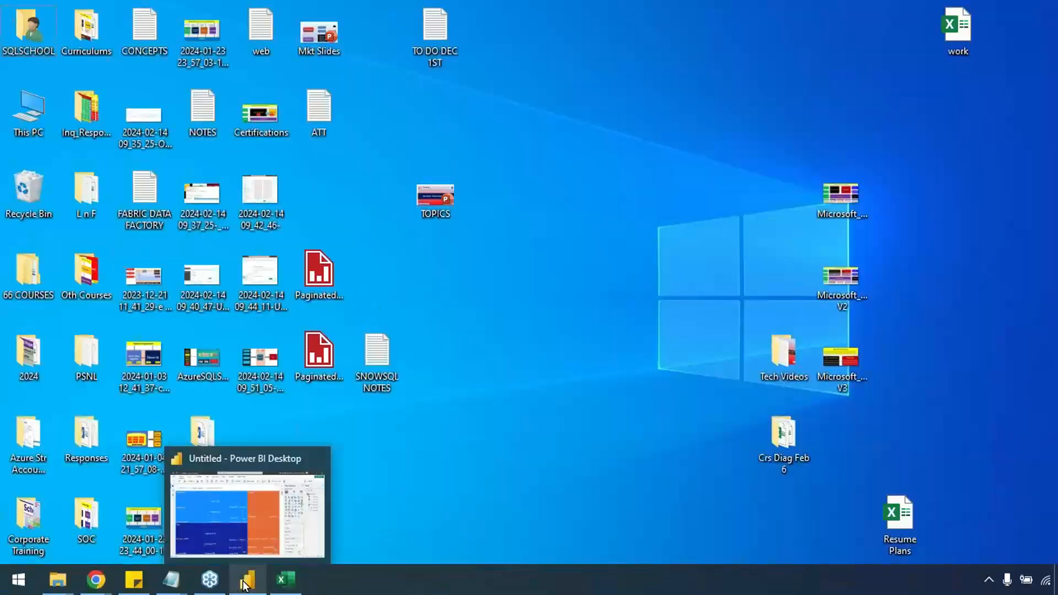
click(262, 530)
click(163, 70)
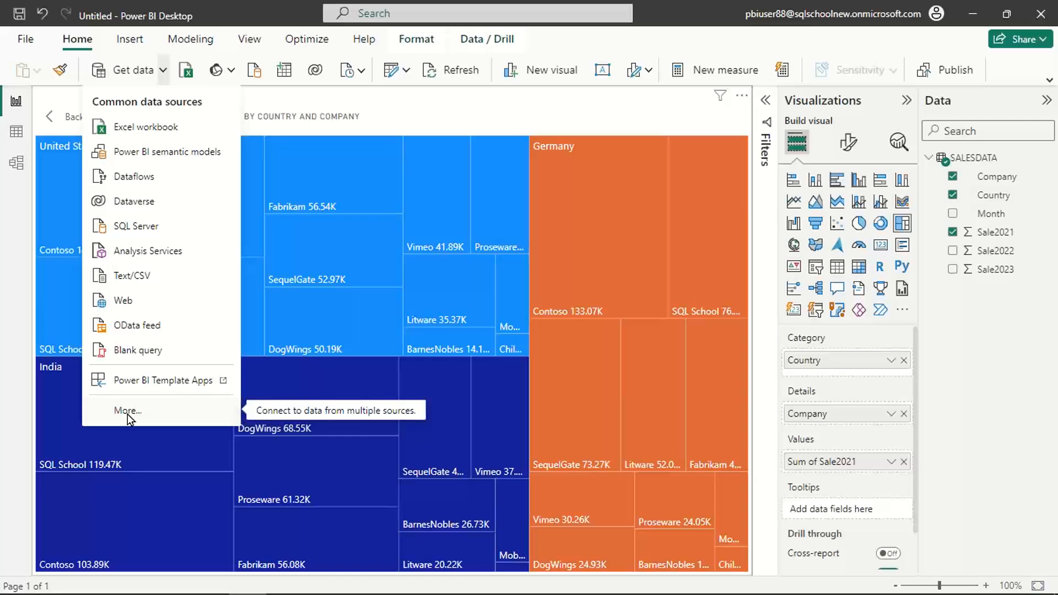
click(503, 193)
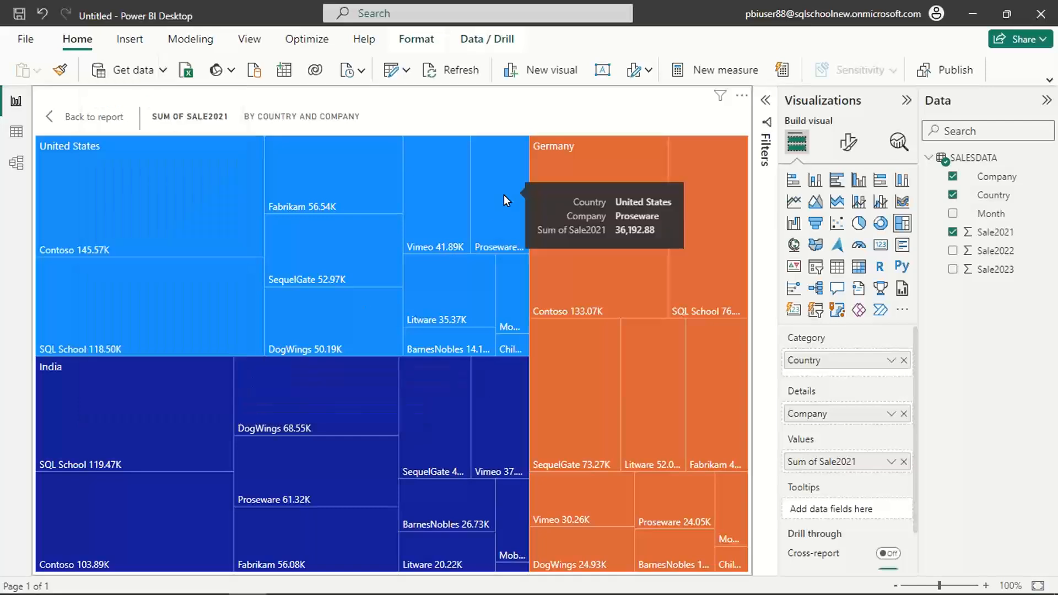
click(503, 194)
- Search Windows for "power bi" and launch Power BI Desktop (September 2023)
mouse_move(44, 576)
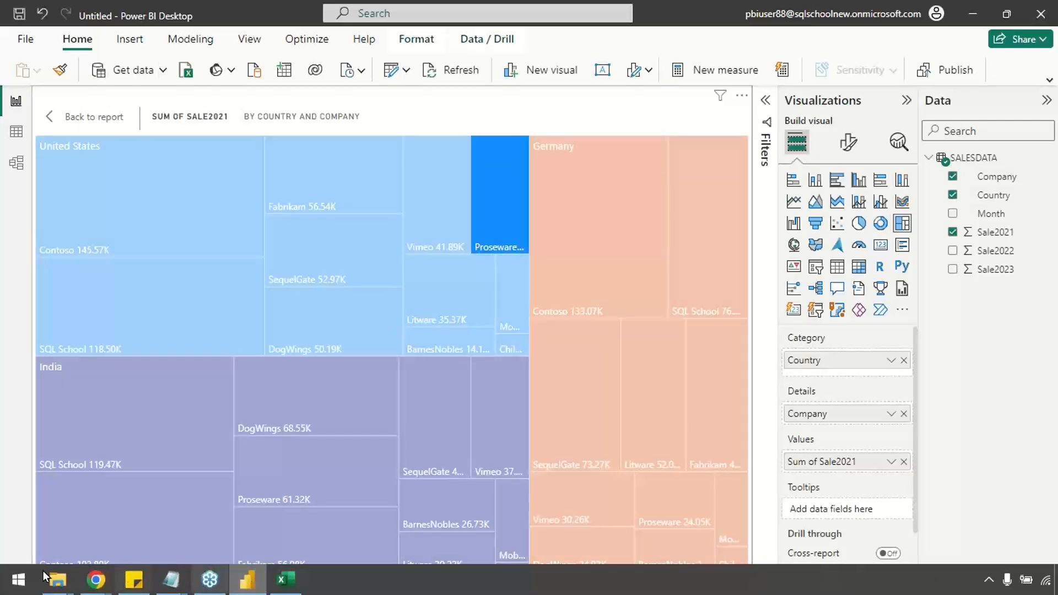
click(16, 588)
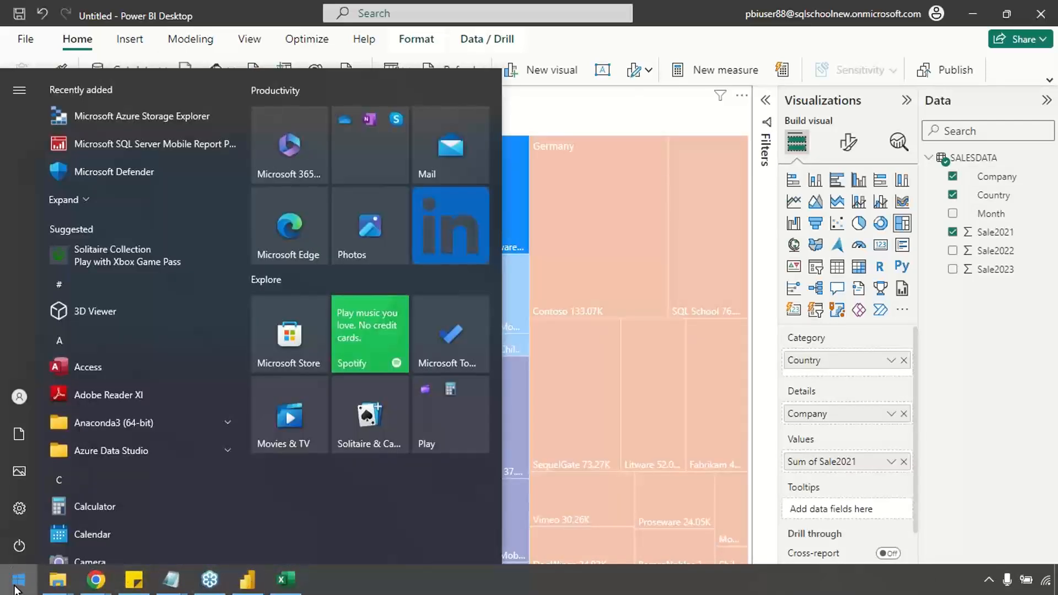
text(power bi)
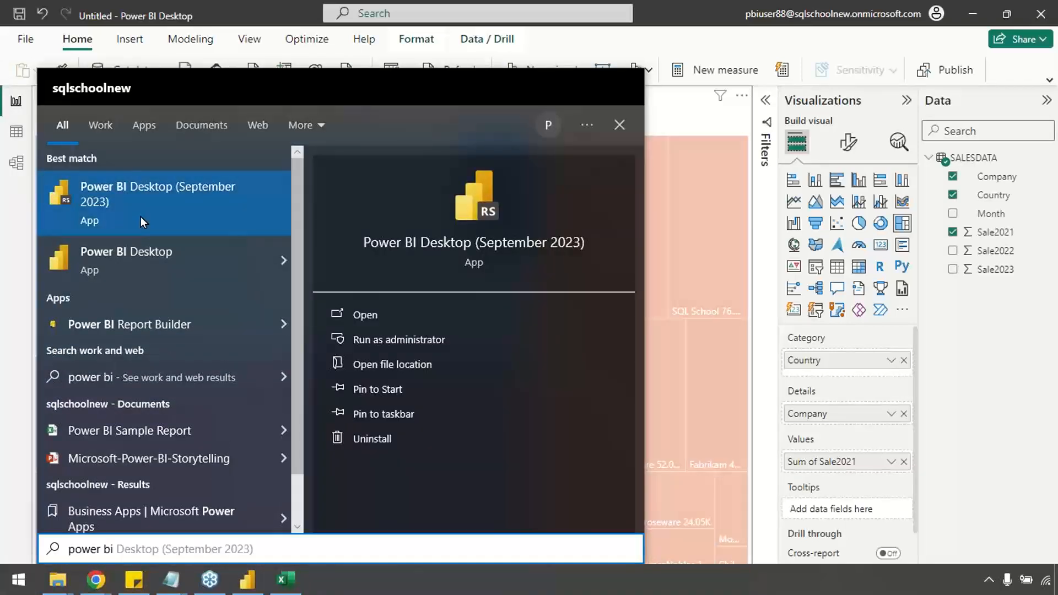
click(141, 208)
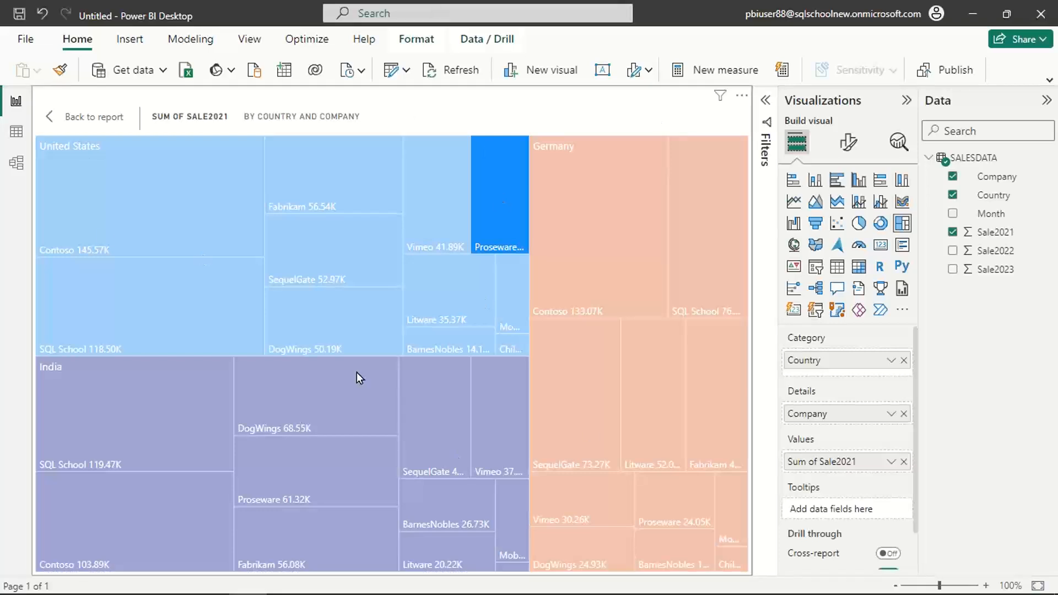
- Search the data connectors for "snow", review the Snowflake connection's server and warehouse fields, and close it without connecting
click(163, 70)
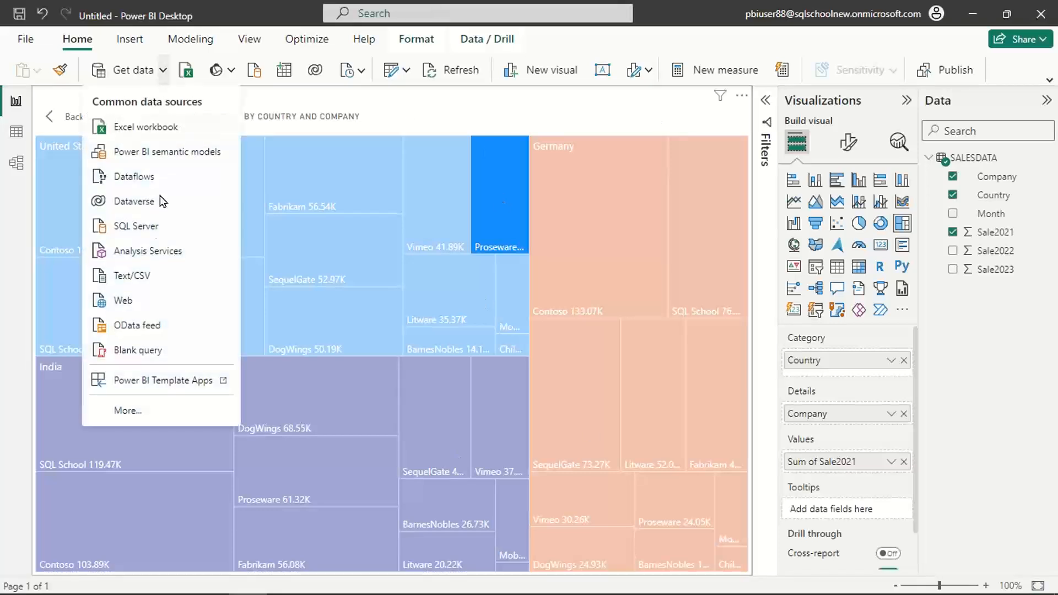
click(127, 411)
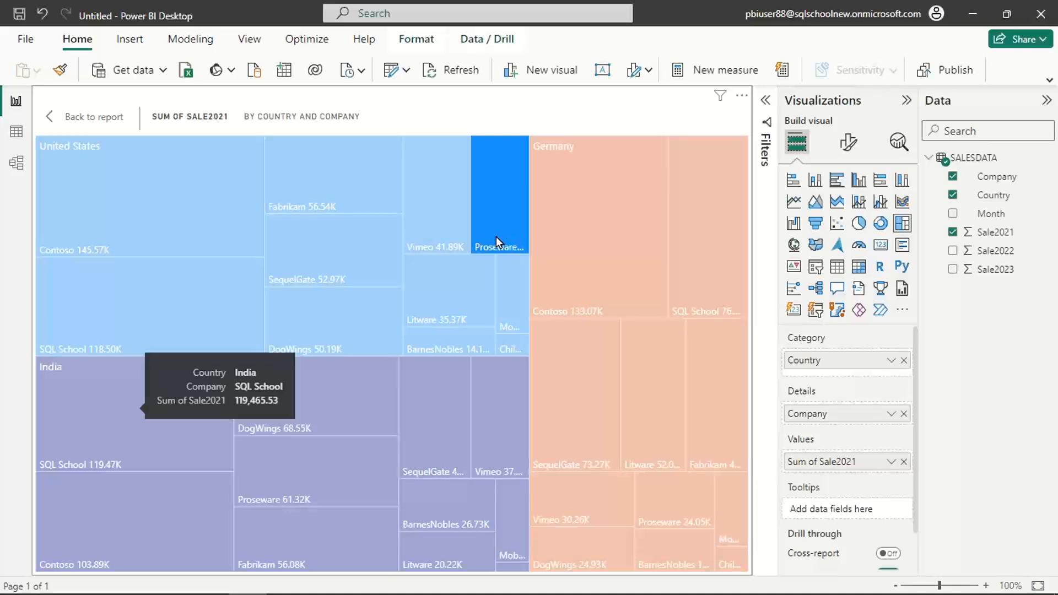
text(snow)
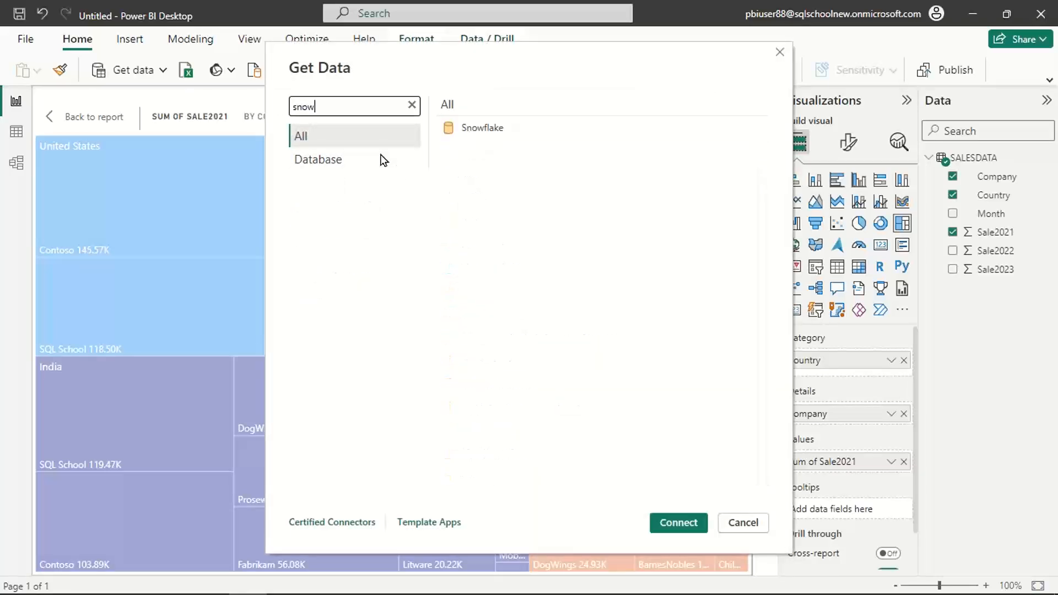
click(487, 134)
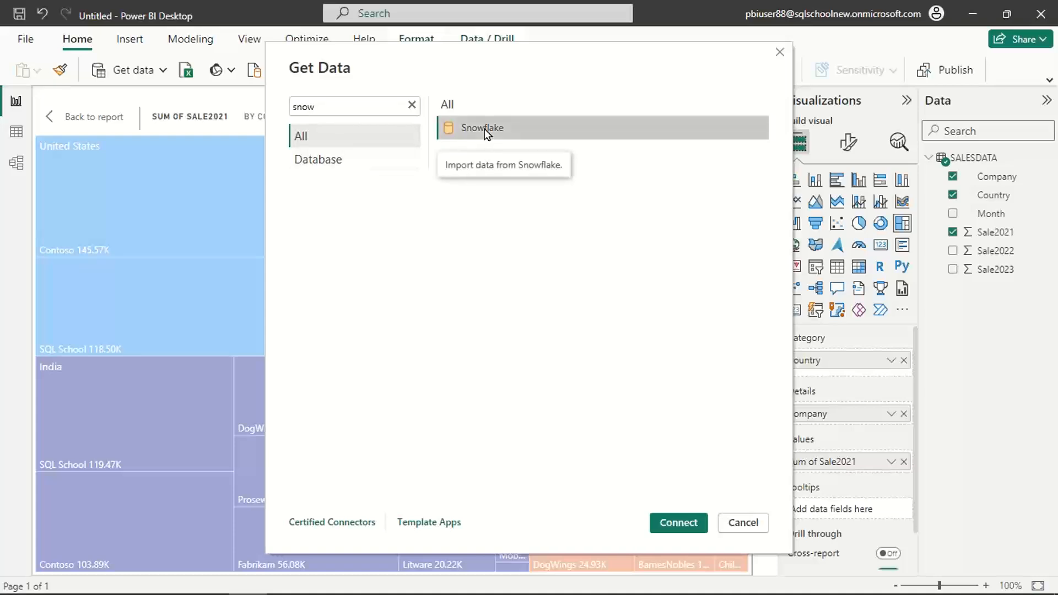
click(679, 523)
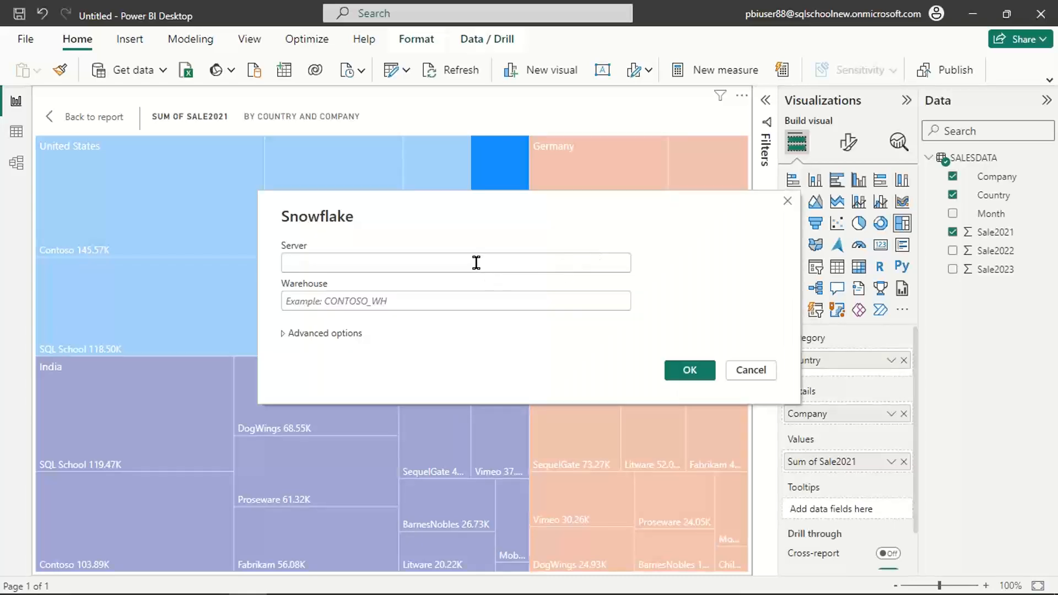
click(476, 263)
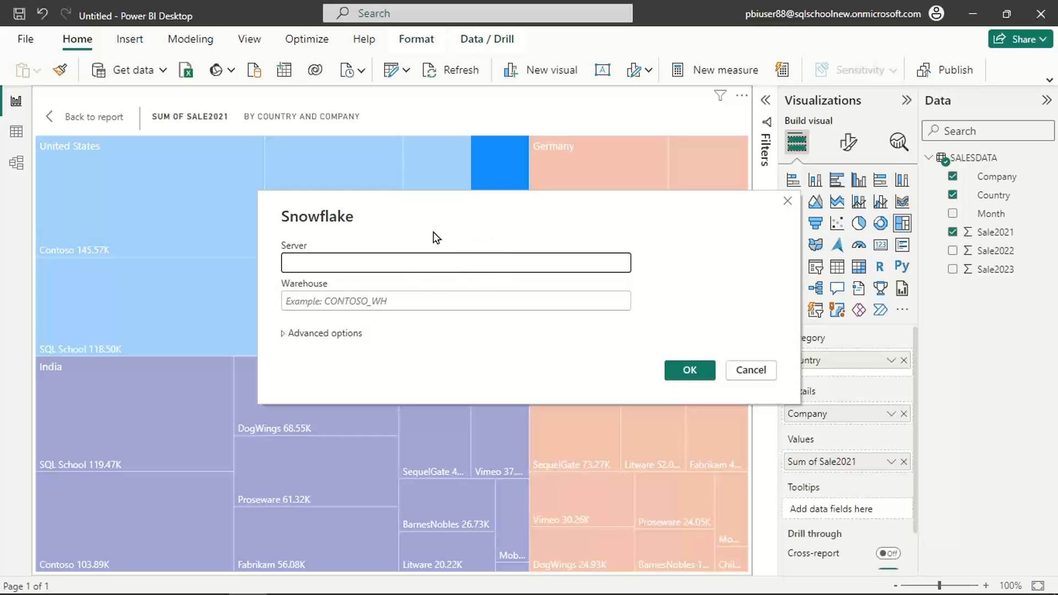
drag(507, 217, 451, 209)
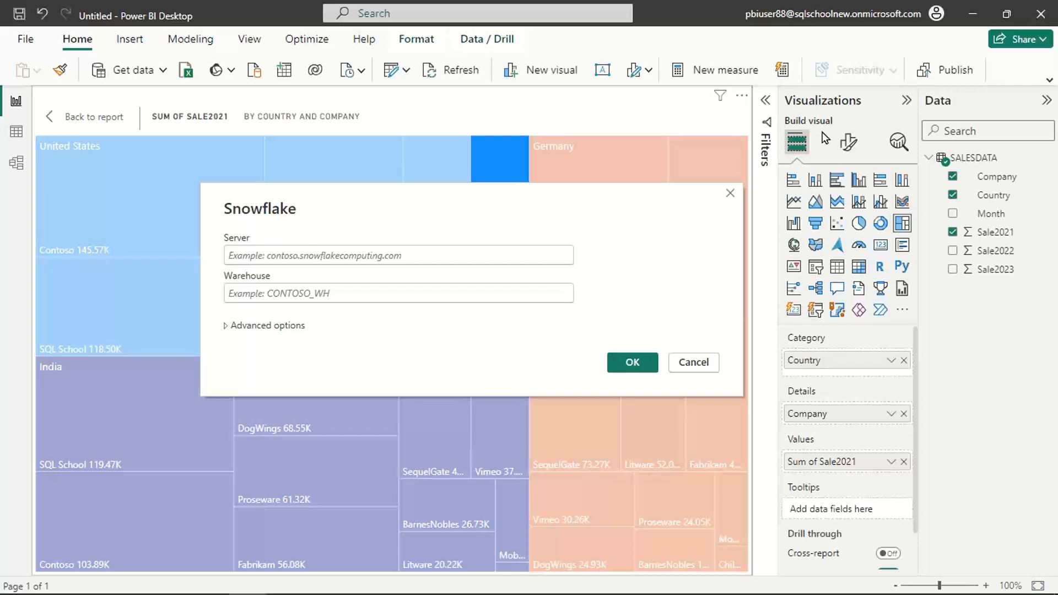
click(731, 197)
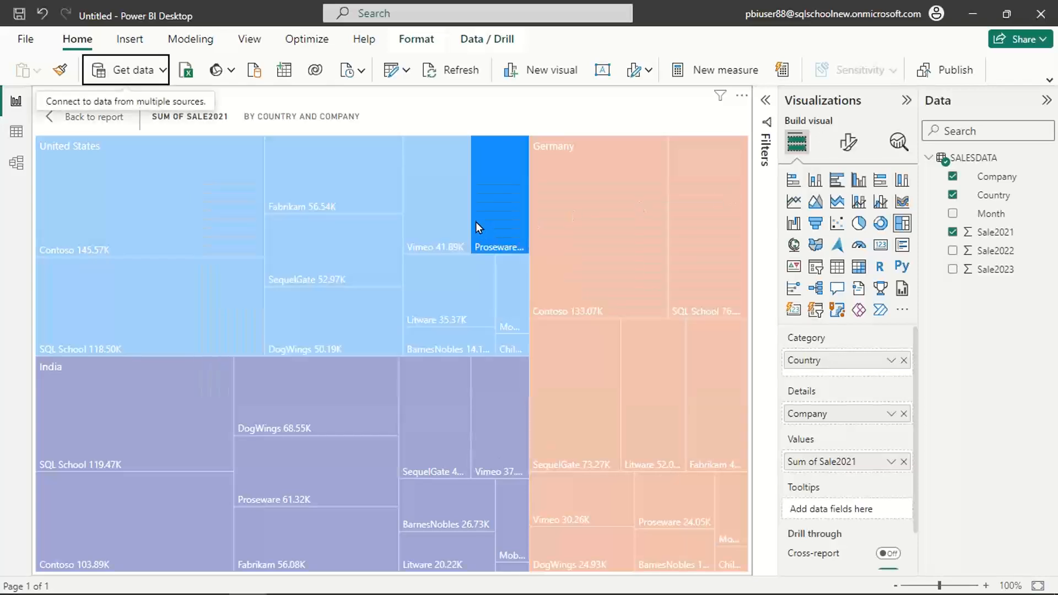
mouse_move(488, 211)
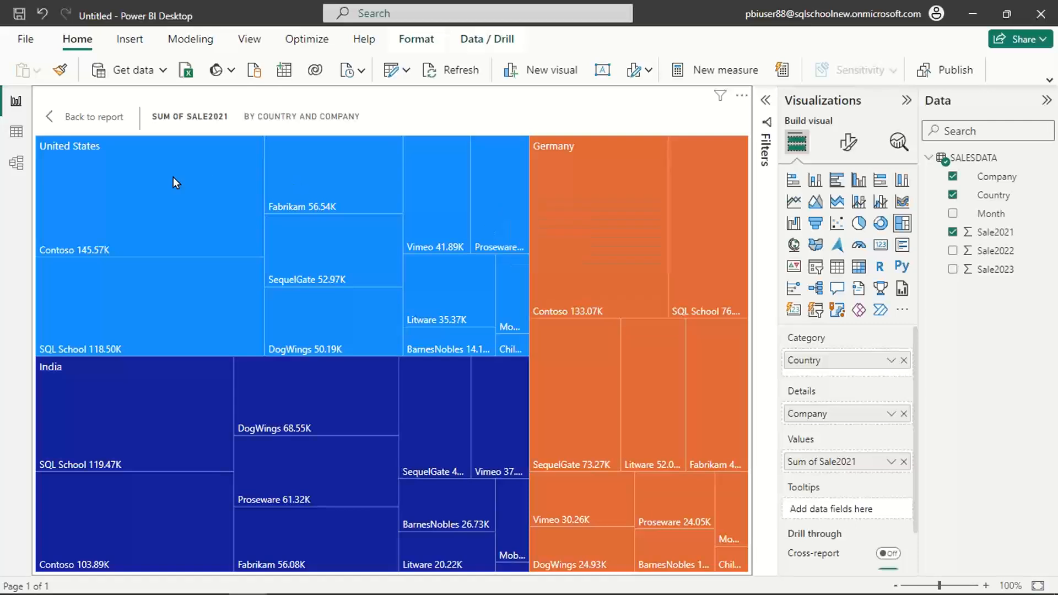
mouse_move(678, 438)
mouse_move(309, 169)
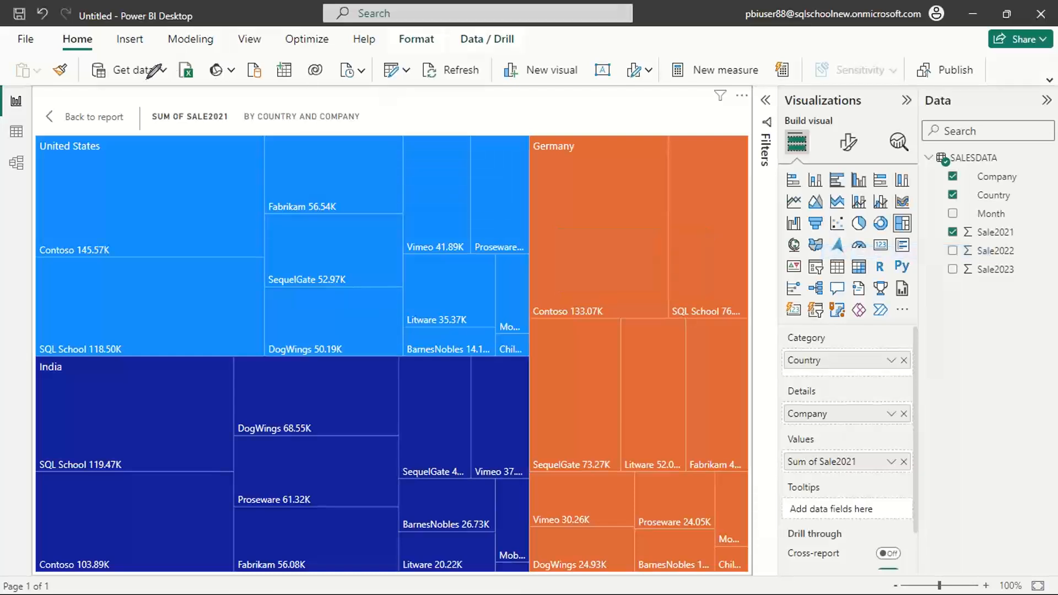
mouse_move(145, 88)
mouse_down()
mouse_move(281, 131)
mouse_move(297, 179)
mouse_up()
mouse_move(322, 142)
mouse_down()
mouse_move(318, 250)
mouse_move(411, 226)
mouse_move(436, 273)
mouse_up()
drag(444, 254, 460, 326)
mouse_move(448, 221)
mouse_down()
mouse_move(507, 218)
mouse_move(547, 186)
mouse_move(553, 241)
mouse_up()
mouse_move(542, 226)
mouse_down()
mouse_move(598, 216)
mouse_move(596, 207)
mouse_move(641, 388)
mouse_up()
mouse_move(606, 357)
mouse_down()
mouse_move(644, 390)
mouse_move(665, 367)
mouse_up()
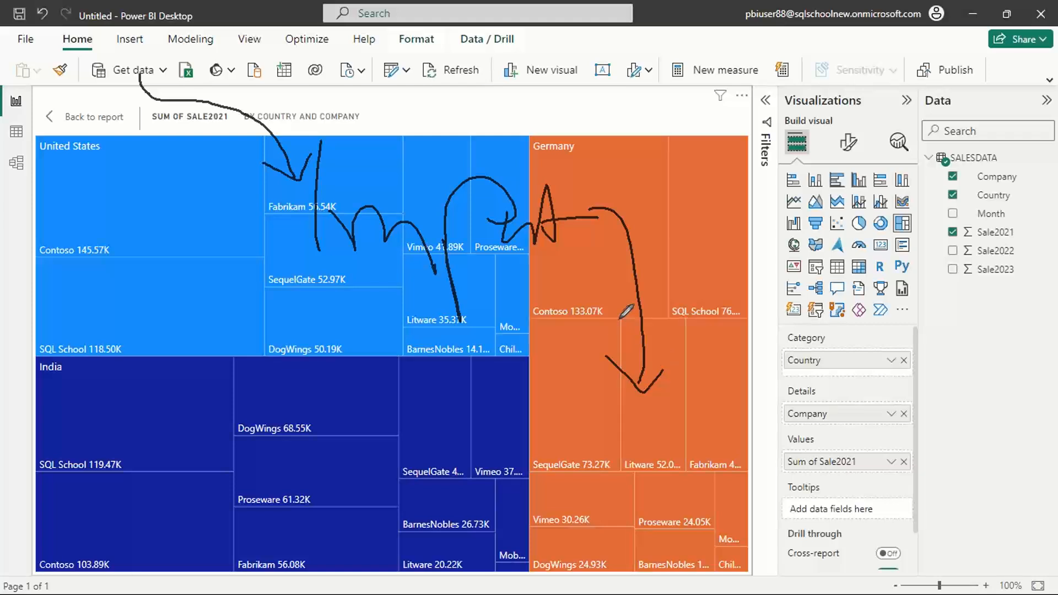
mouse_move(557, 417)
mouse_down()
mouse_move(655, 418)
mouse_move(610, 477)
mouse_move(684, 441)
mouse_move(708, 463)
mouse_move(735, 413)
mouse_move(718, 453)
mouse_move(744, 451)
mouse_up()
mouse_move(683, 484)
mouse_down()
mouse_move(670, 533)
mouse_move(703, 522)
mouse_up()
drag(595, 545, 599, 580)
mouse_move(594, 553)
mouse_down()
mouse_move(604, 566)
mouse_move(660, 560)
mouse_move(656, 579)
mouse_up()
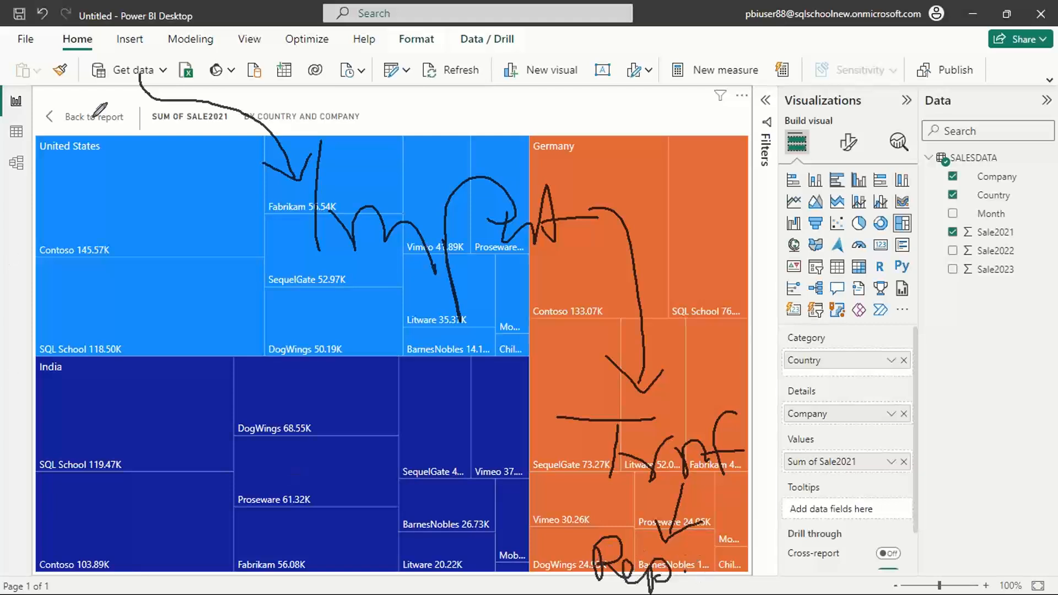